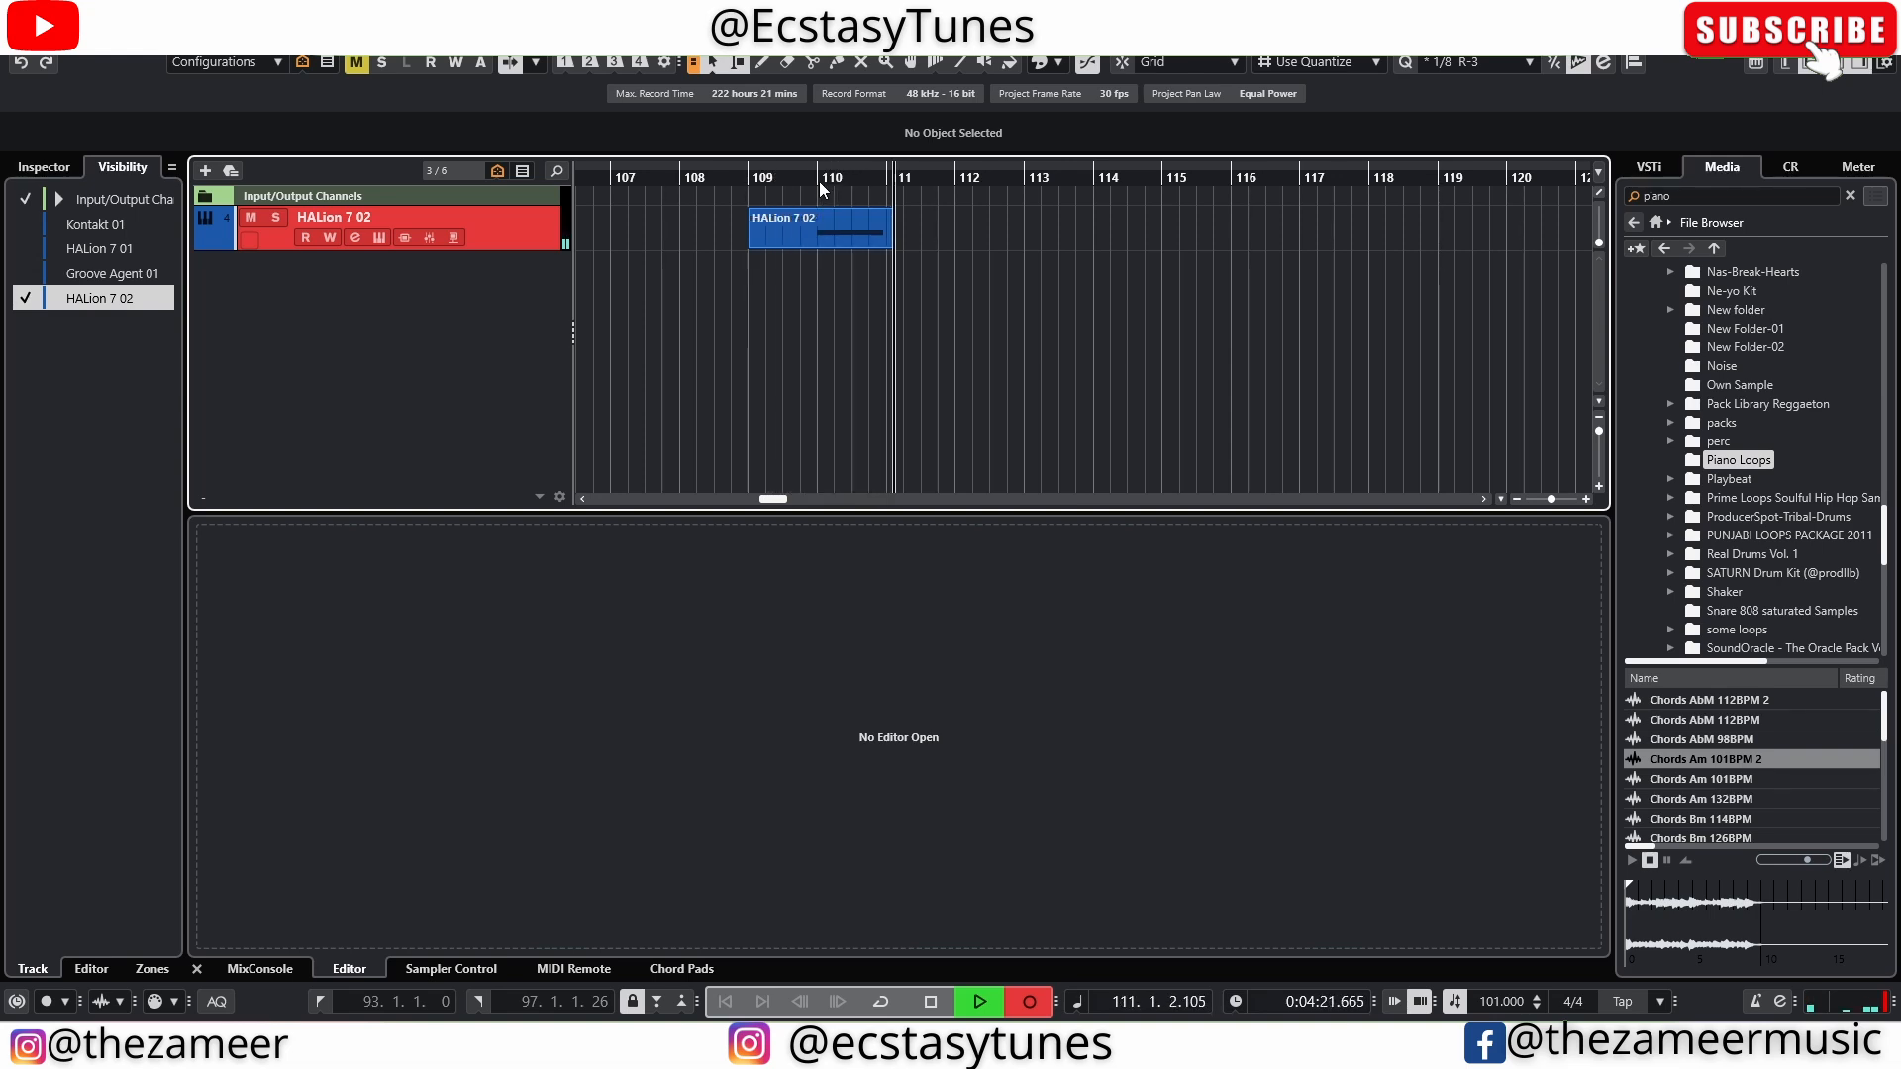
Stop recording, then open the recorded HALion 7 02 part in the Key Editor and play it
key("space")
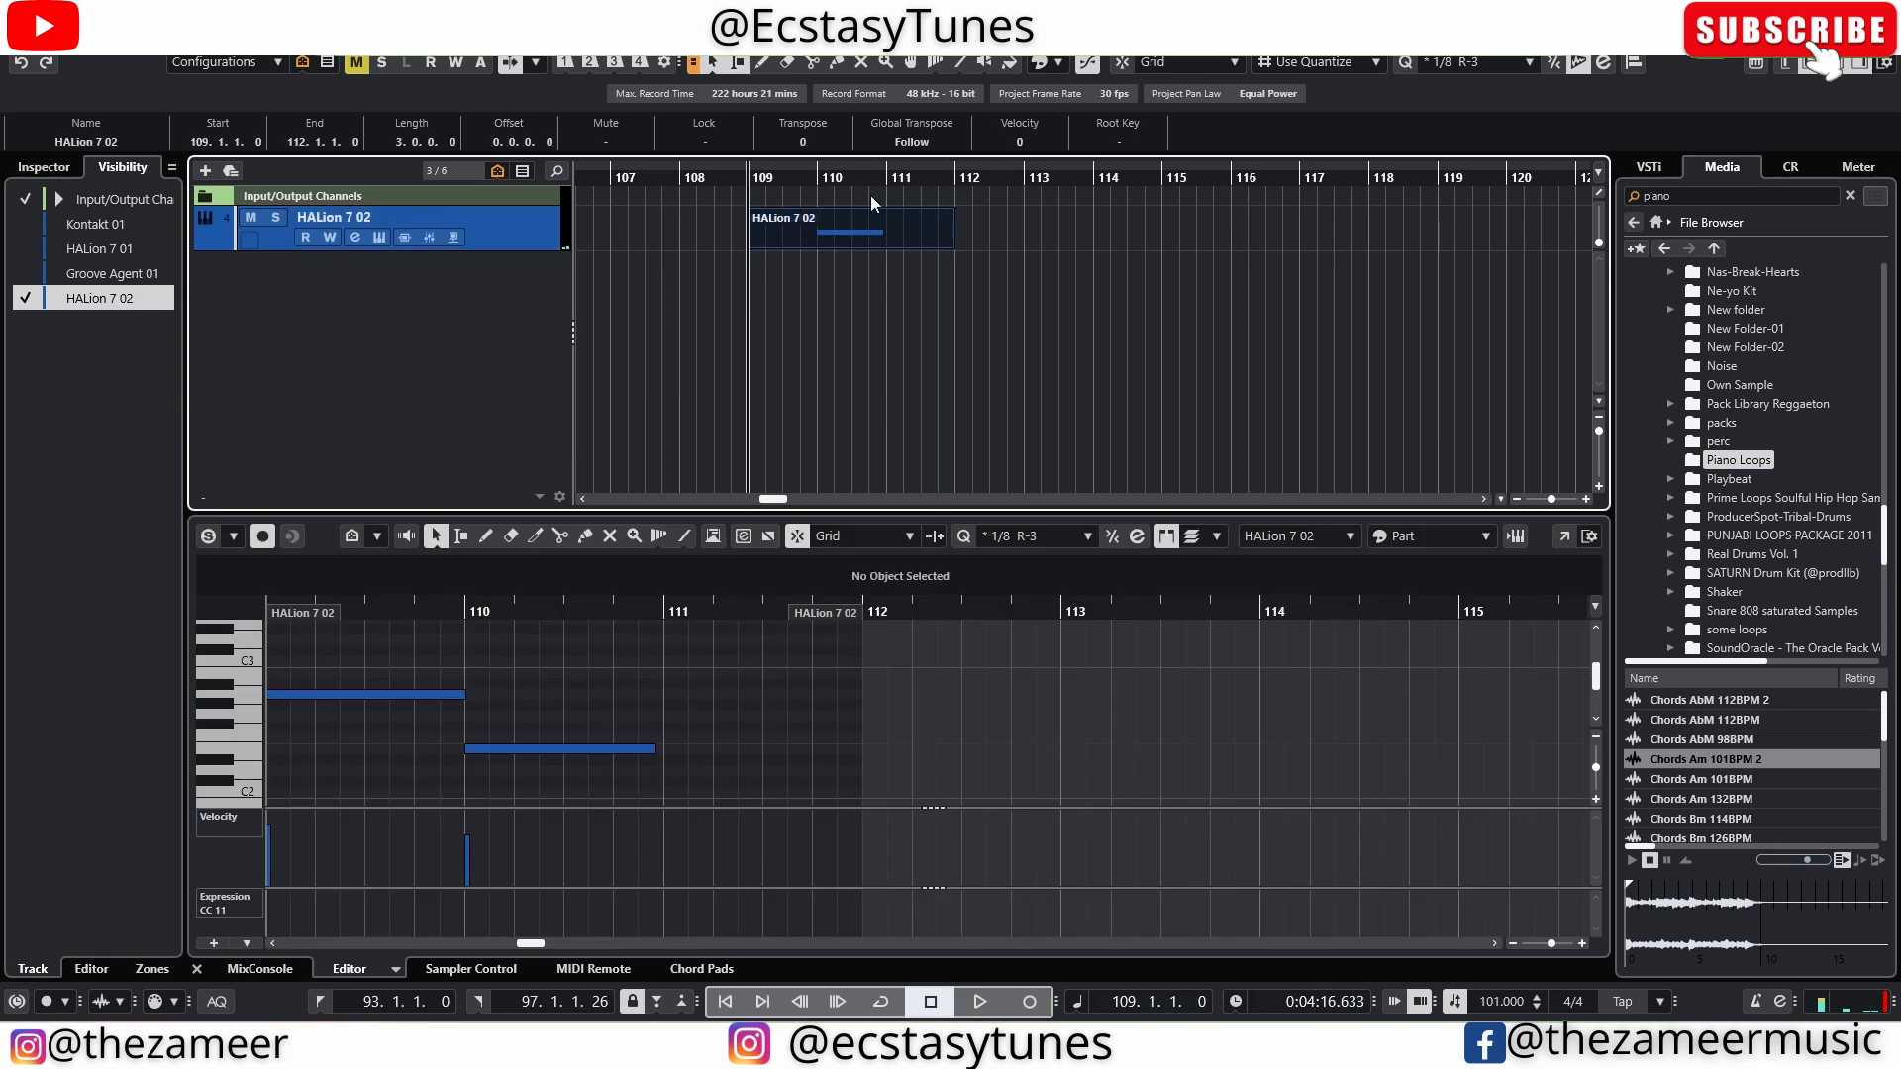
double_click(863, 241)
key("space")
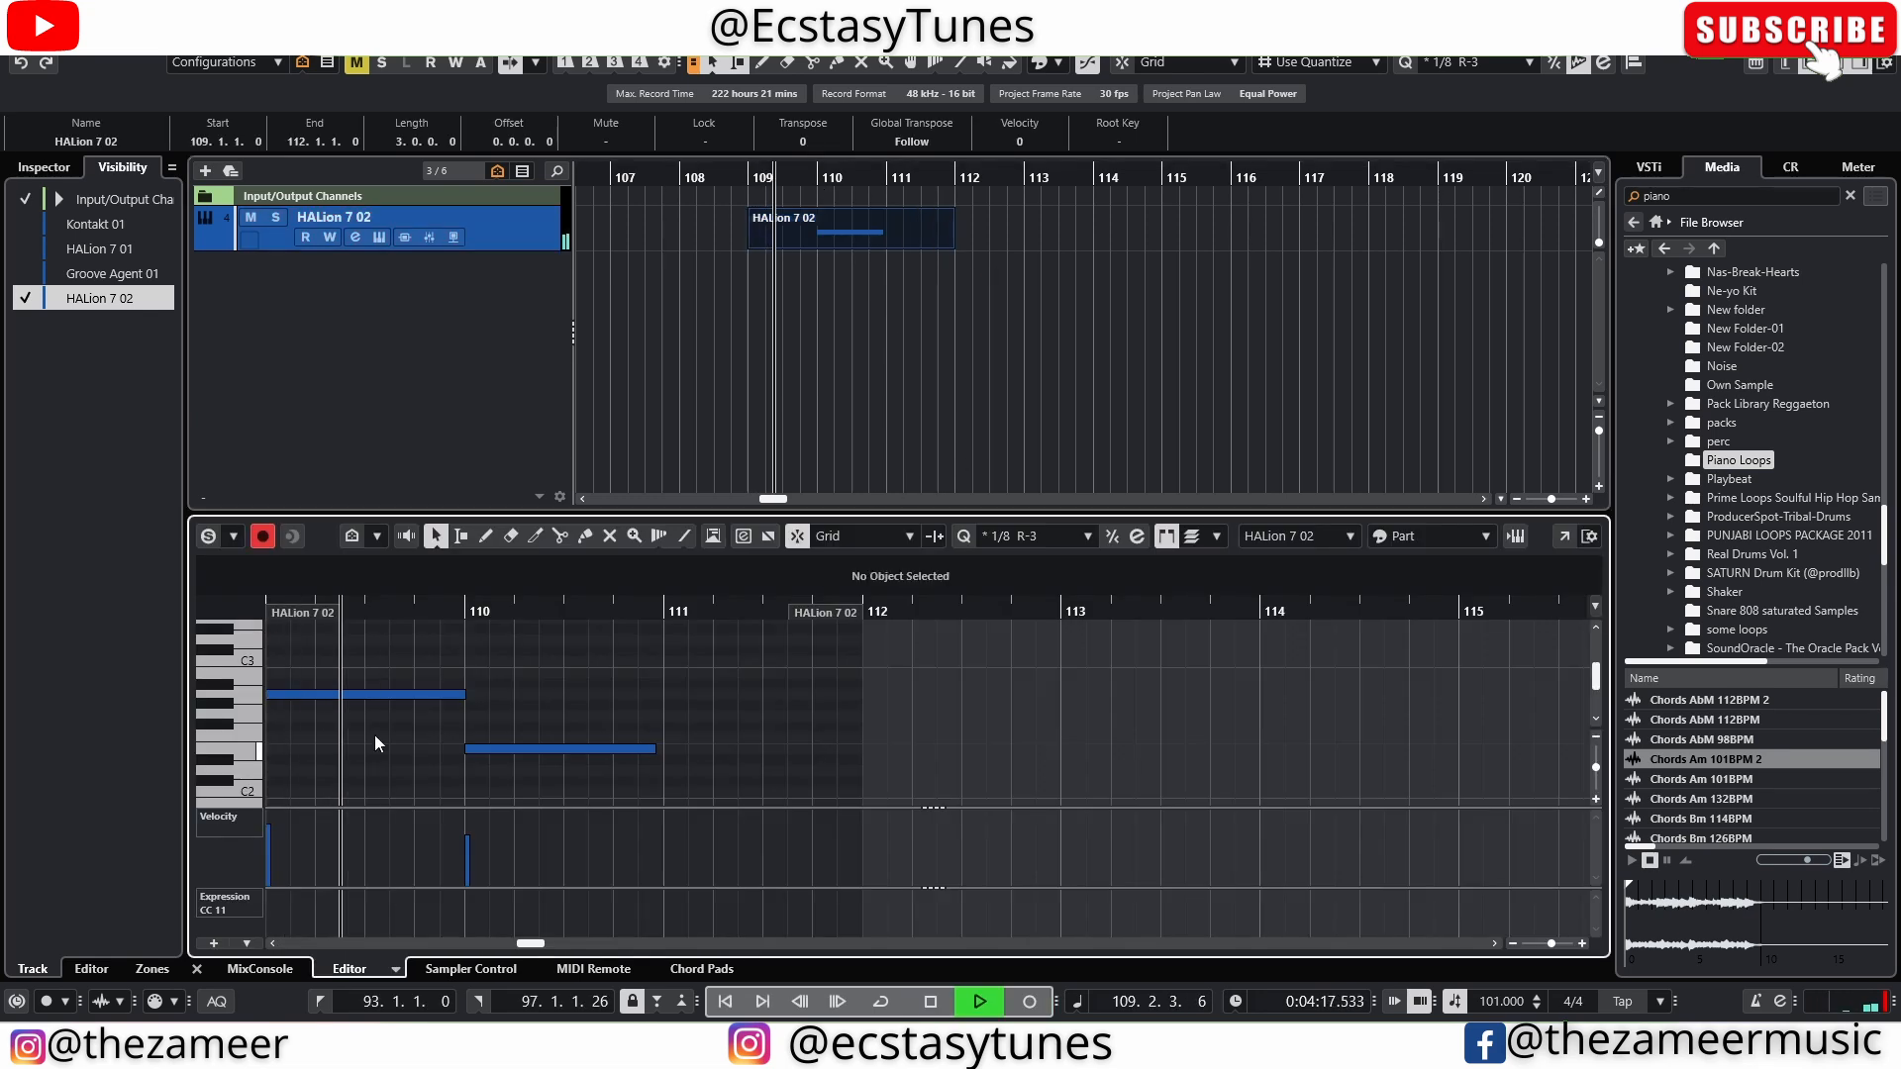
scroll(763, 744, "down", 2)
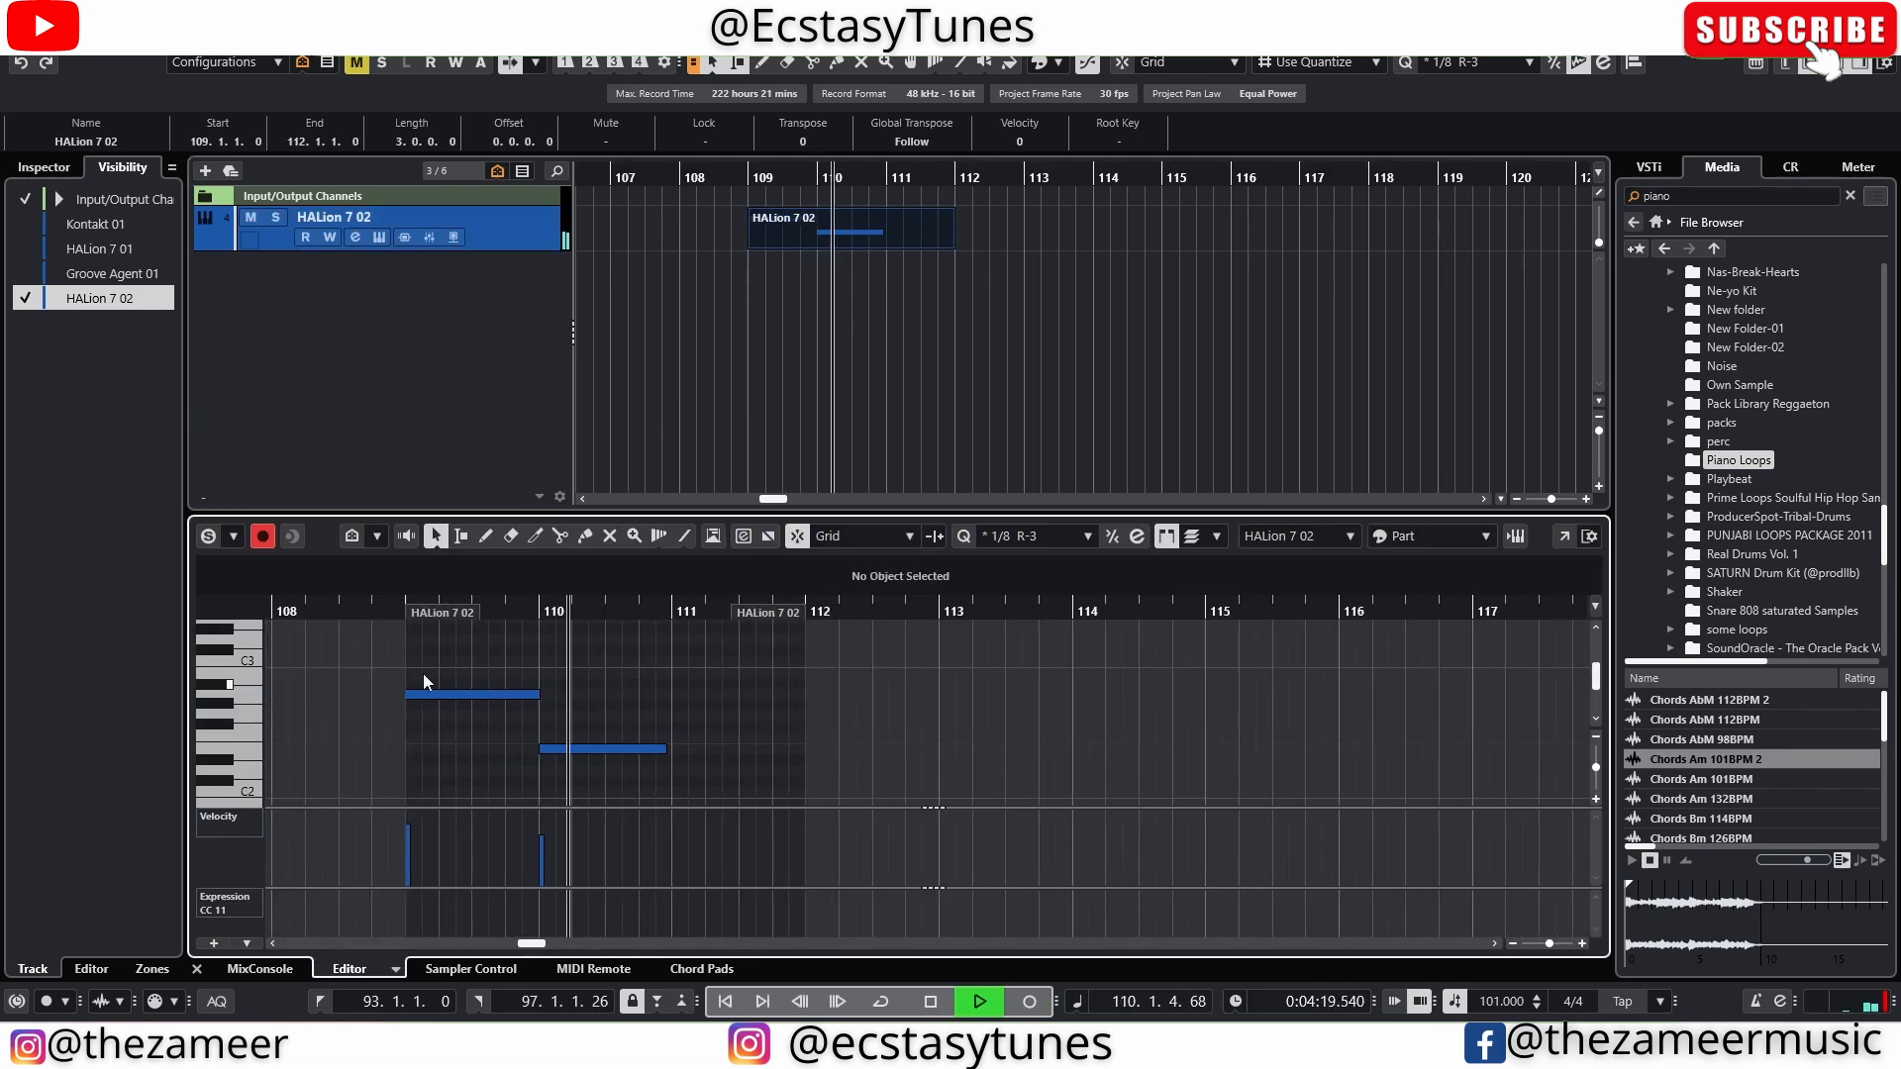
Select both recorded notes in the HALion 7 02 part and play it back from bar 109
left_click_drag(424, 674, 665, 769)
left_click(691, 658)
key("space")
left_click_drag(691, 658, 477, 749)
key("space")
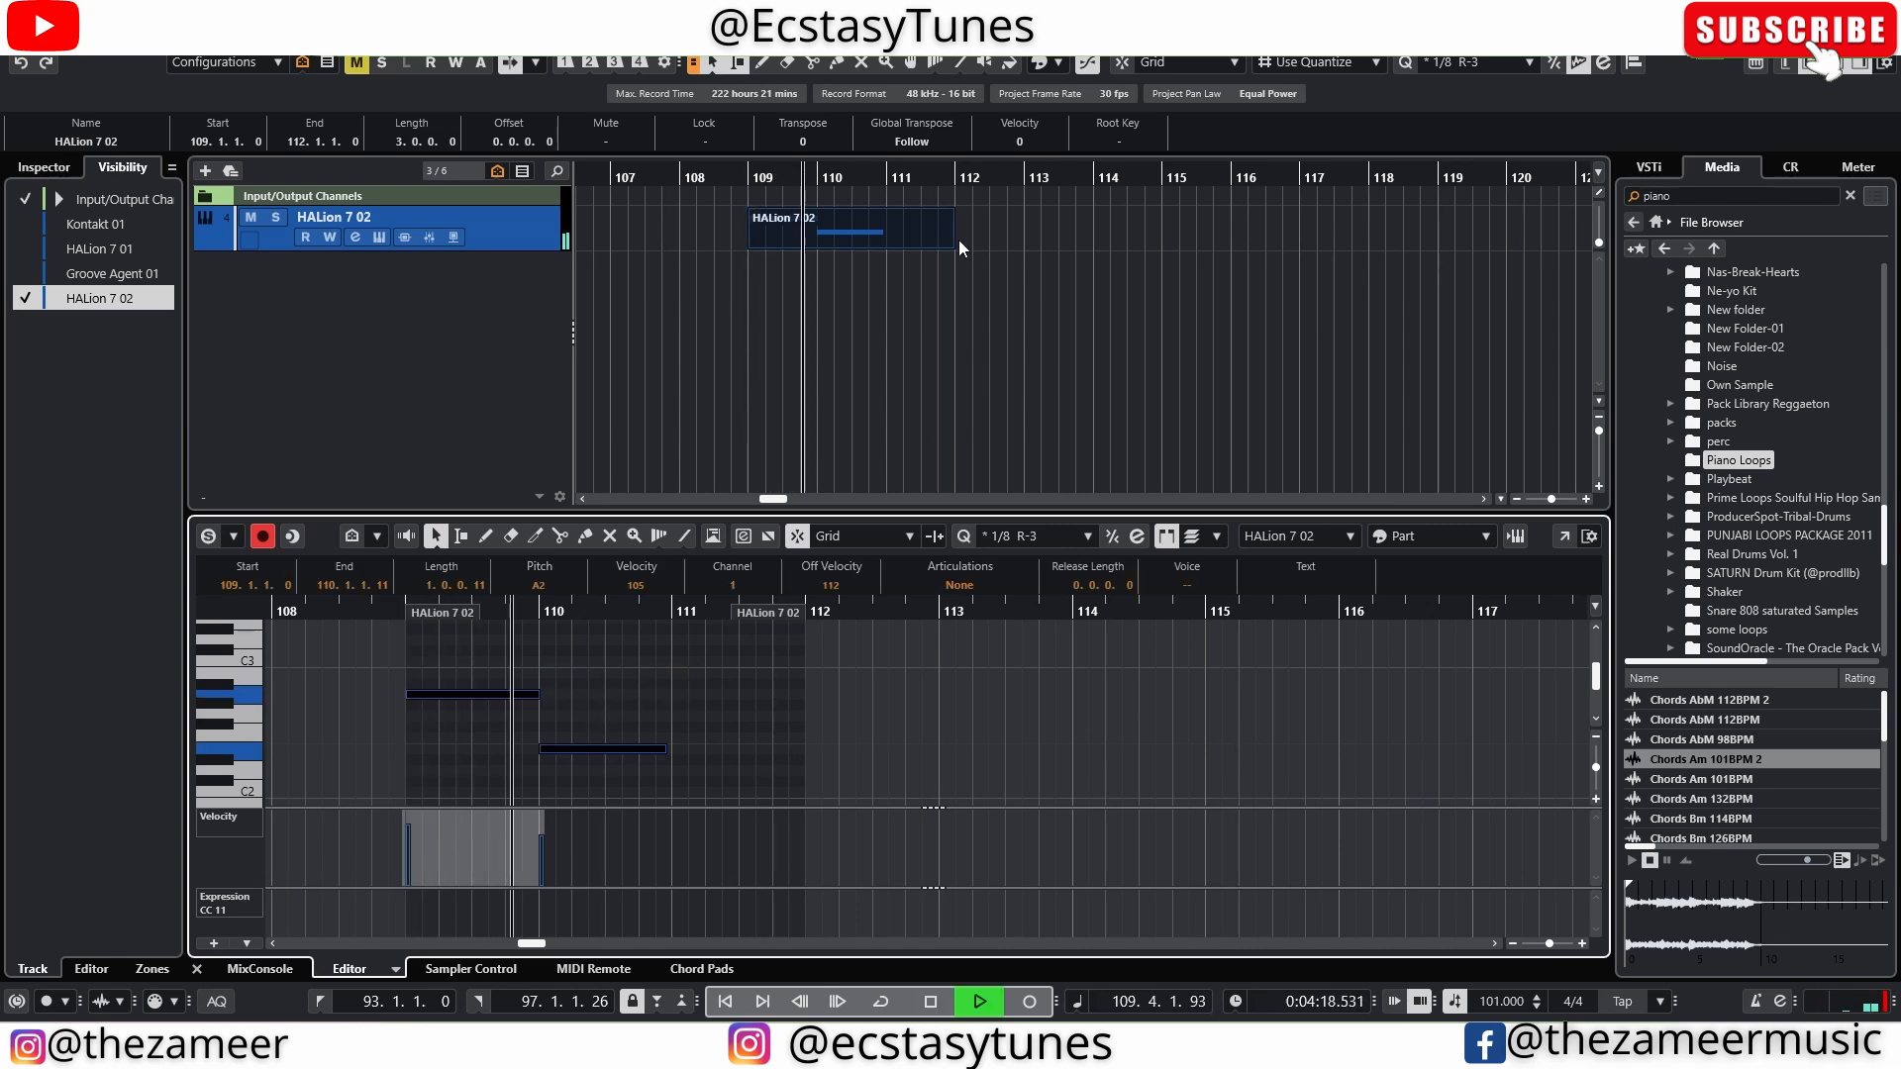
Trim the HALion 7 02 part to end at bar 111 and play back its two notes
left_click_drag(953, 243, 879, 246)
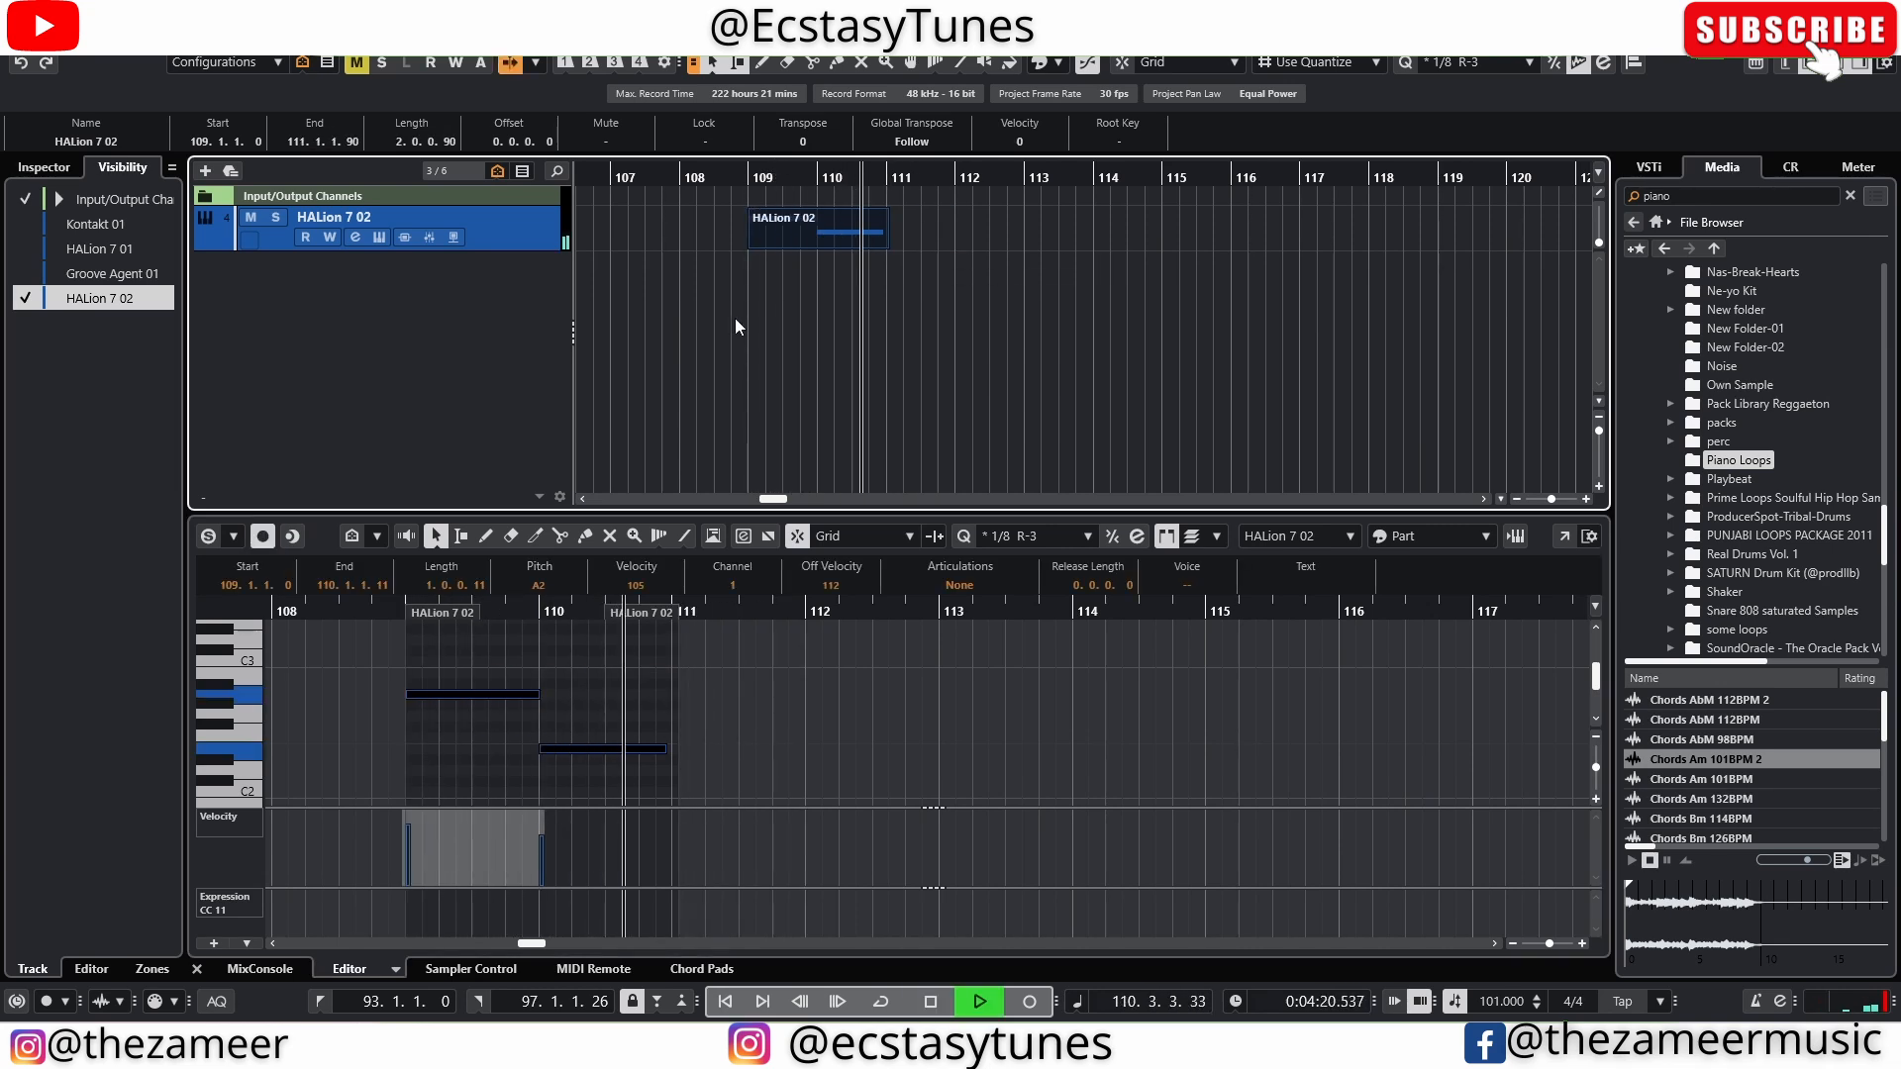
scroll(915, 372, "up", 4)
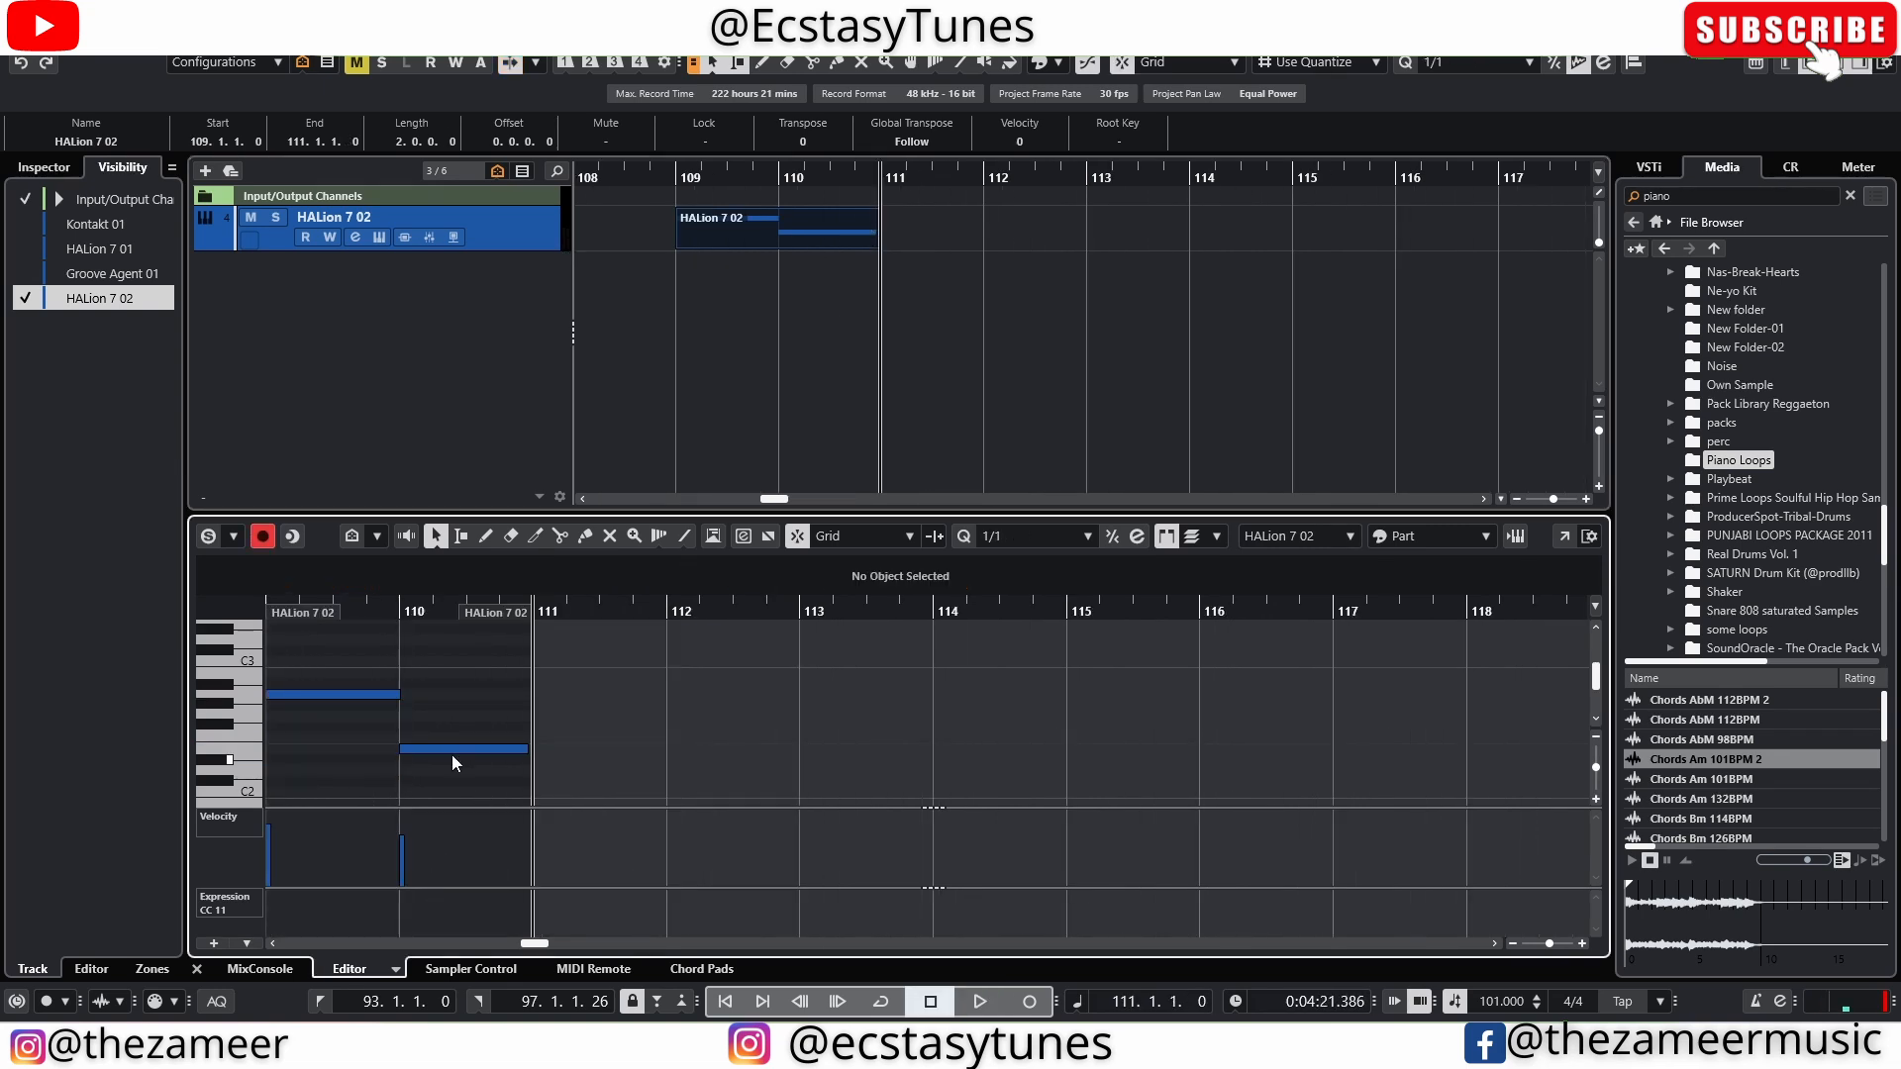
key("g")
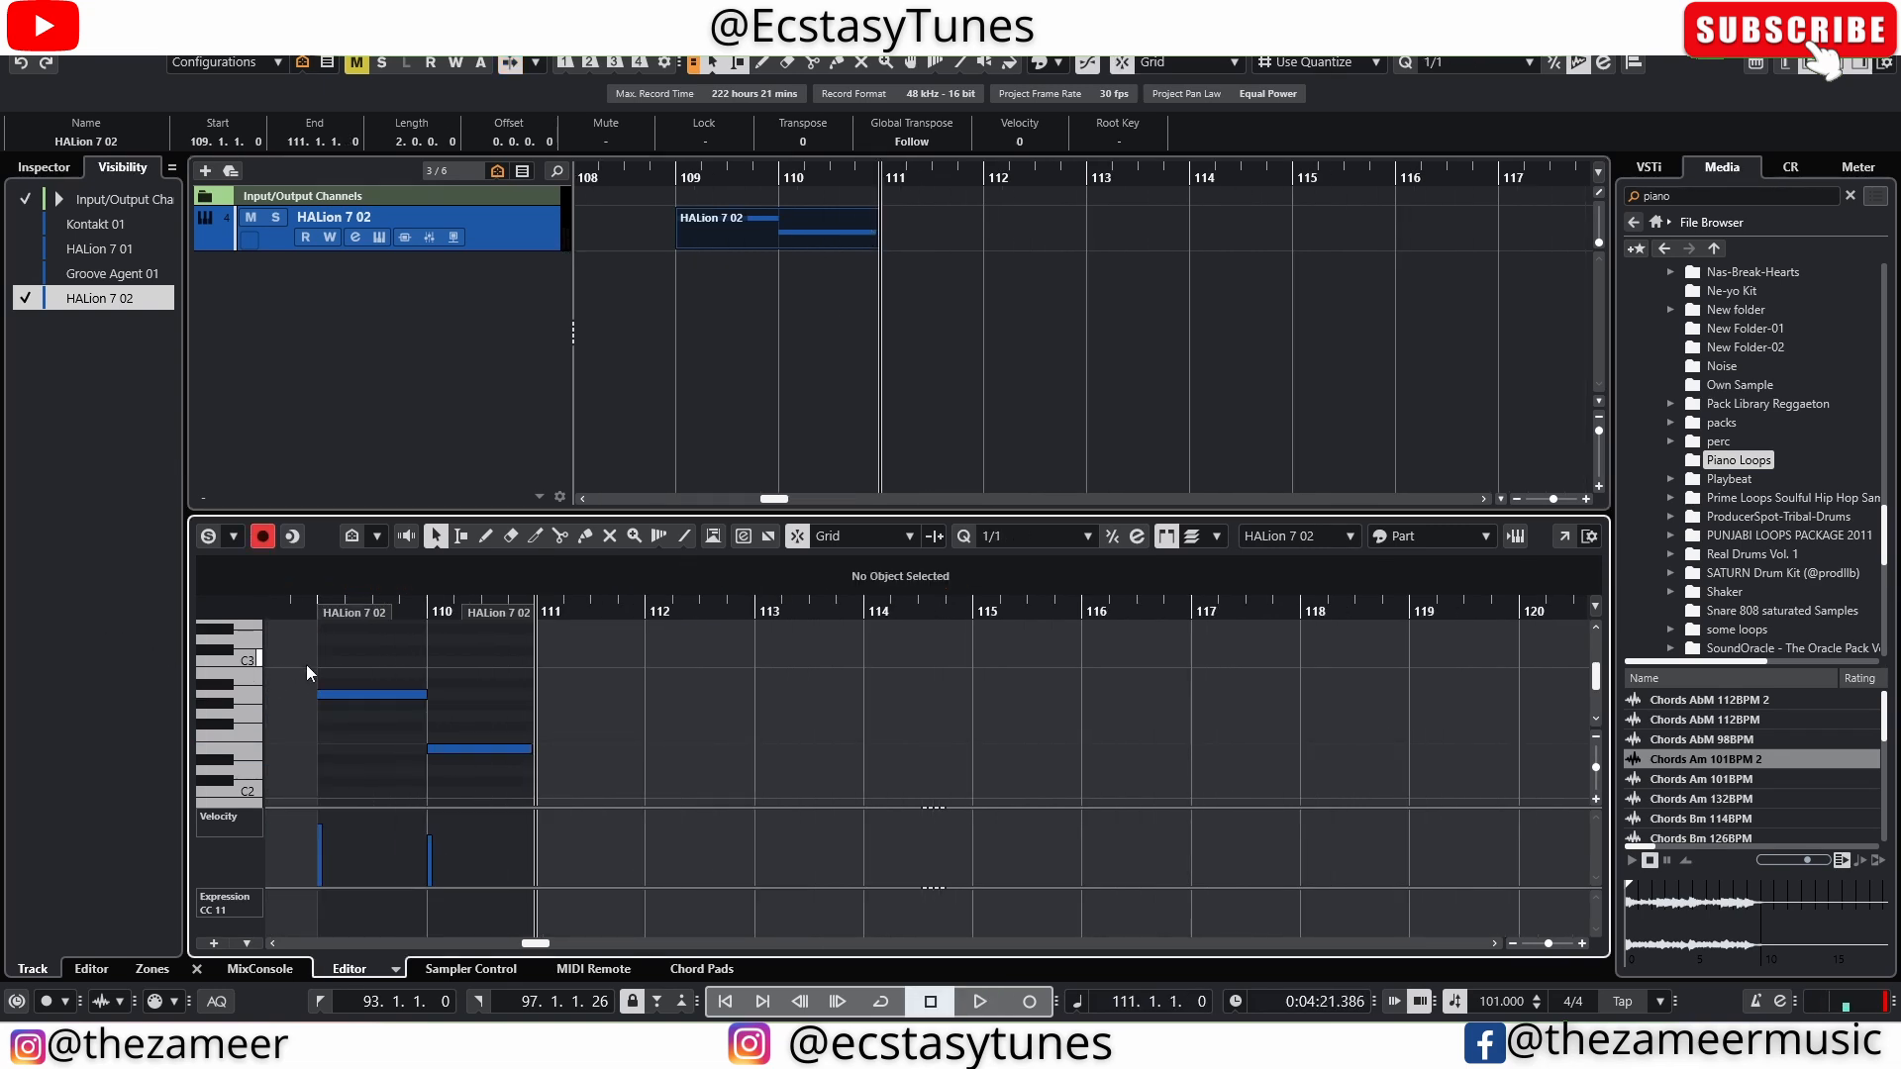
left_click_drag(307, 673, 673, 804)
left_click(743, 234)
key("alt+space")
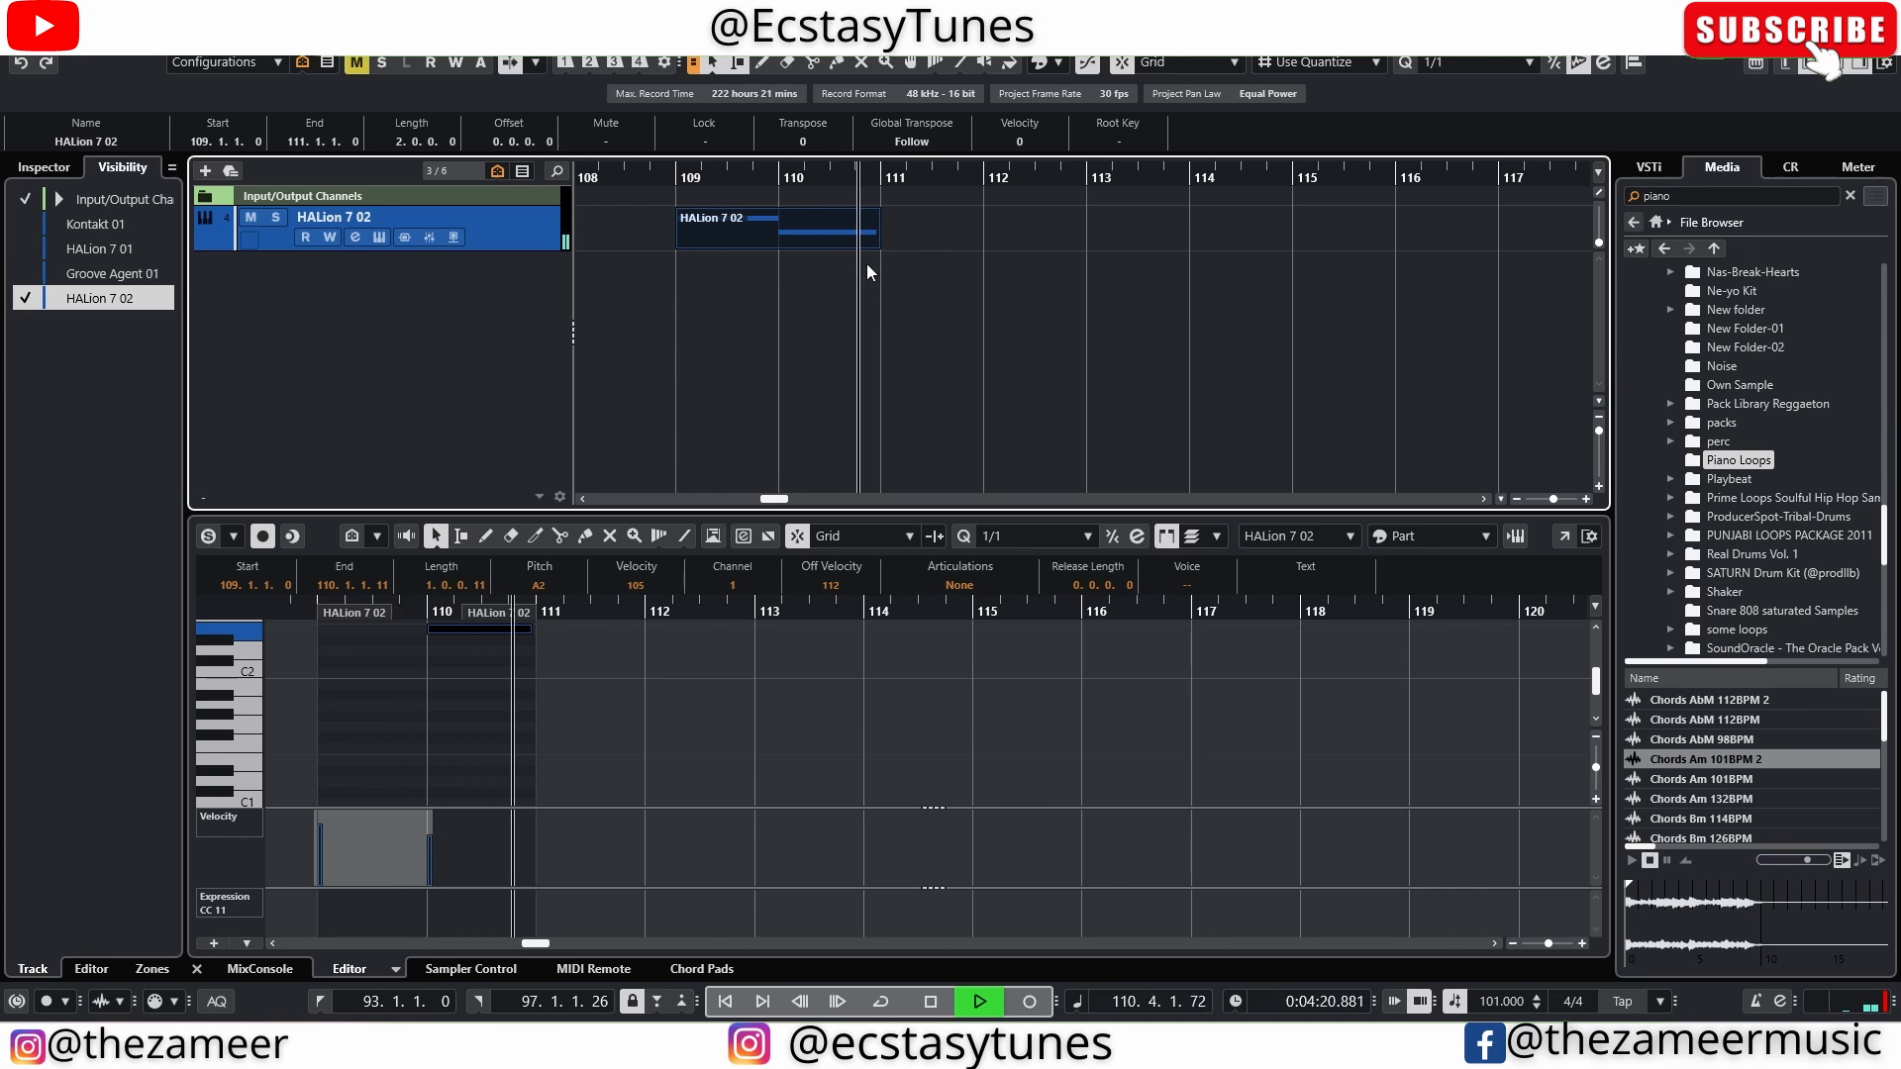
Open HALion 7 on the HALion 7 02 track, review the spectral oscillator's Sample and FX settings, and toggle Blur on and off
left_click(384, 246)
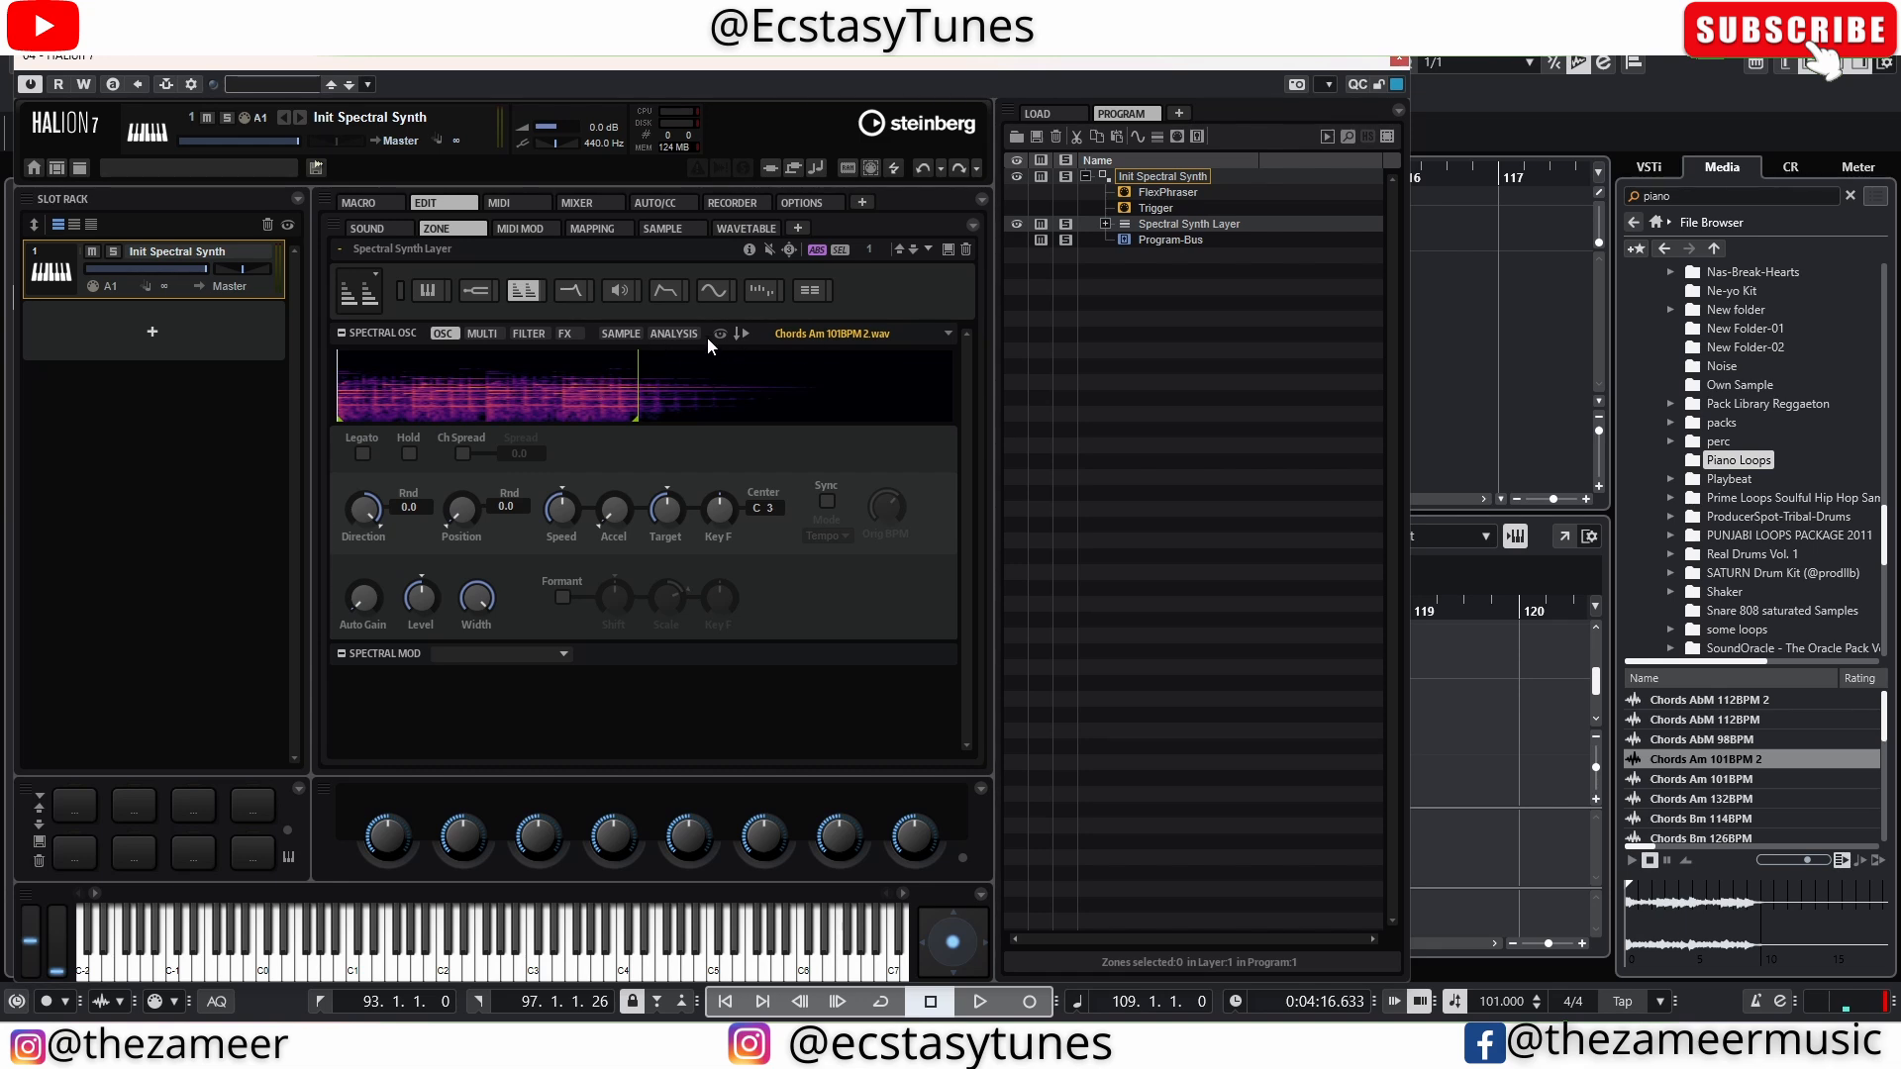
left_click(616, 336)
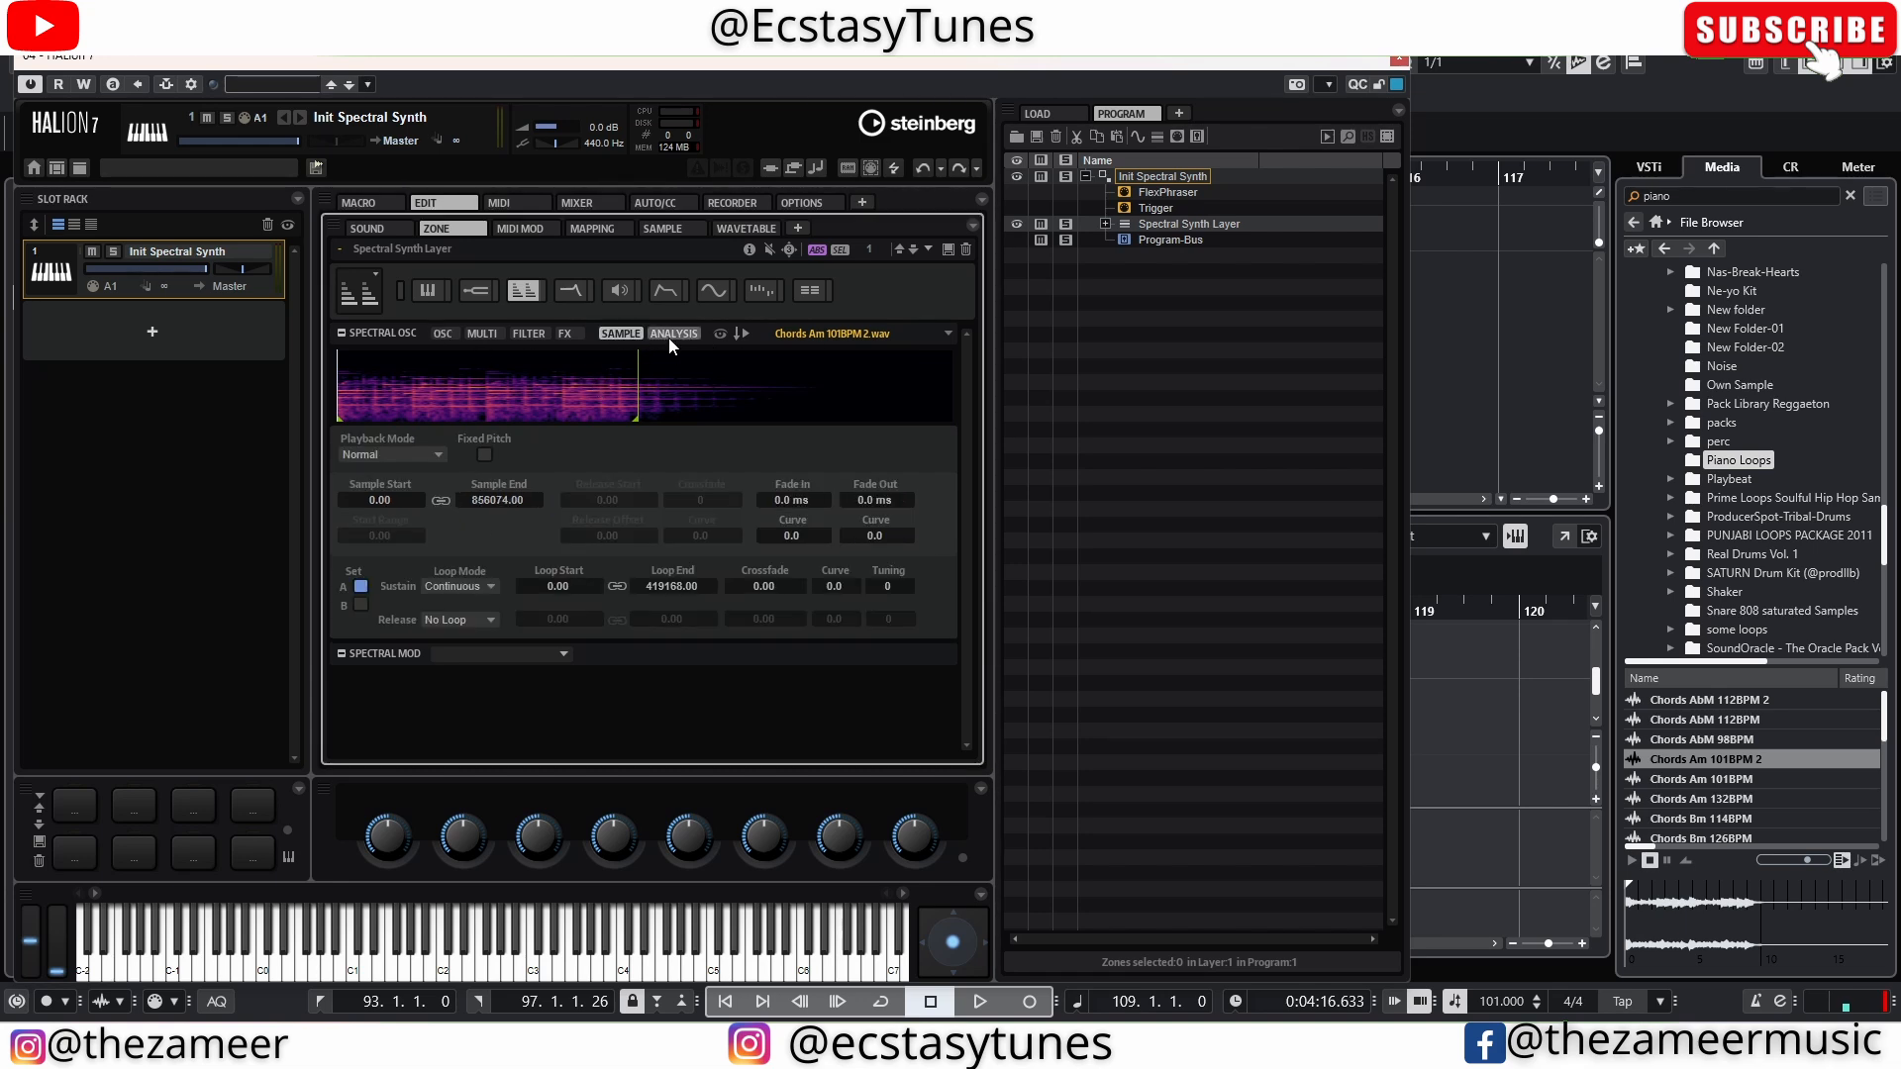
left_click(567, 335)
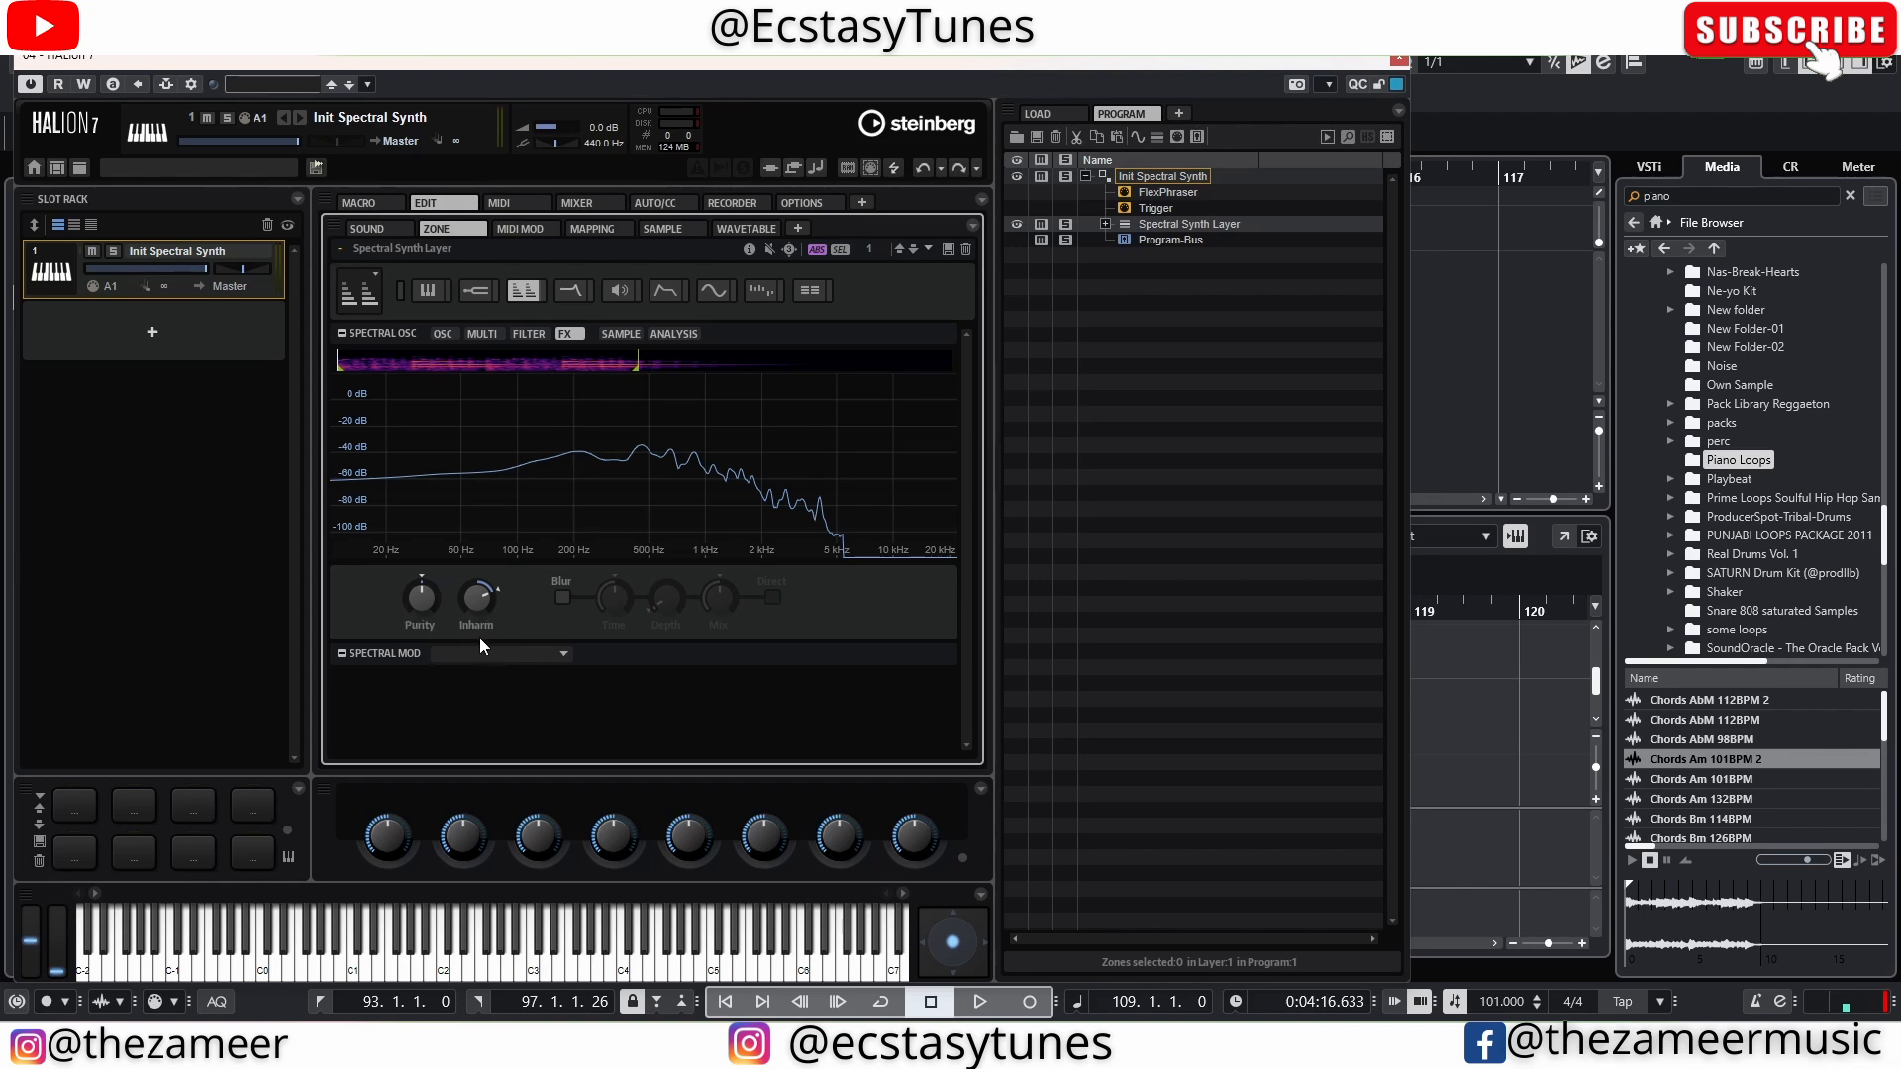
left_click(563, 602)
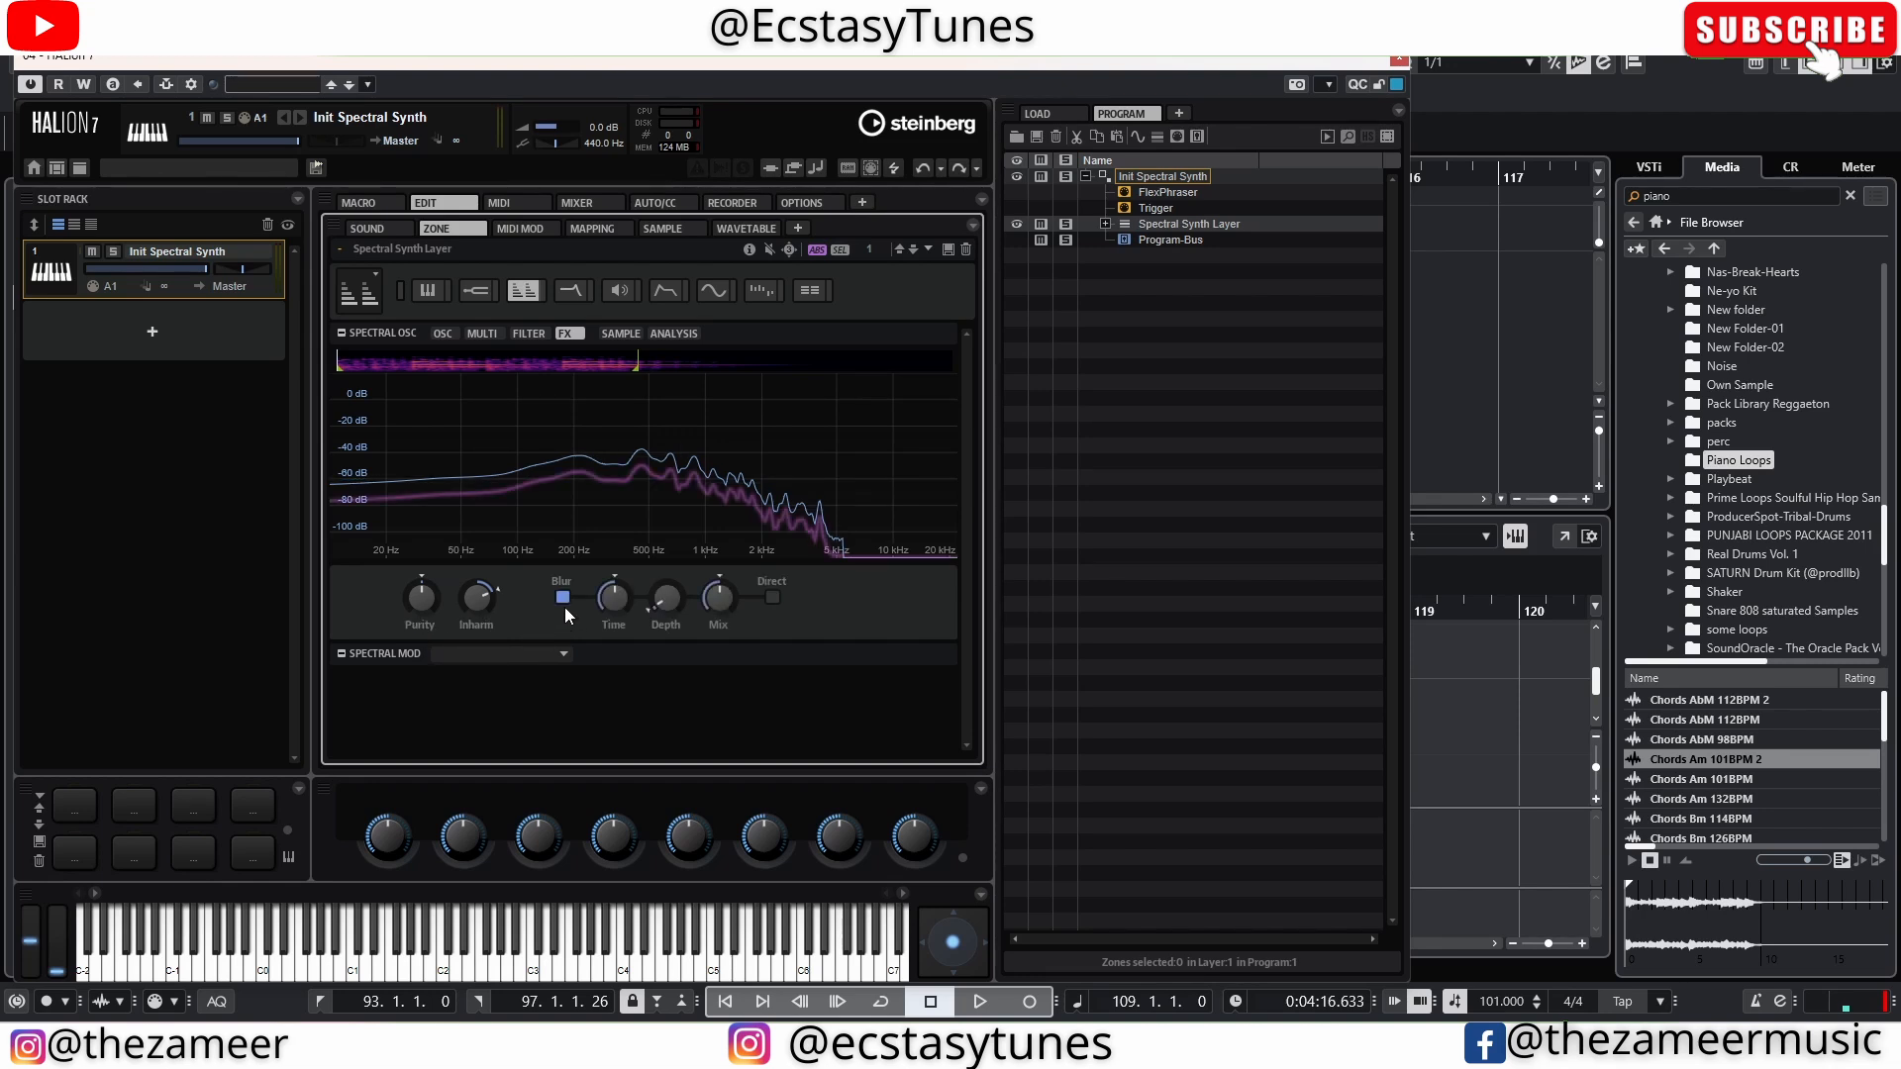
left_click(564, 602)
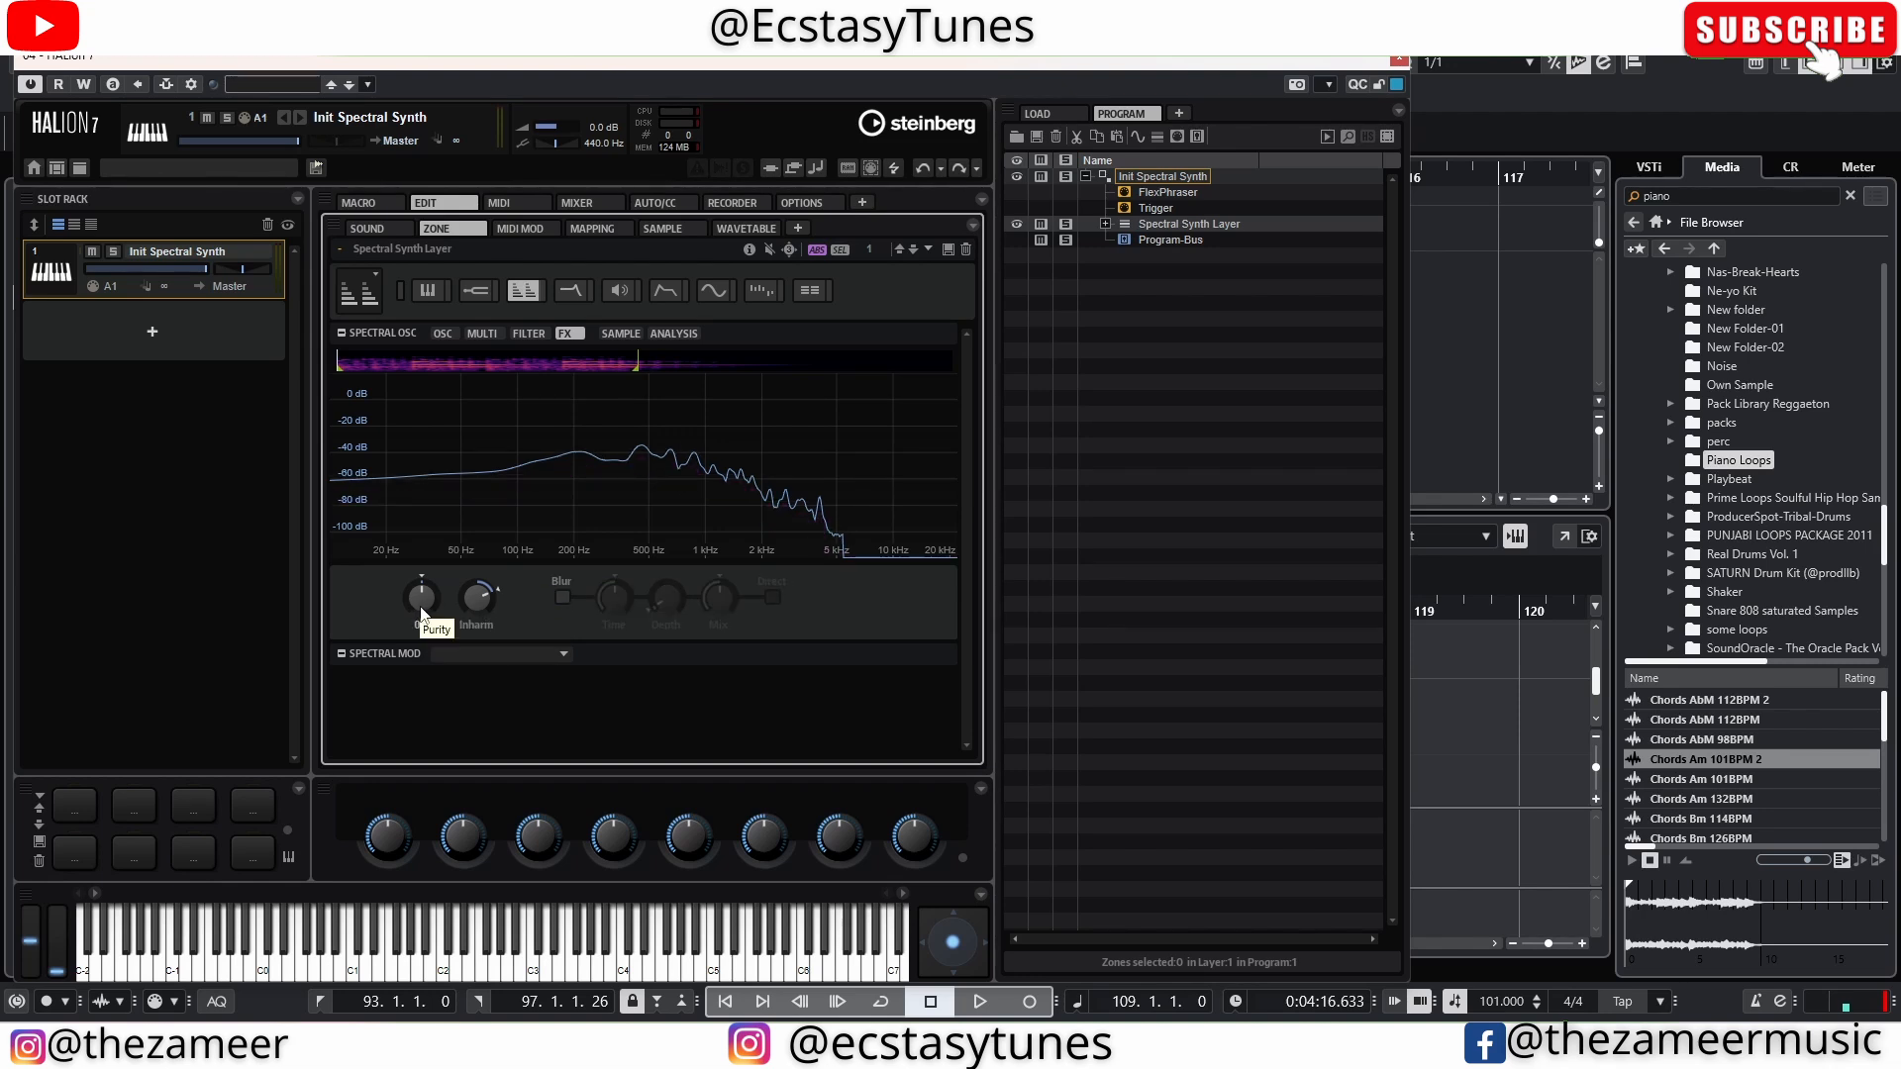
Enable Blur on the spectral oscillator and turn Purity down below zero
mouse_move(421, 614)
left_mouse_down()
mouse_move(420, 651)
mouse_move(412, 632)
left_mouse_up()
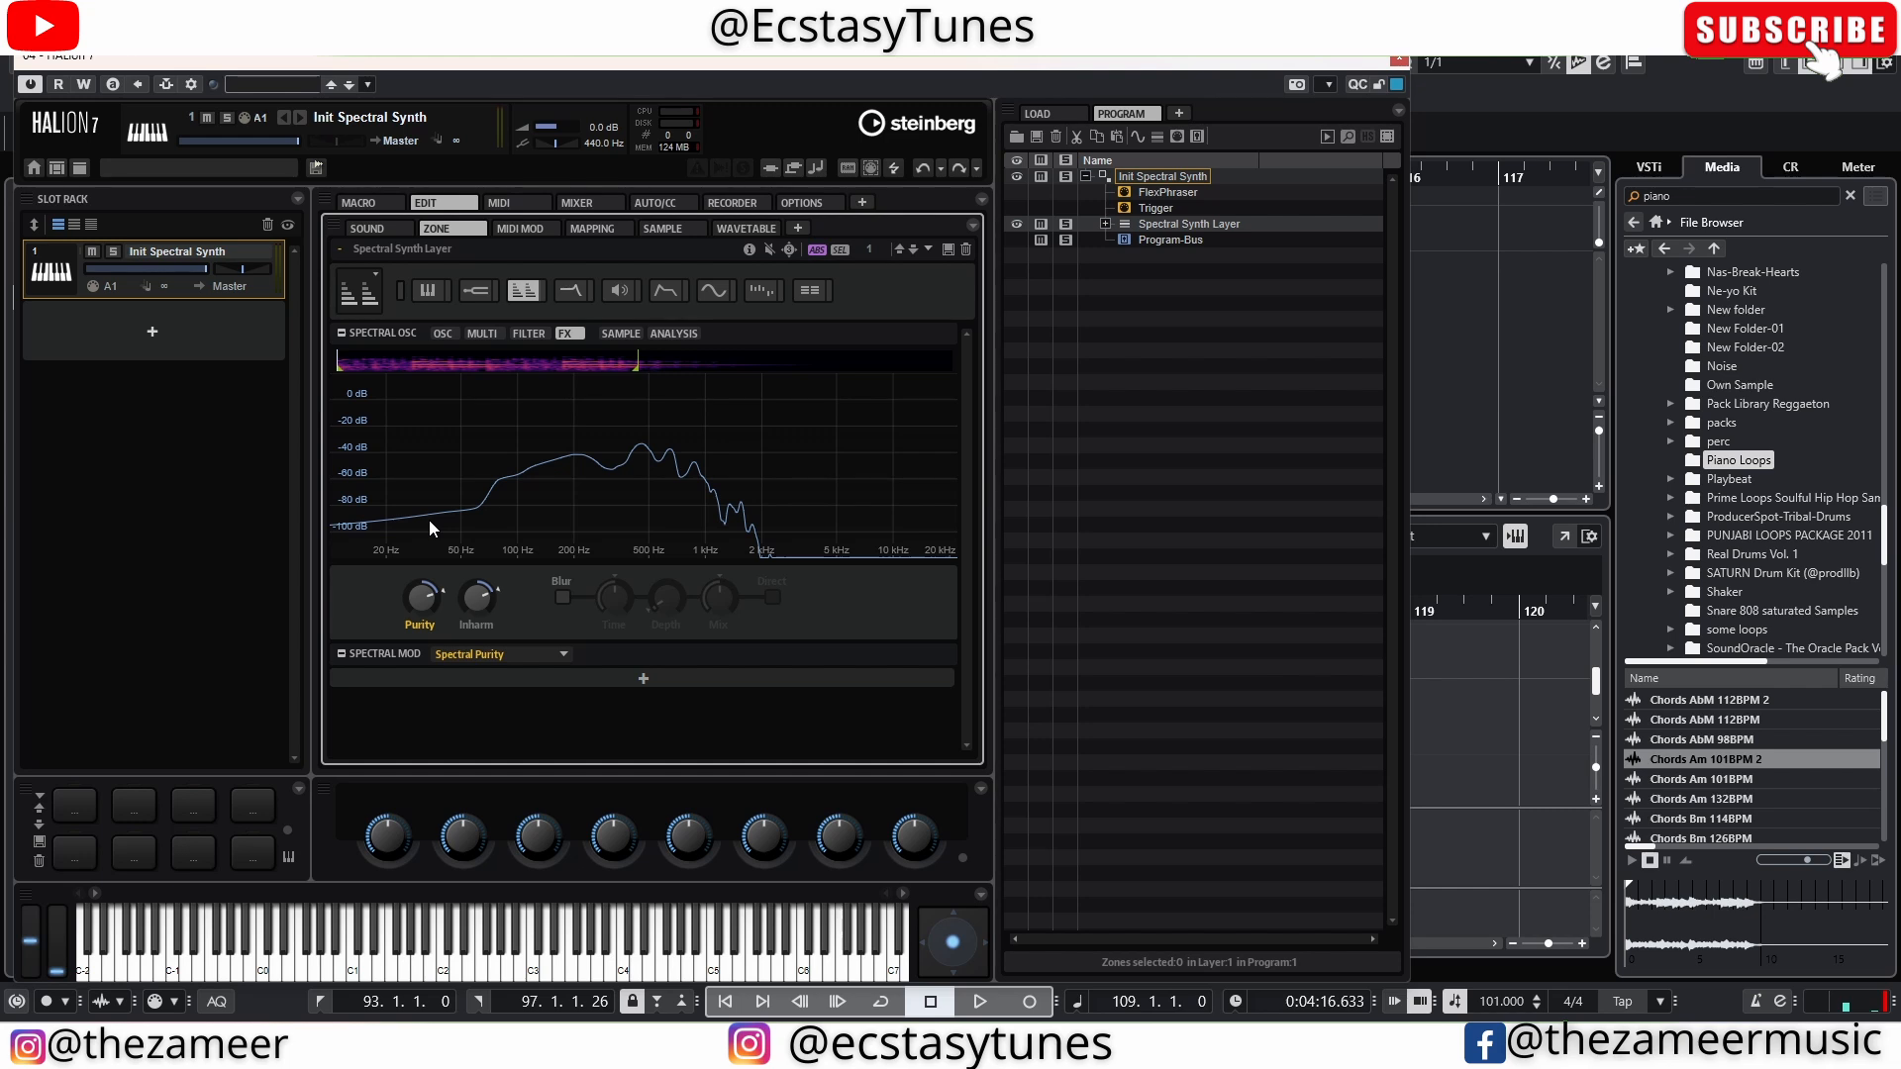
left_click(563, 597)
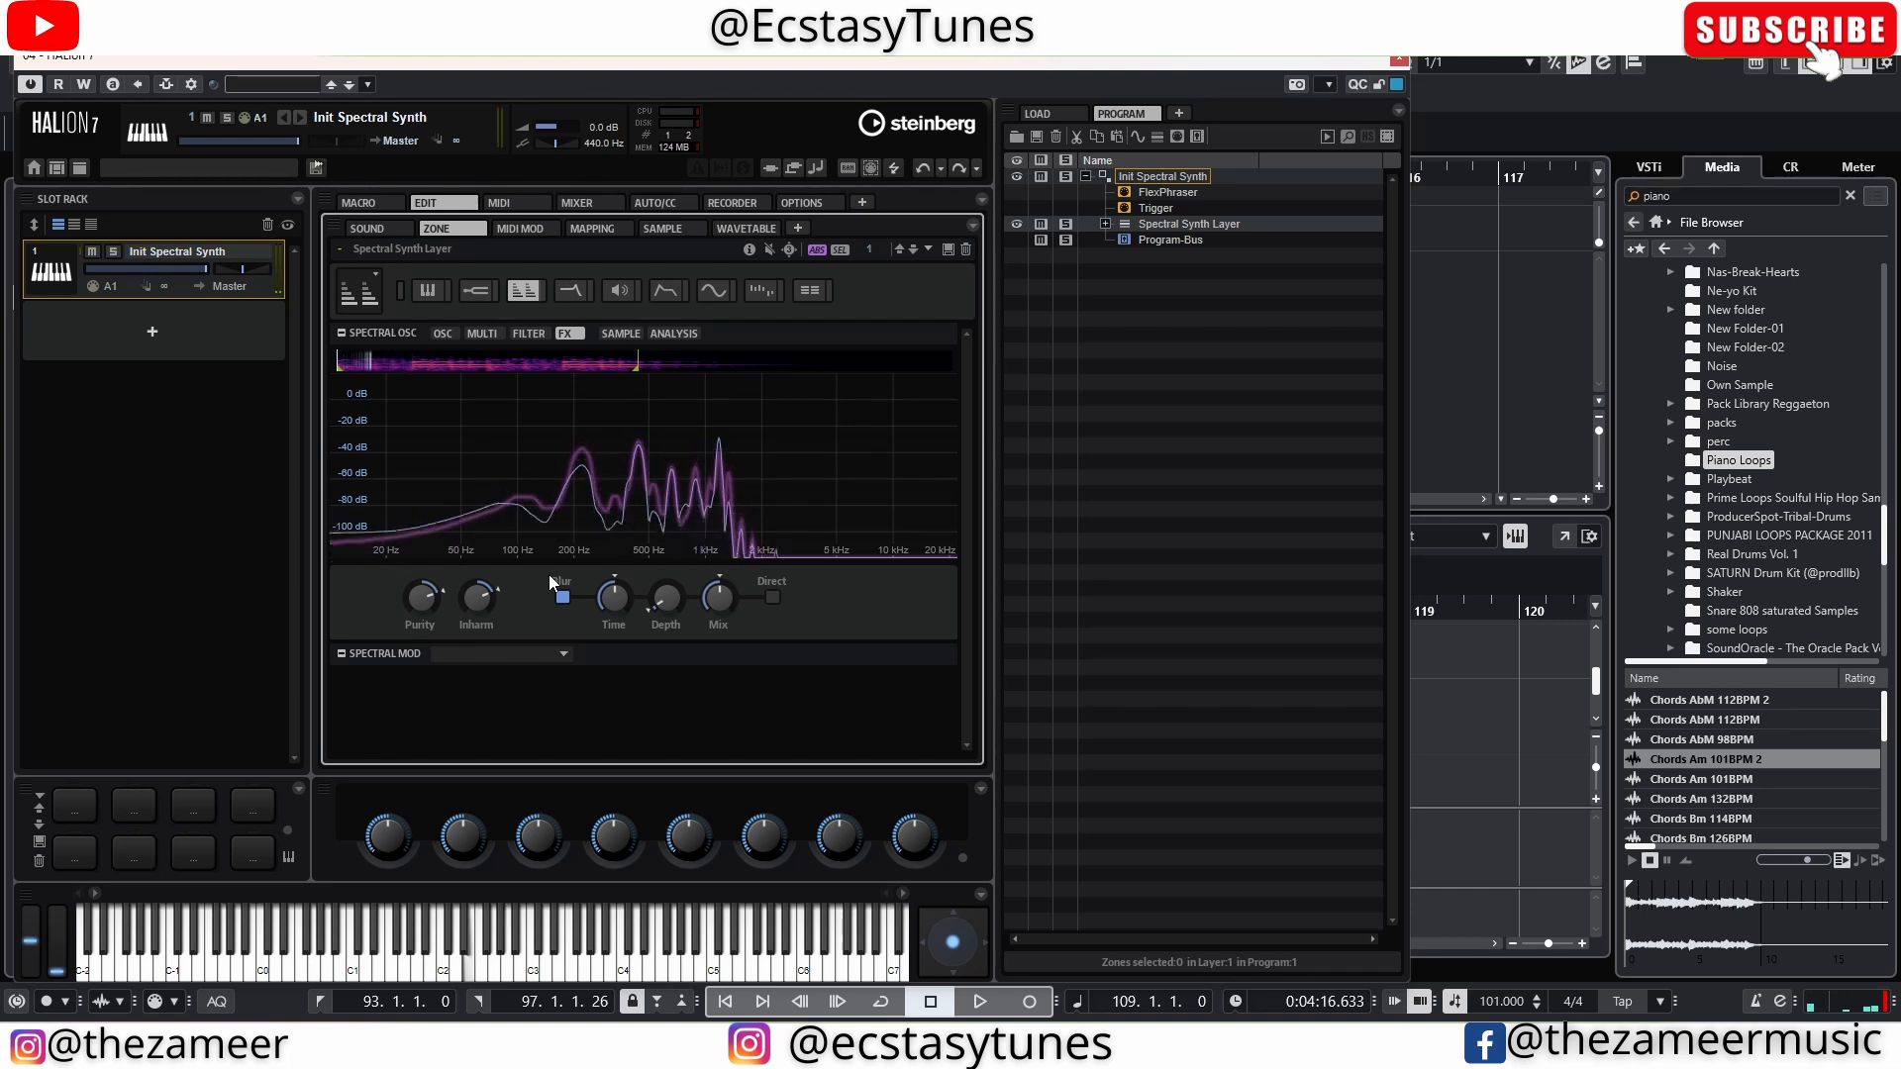
left_click(423, 607)
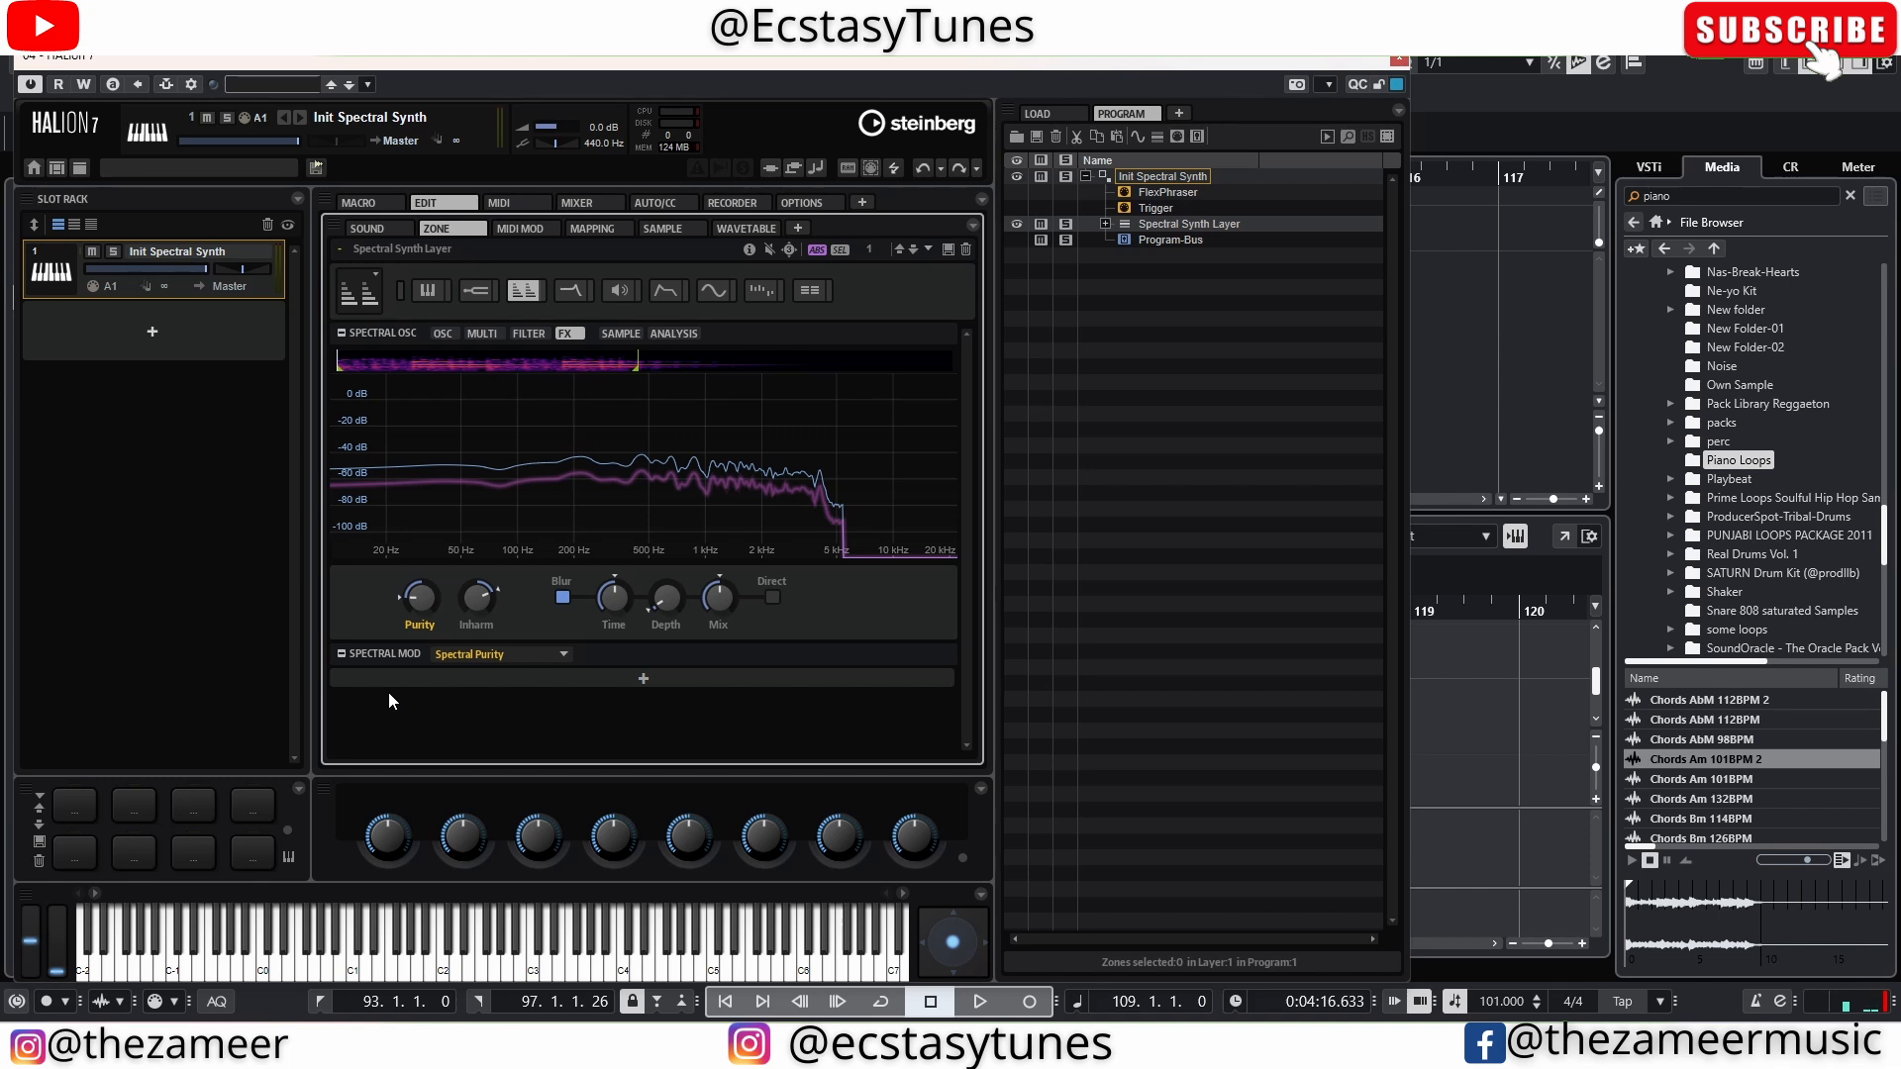
Raise the spectral oscillator's Purity to 25 while playing the part to compare the sound
key("space")
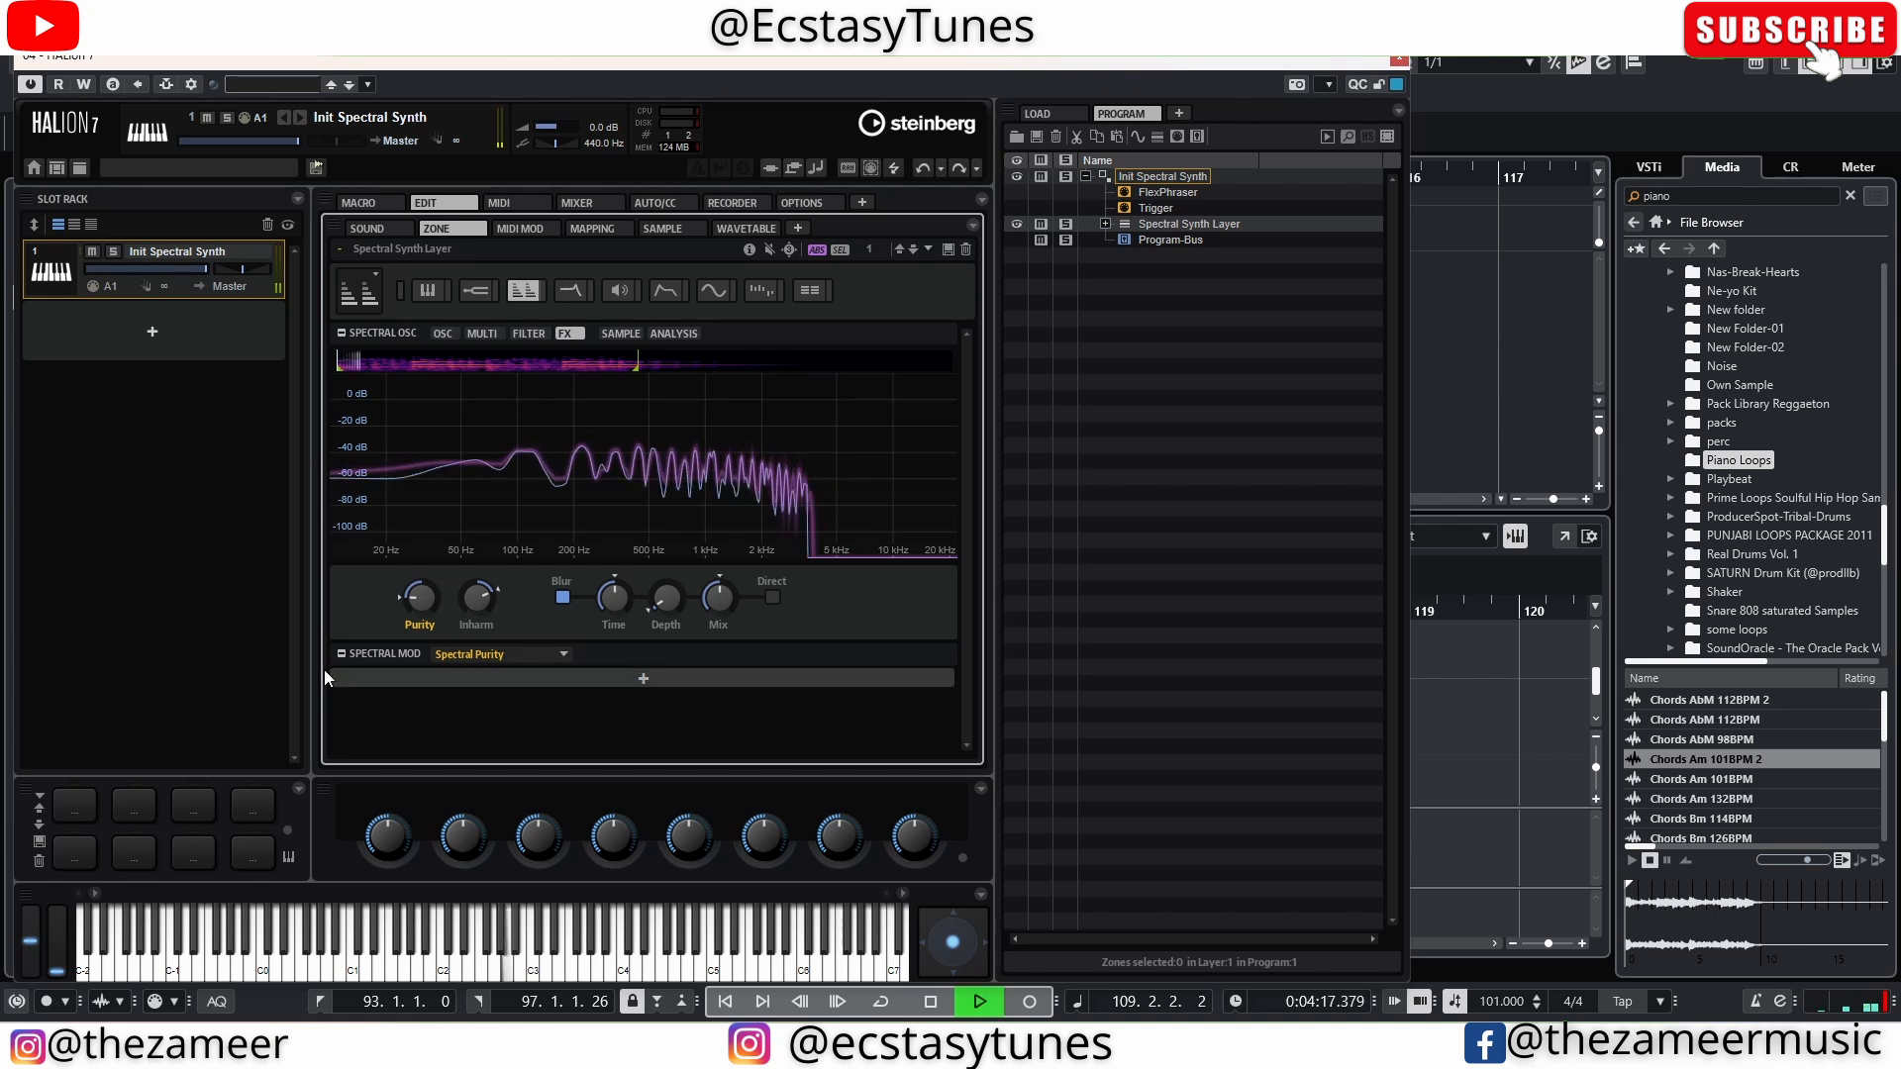
left_click_drag(423, 615, 452, 544)
key("space")
key("space")
key("space")
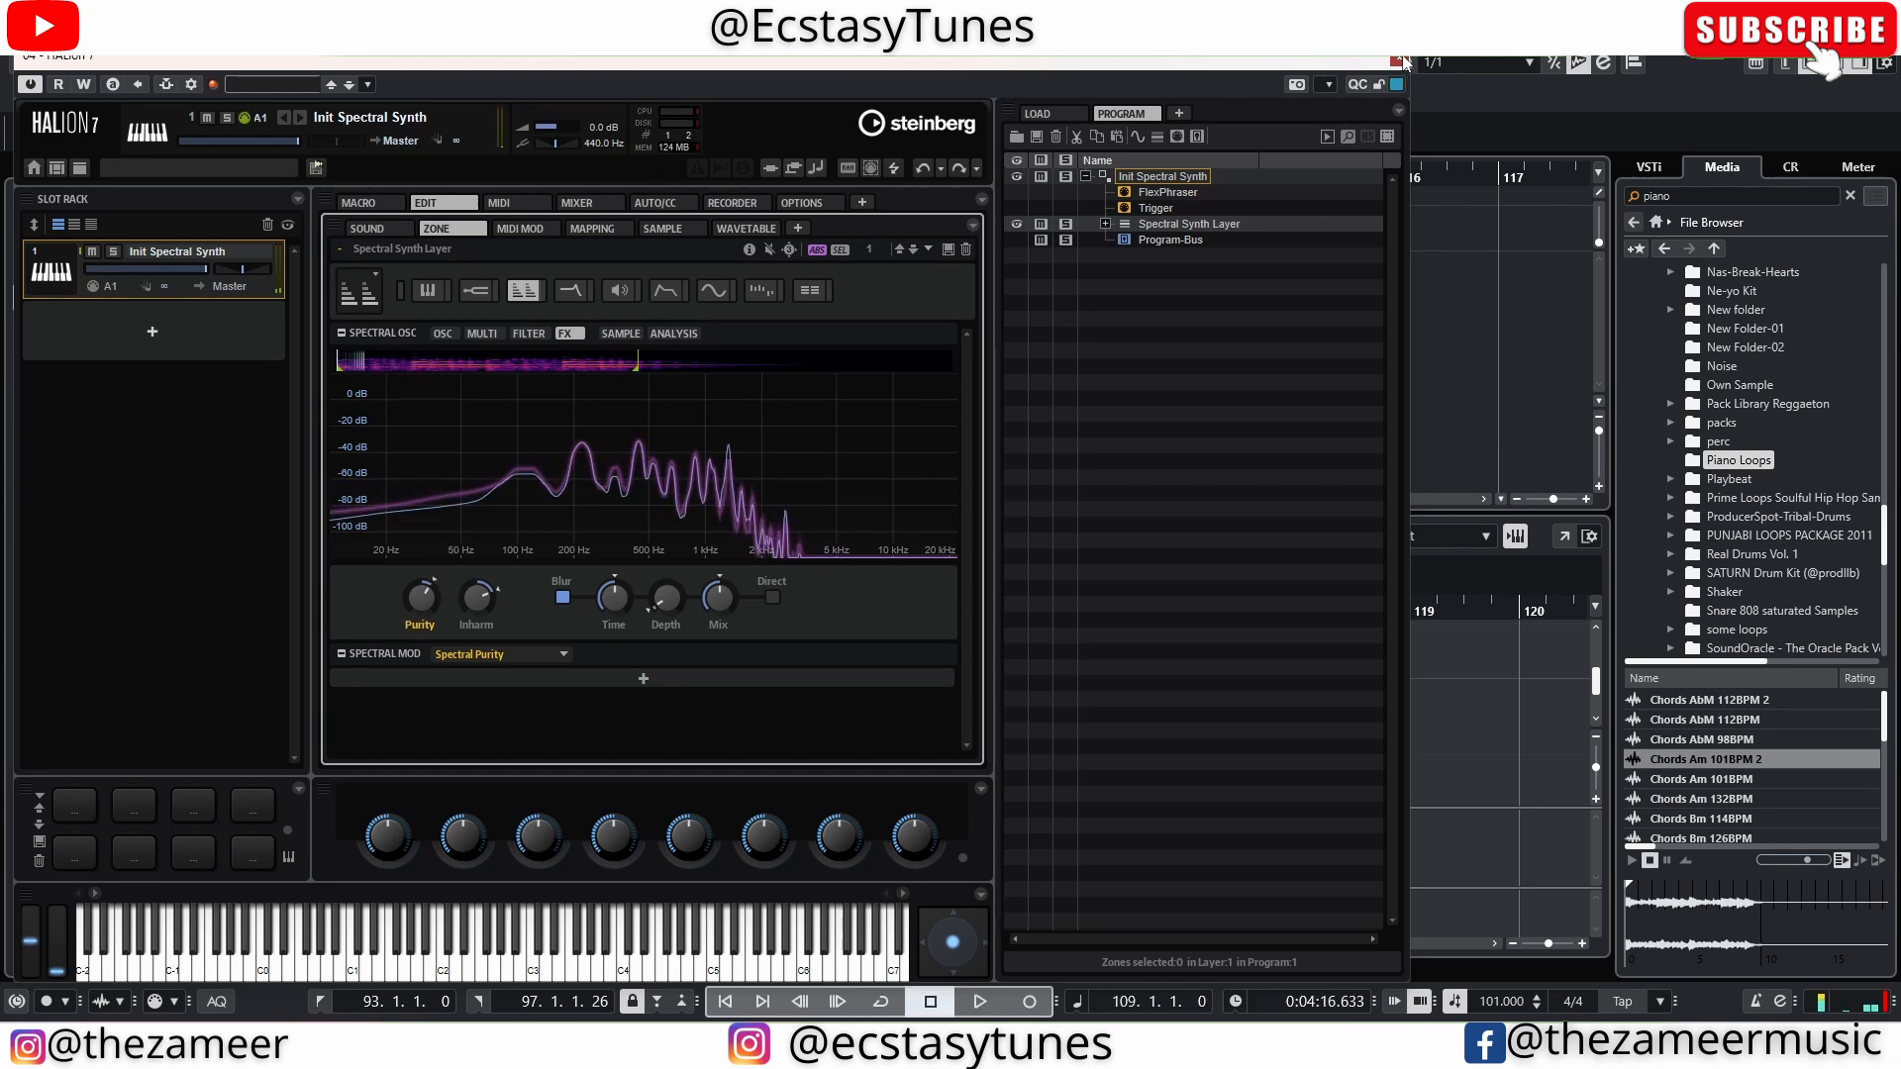
Close the HALion window, set the locators to the part at bars 109 to 111, and play it in a loop
left_click(1397, 59)
key("p")
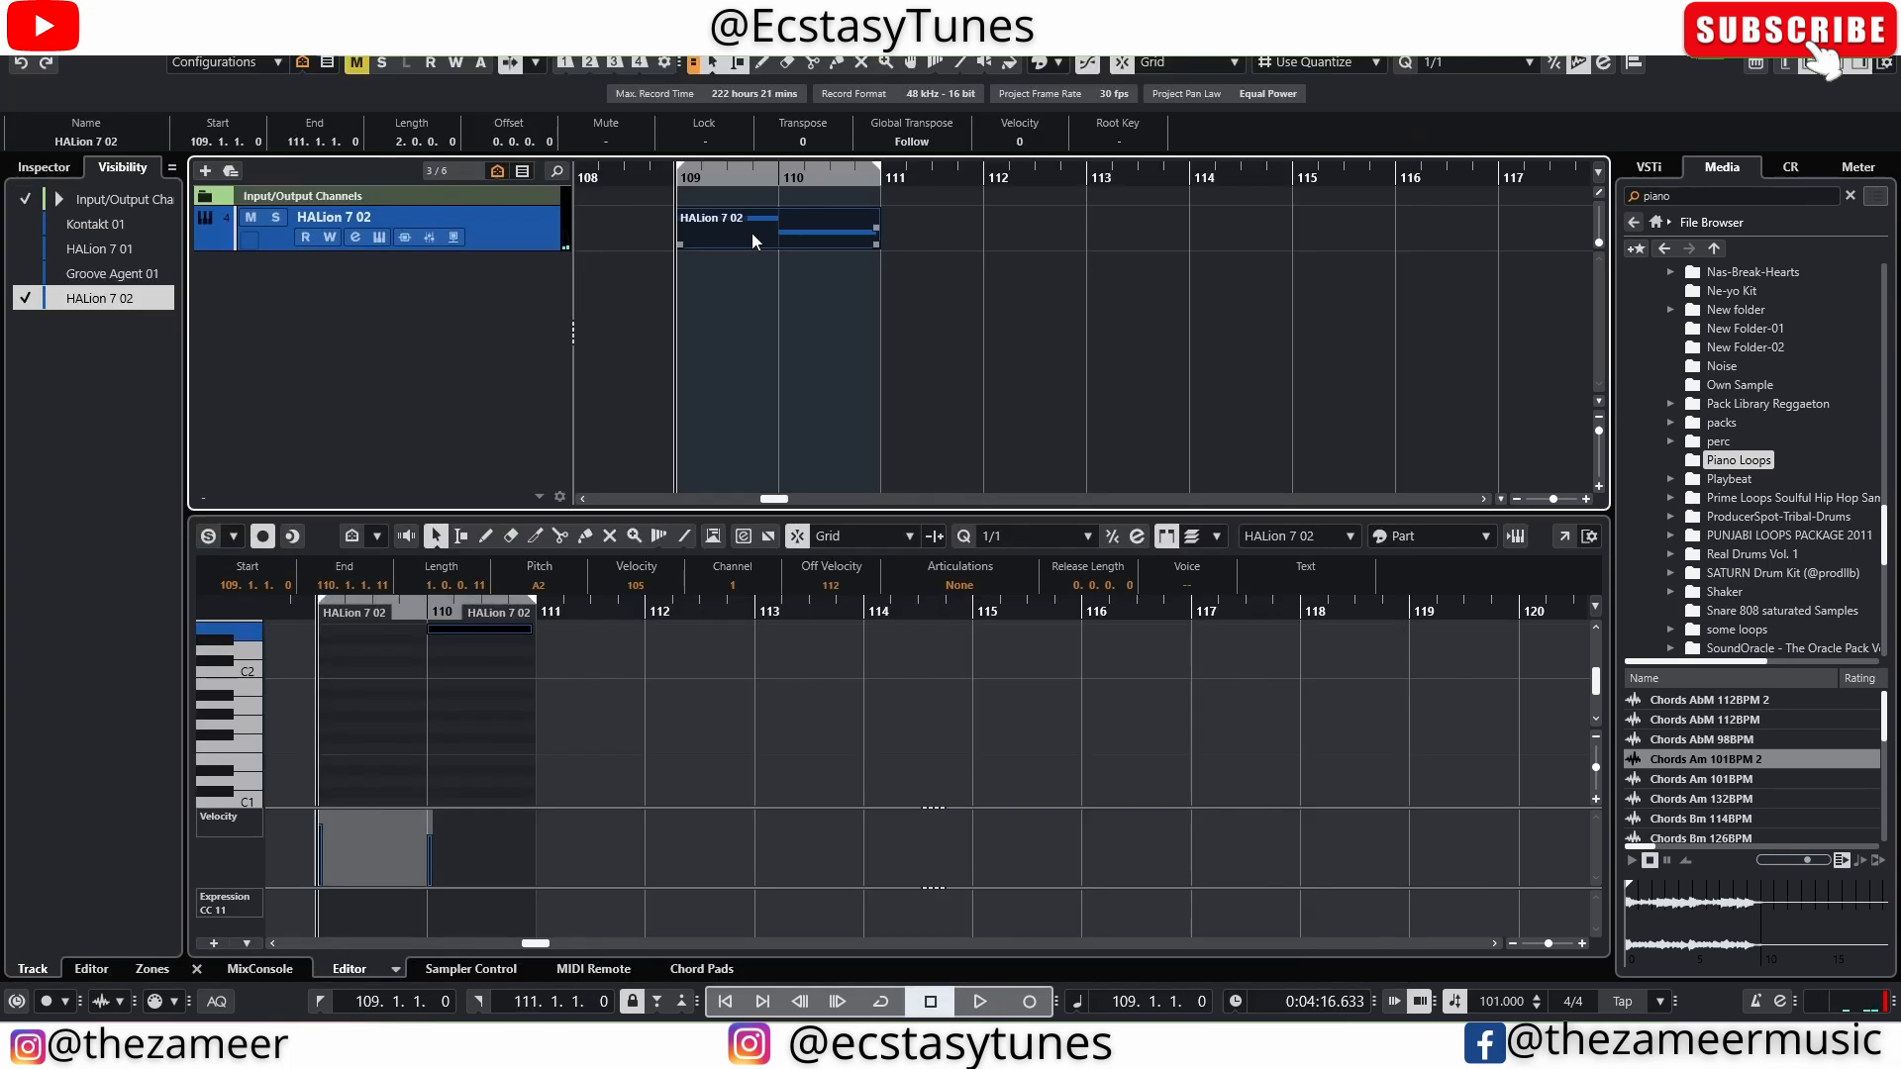
key("space")
key("slash")
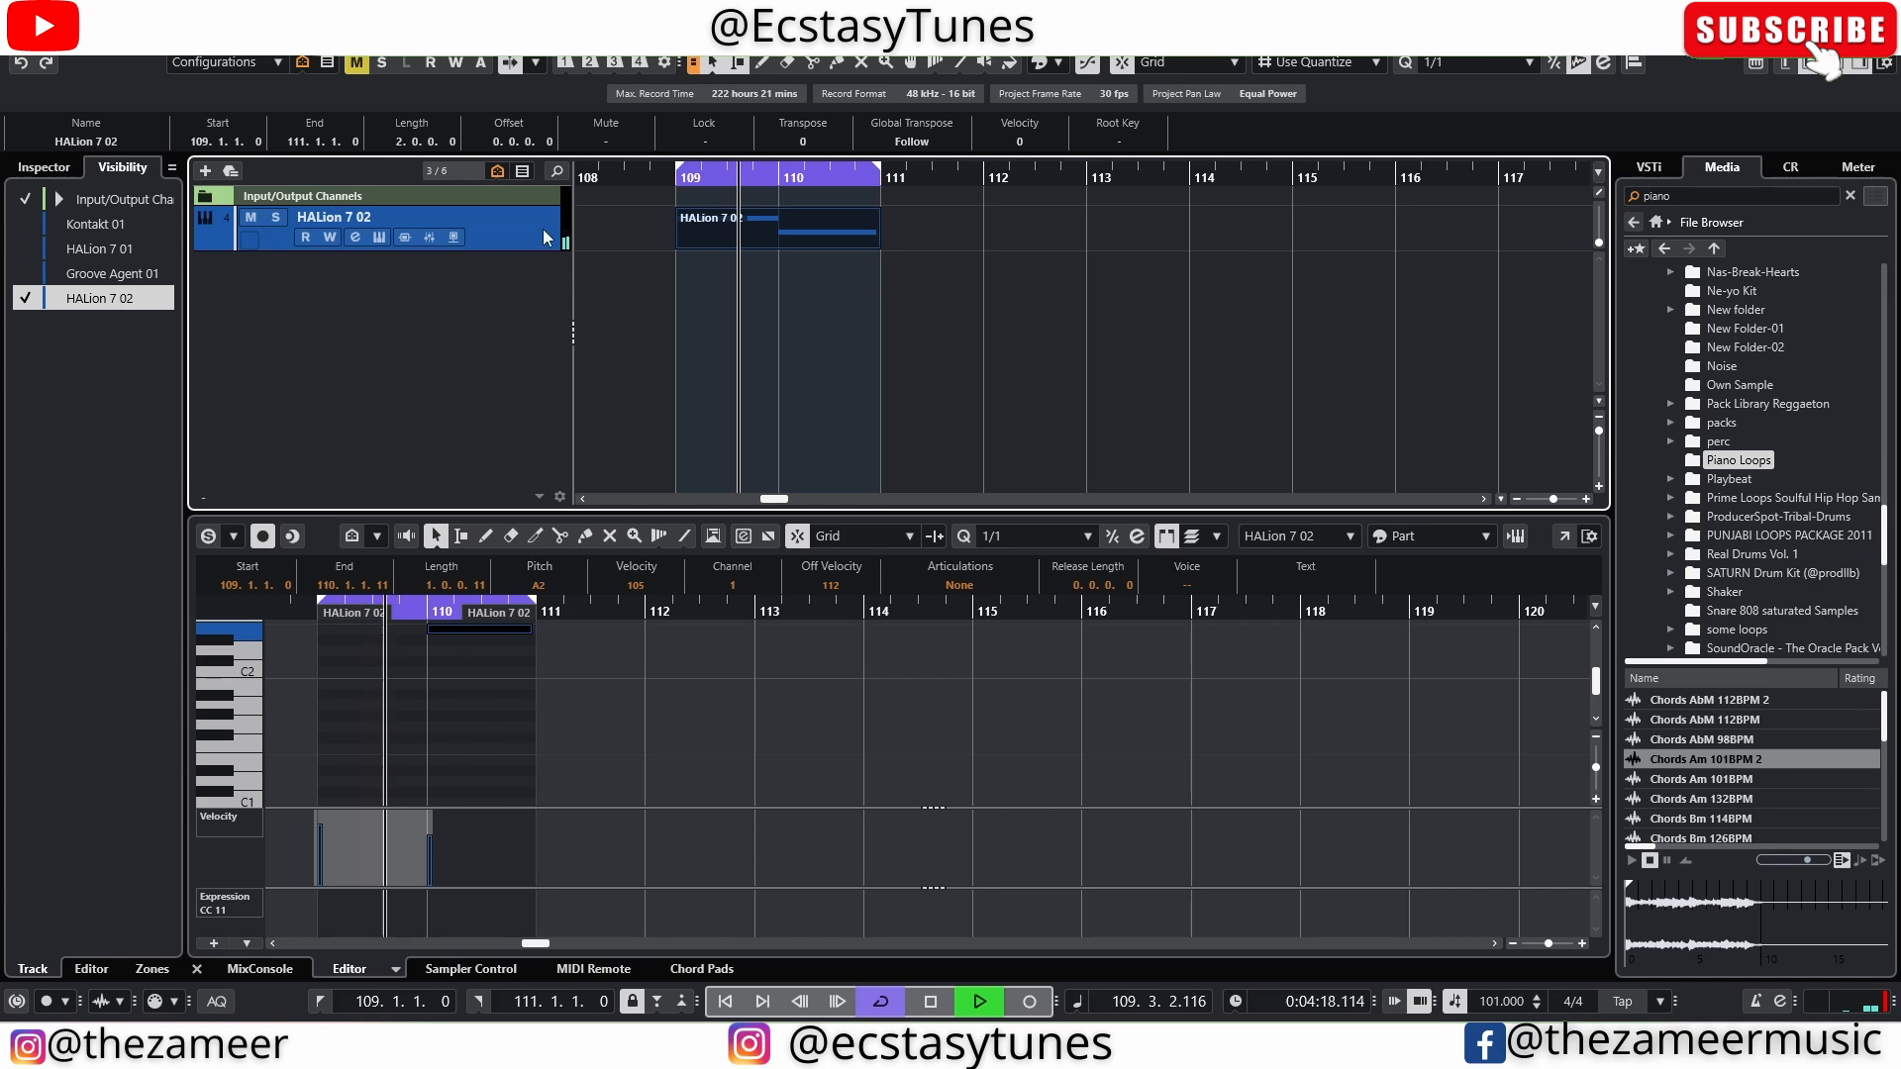
Reopen HALion 7 and lower Purity below zero during looped playback
left_click(378, 237)
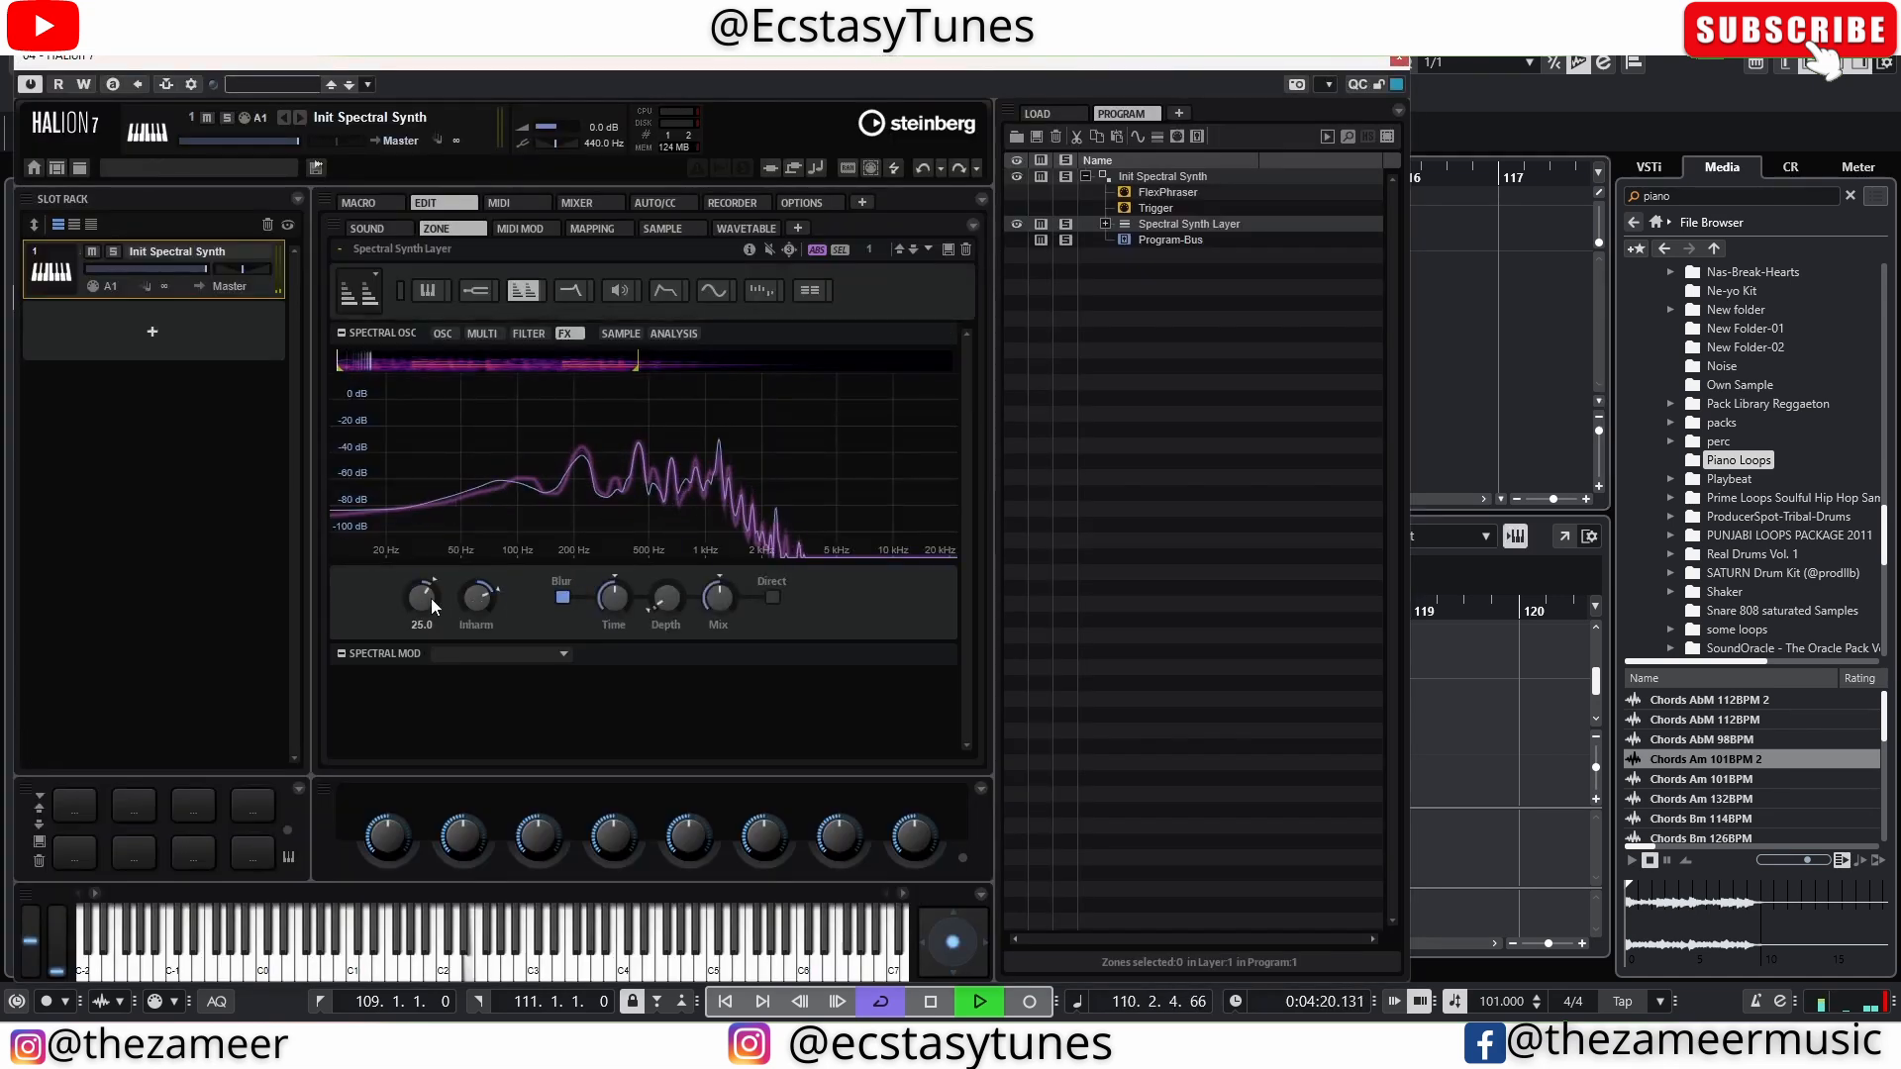
left_click_drag(429, 615, 449, 701)
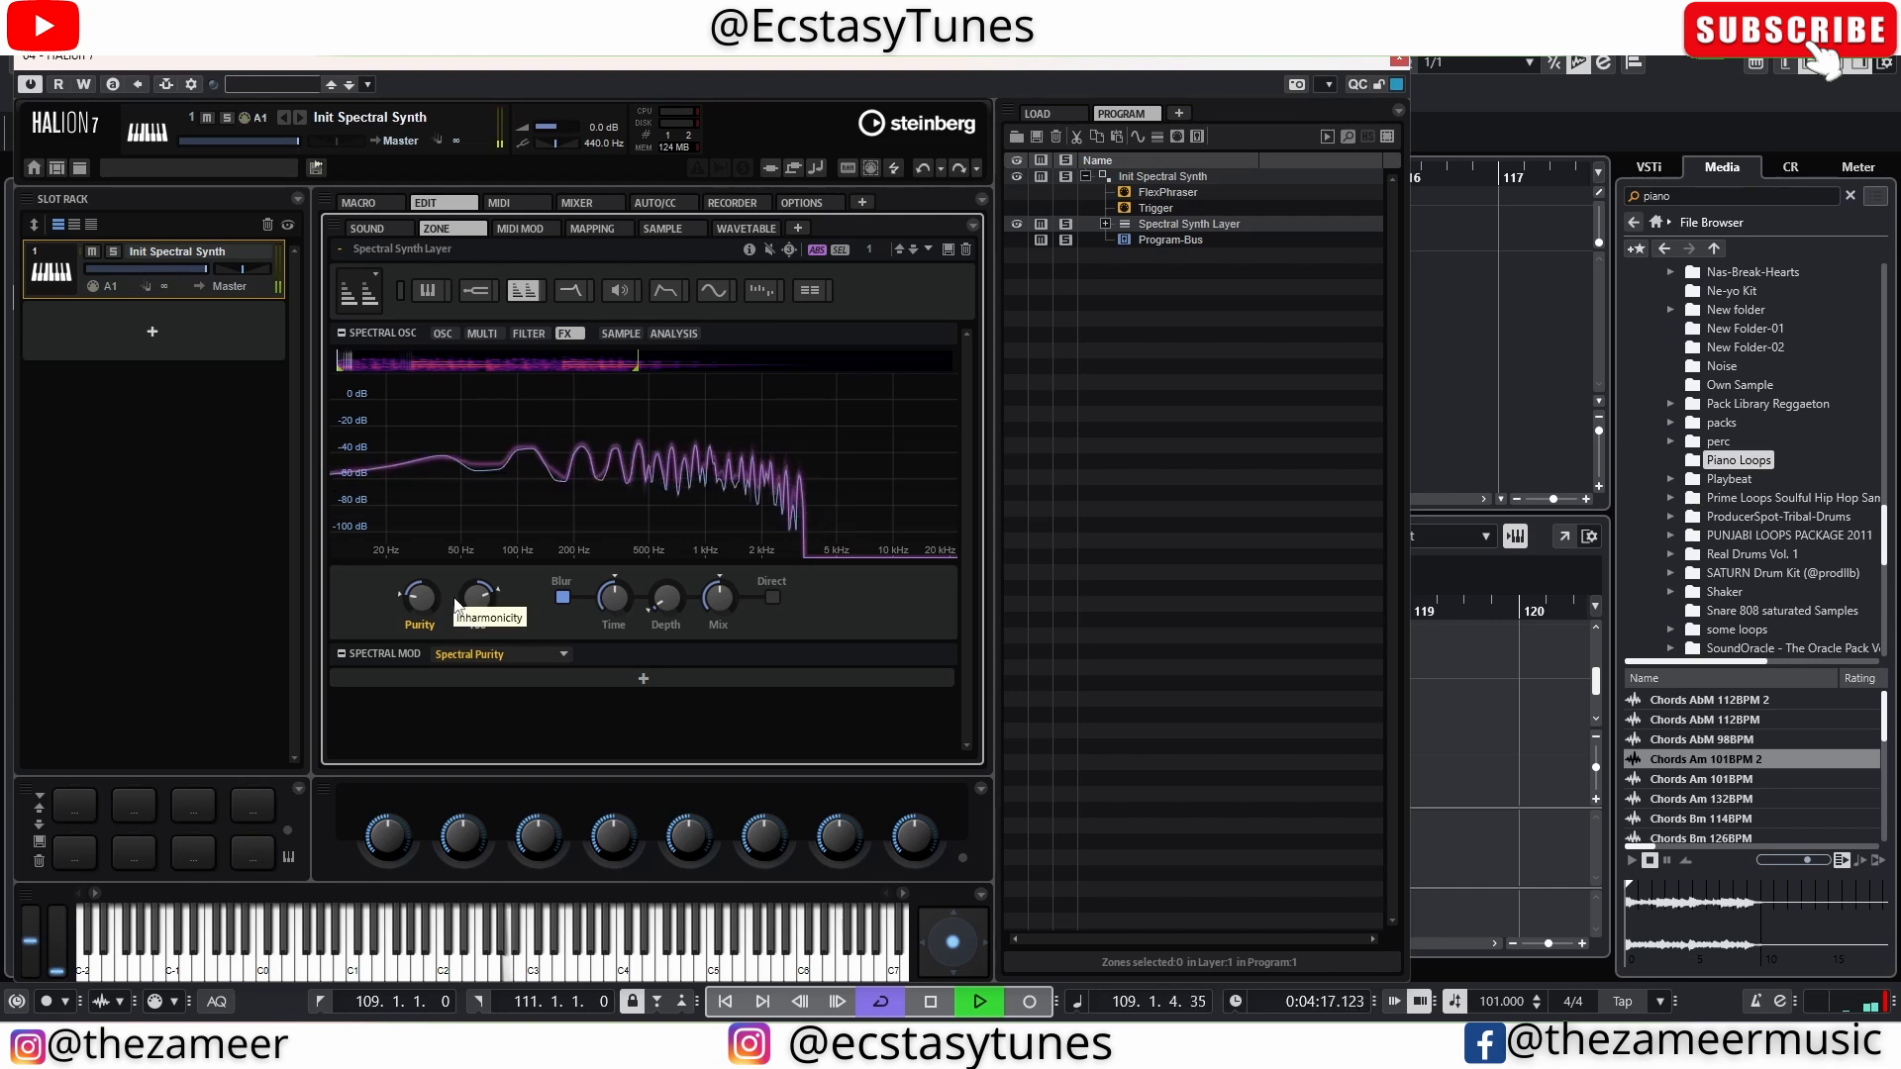
key("space")
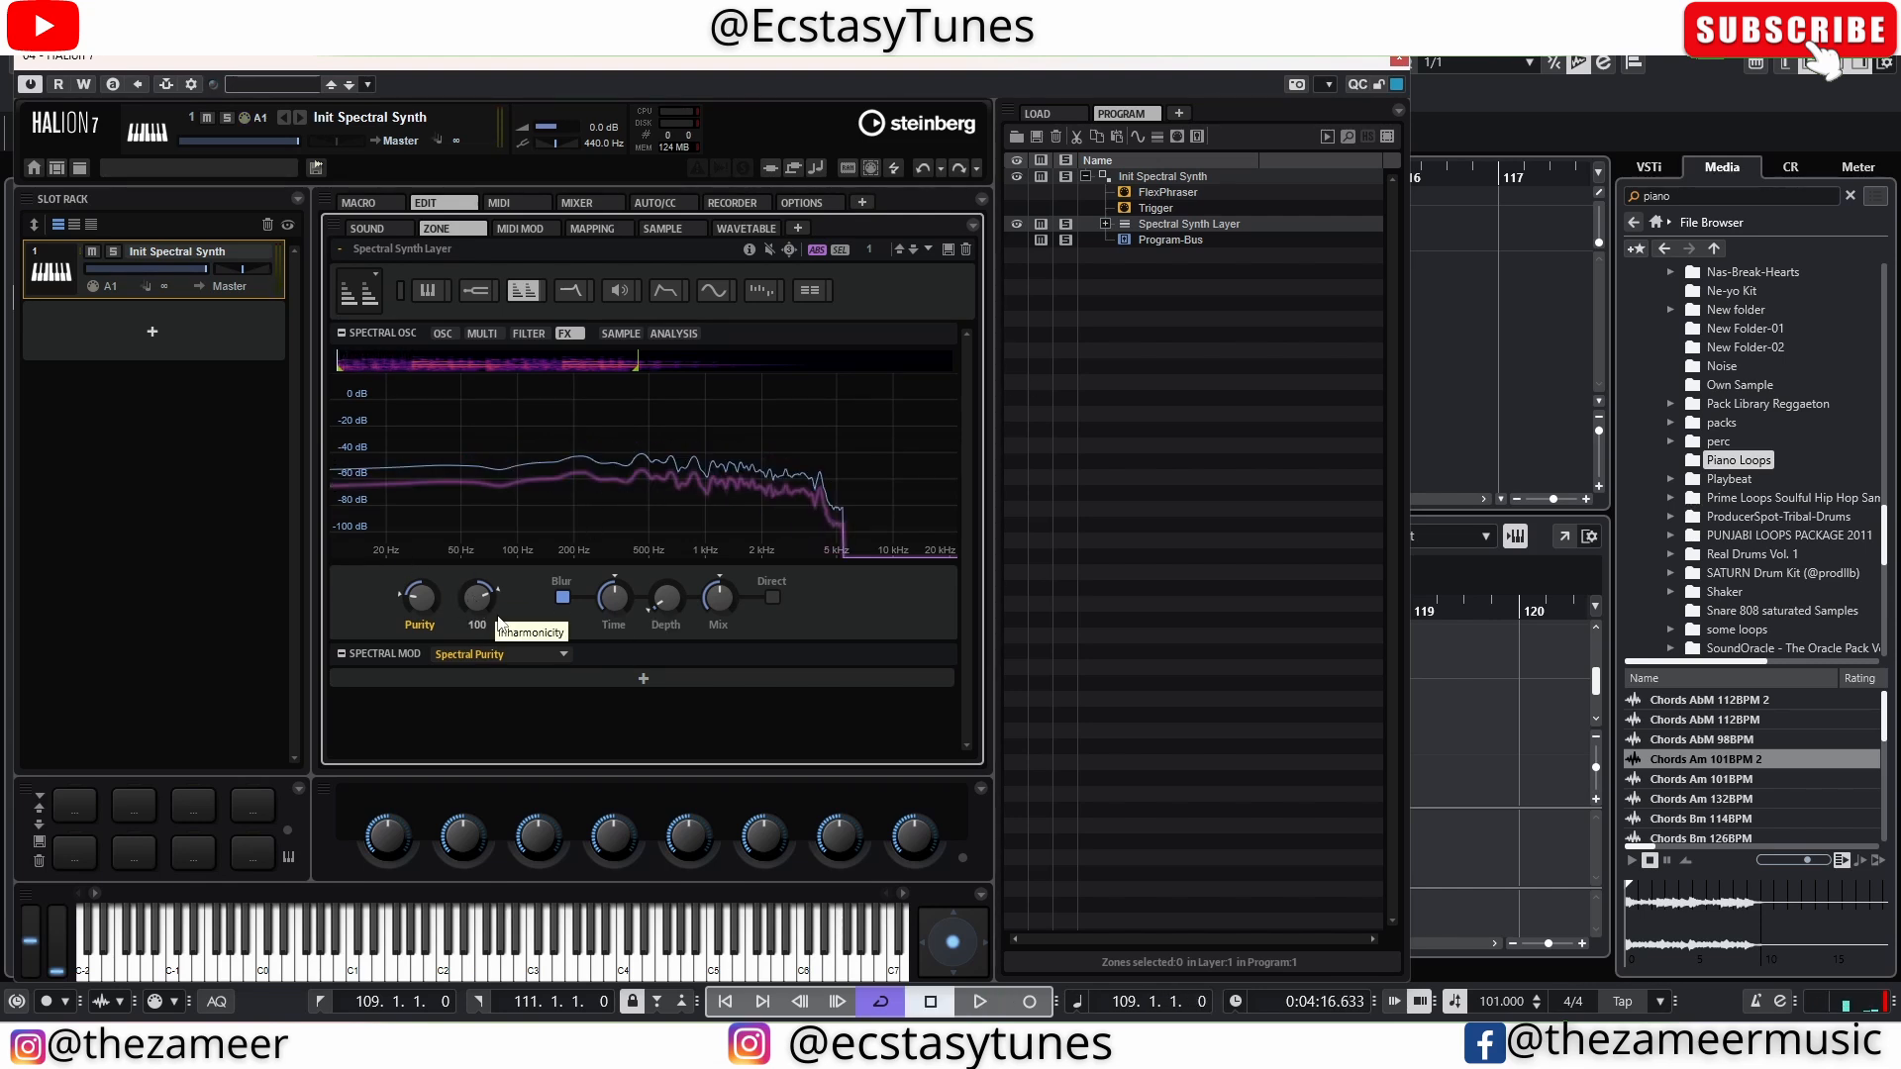
Adjust the spectral oscillator's Inharm amount and play the loop to hear the effect
left_click_drag(485, 602, 459, 525)
key("space")
key("space")
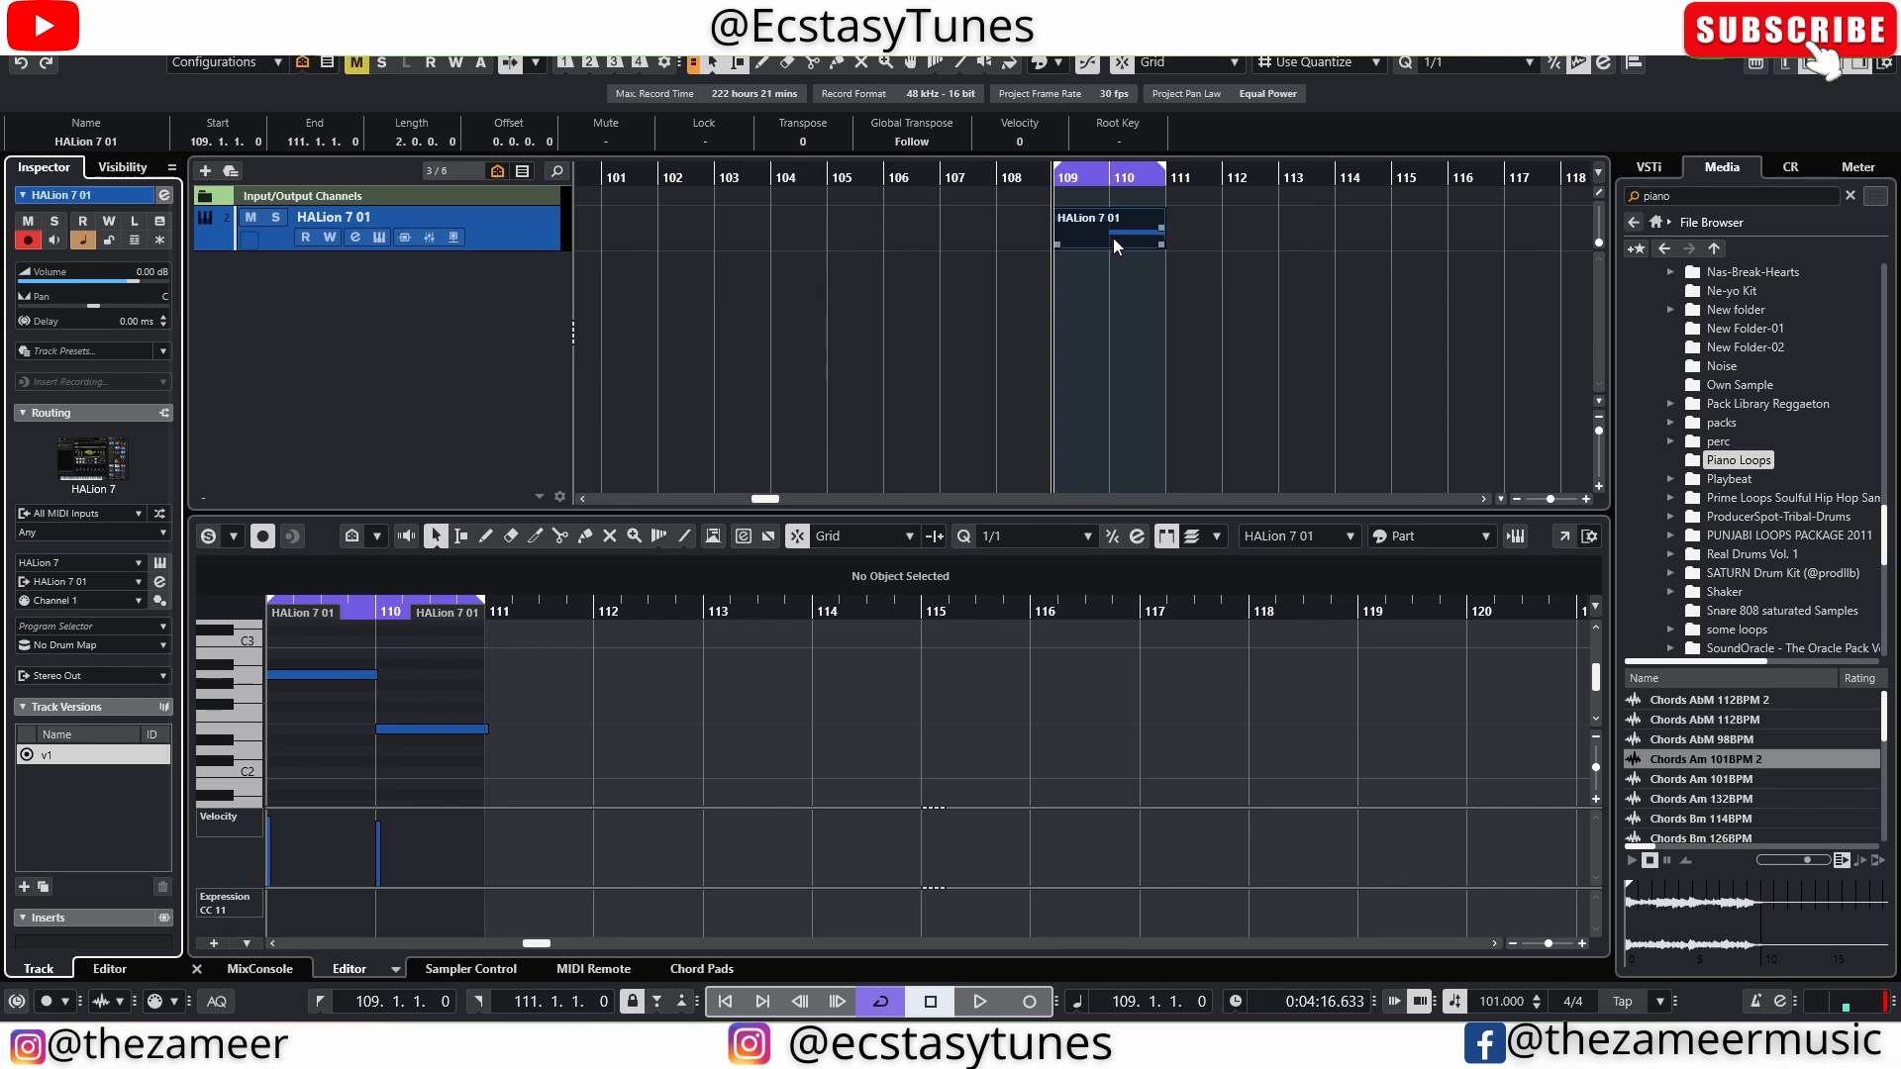
Select the HALion 7 01 part and play it back in the loop
left_click(1111, 236)
key("space")
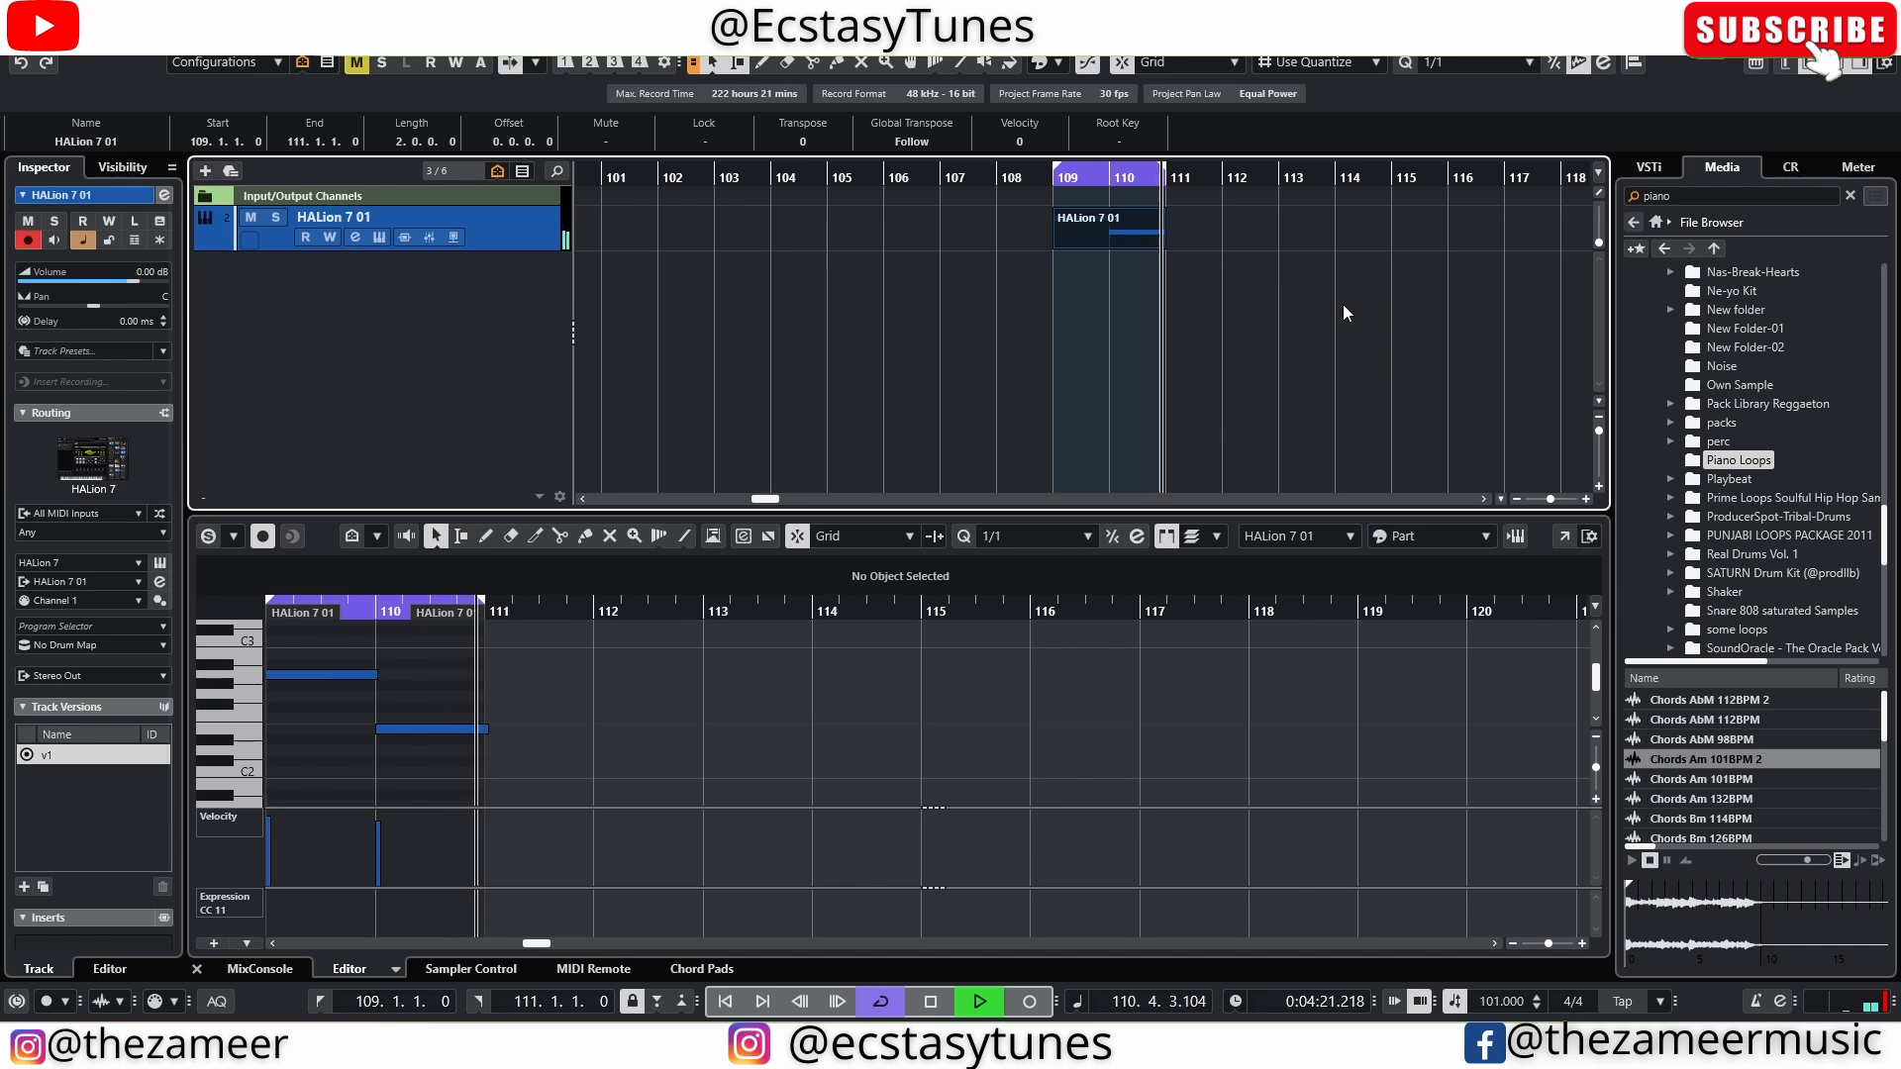
key("space")
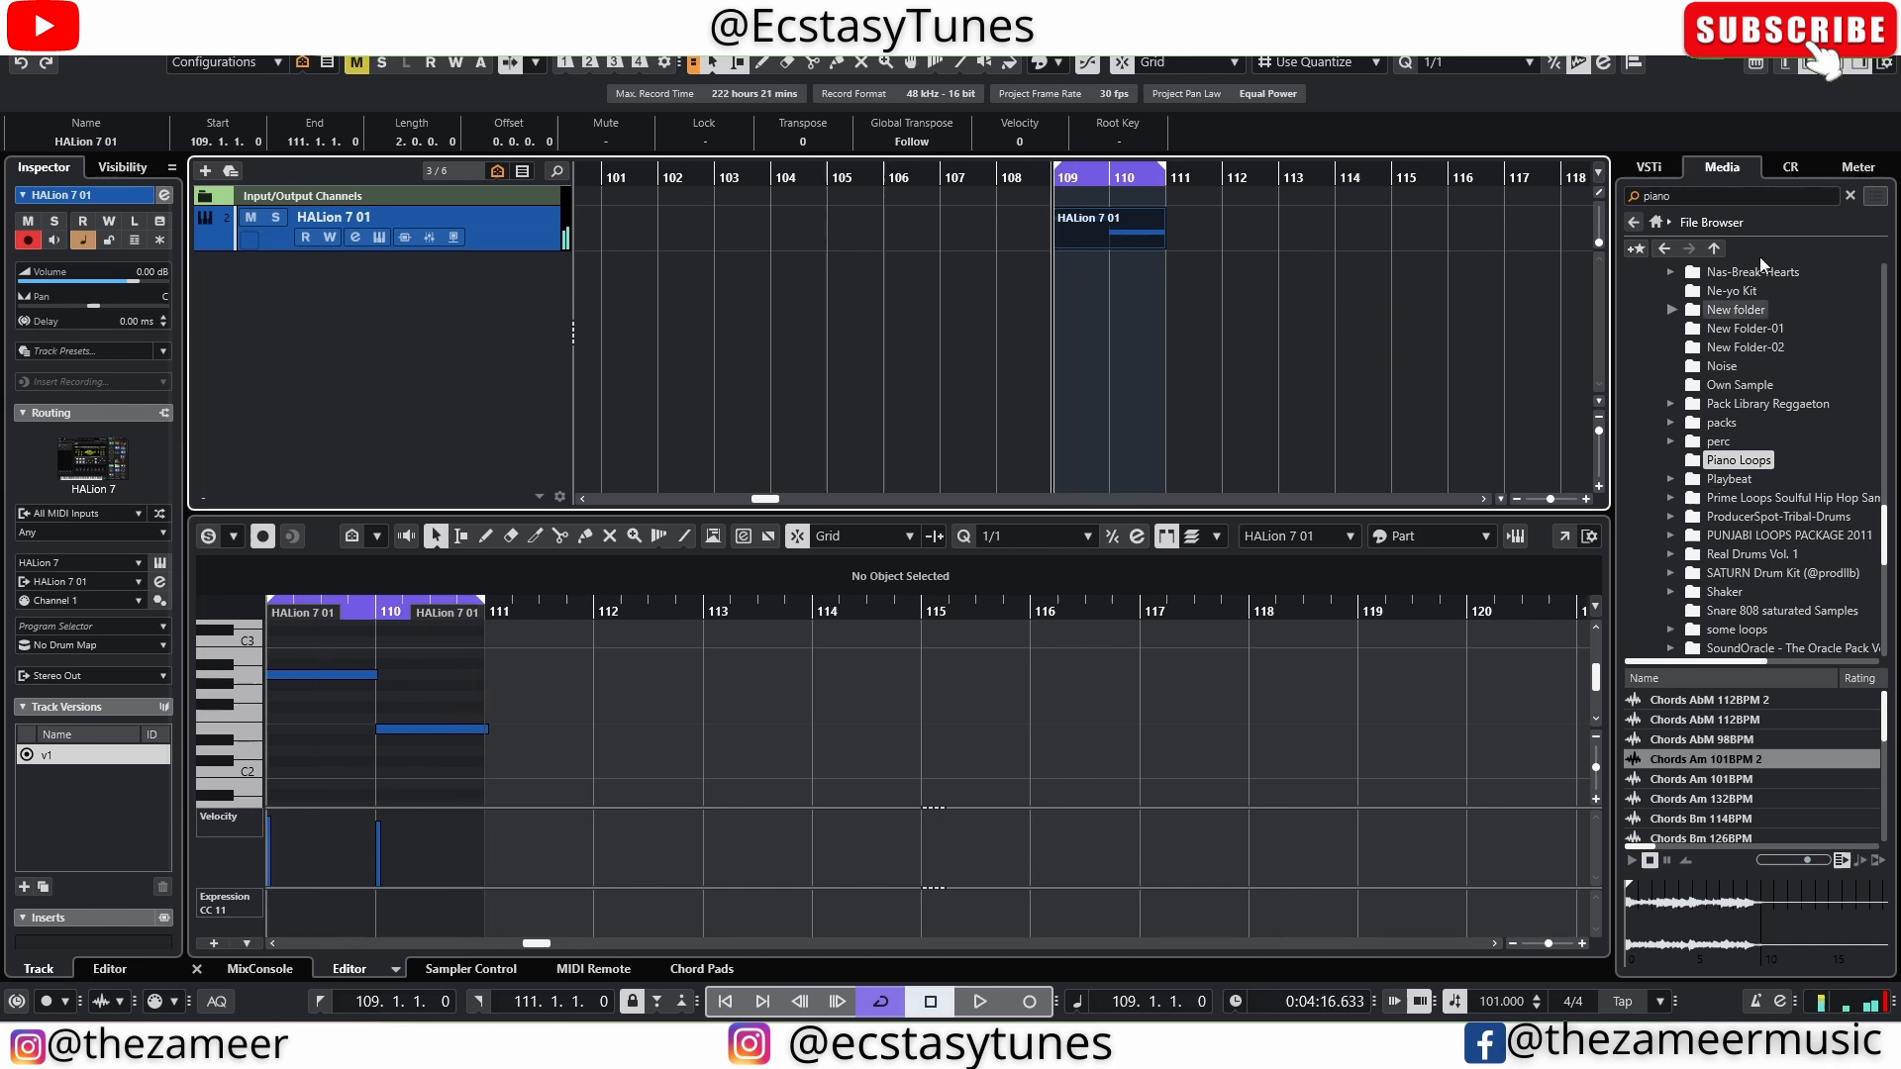
Add a Groove Agent instrument track from the VST Instruments collection below the HALion 7 01 track
left_click(1661, 243)
left_click(1695, 307)
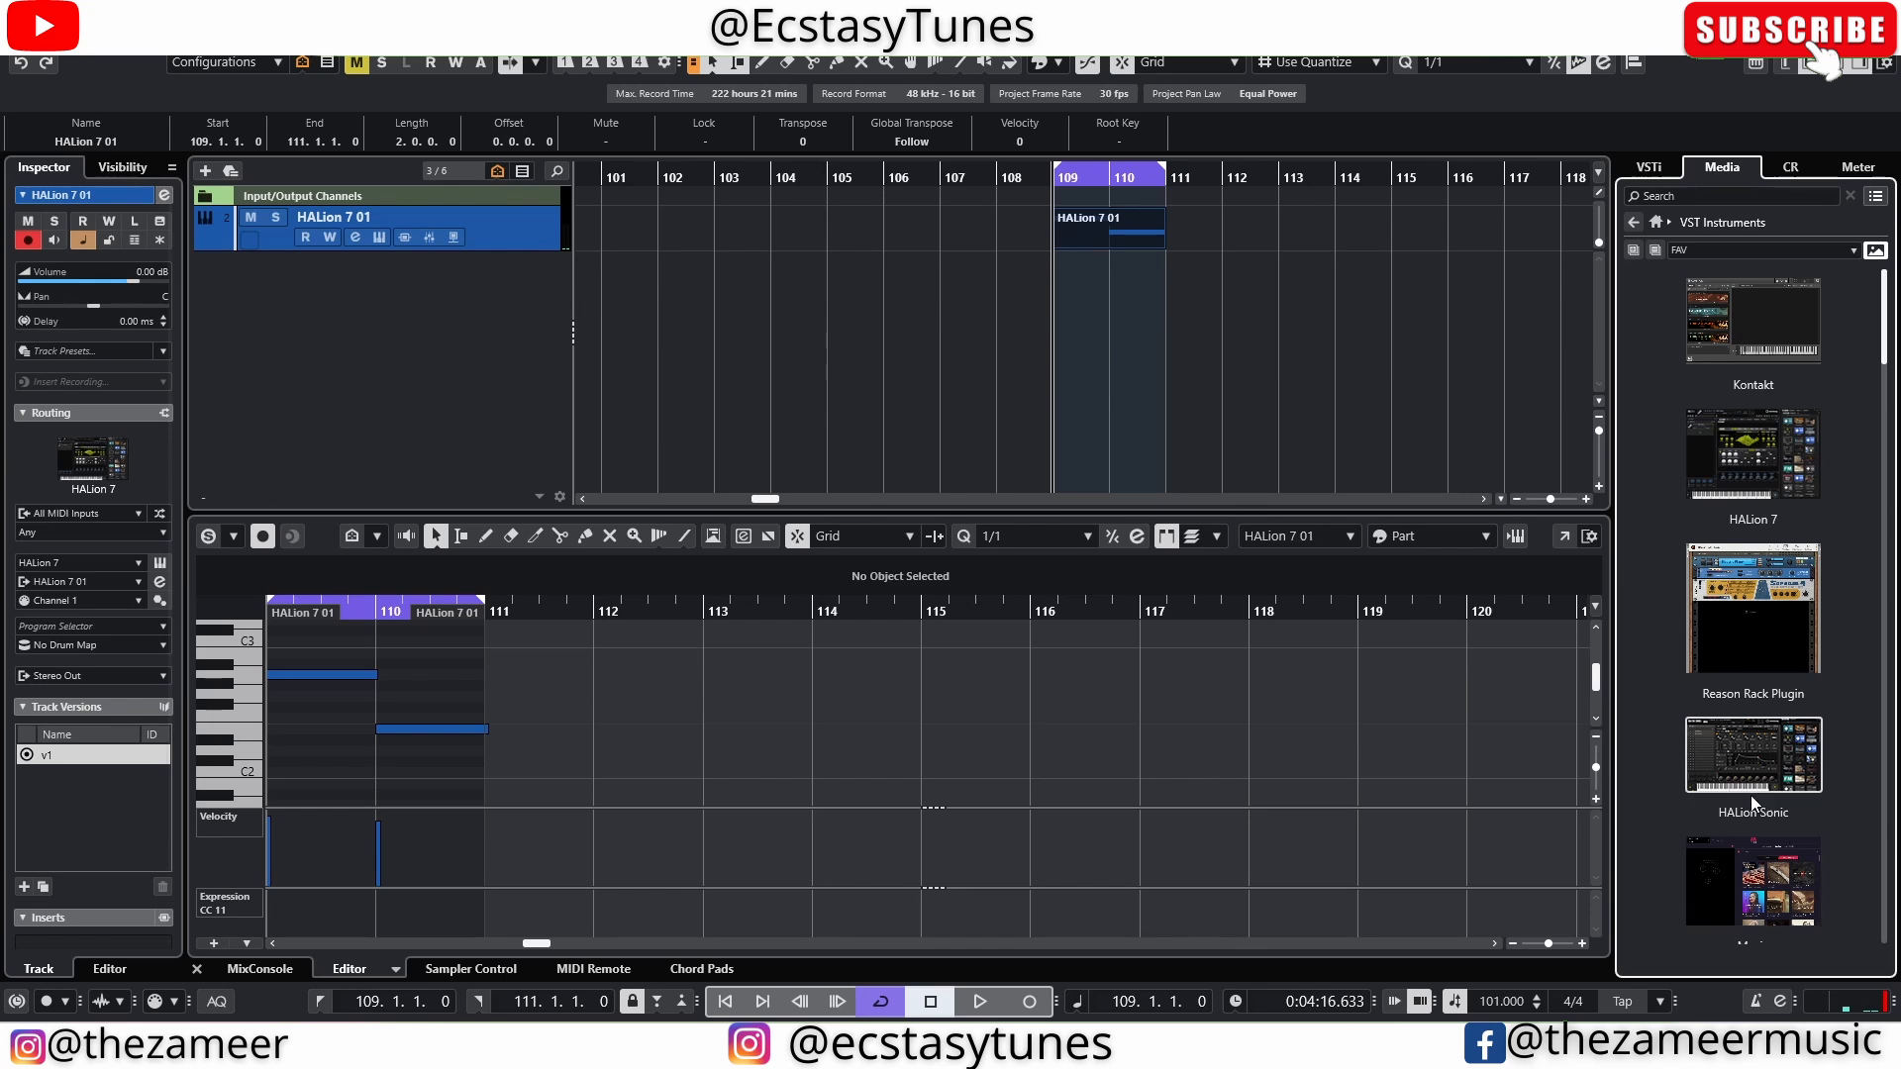
scroll(1718, 540, "down", 5)
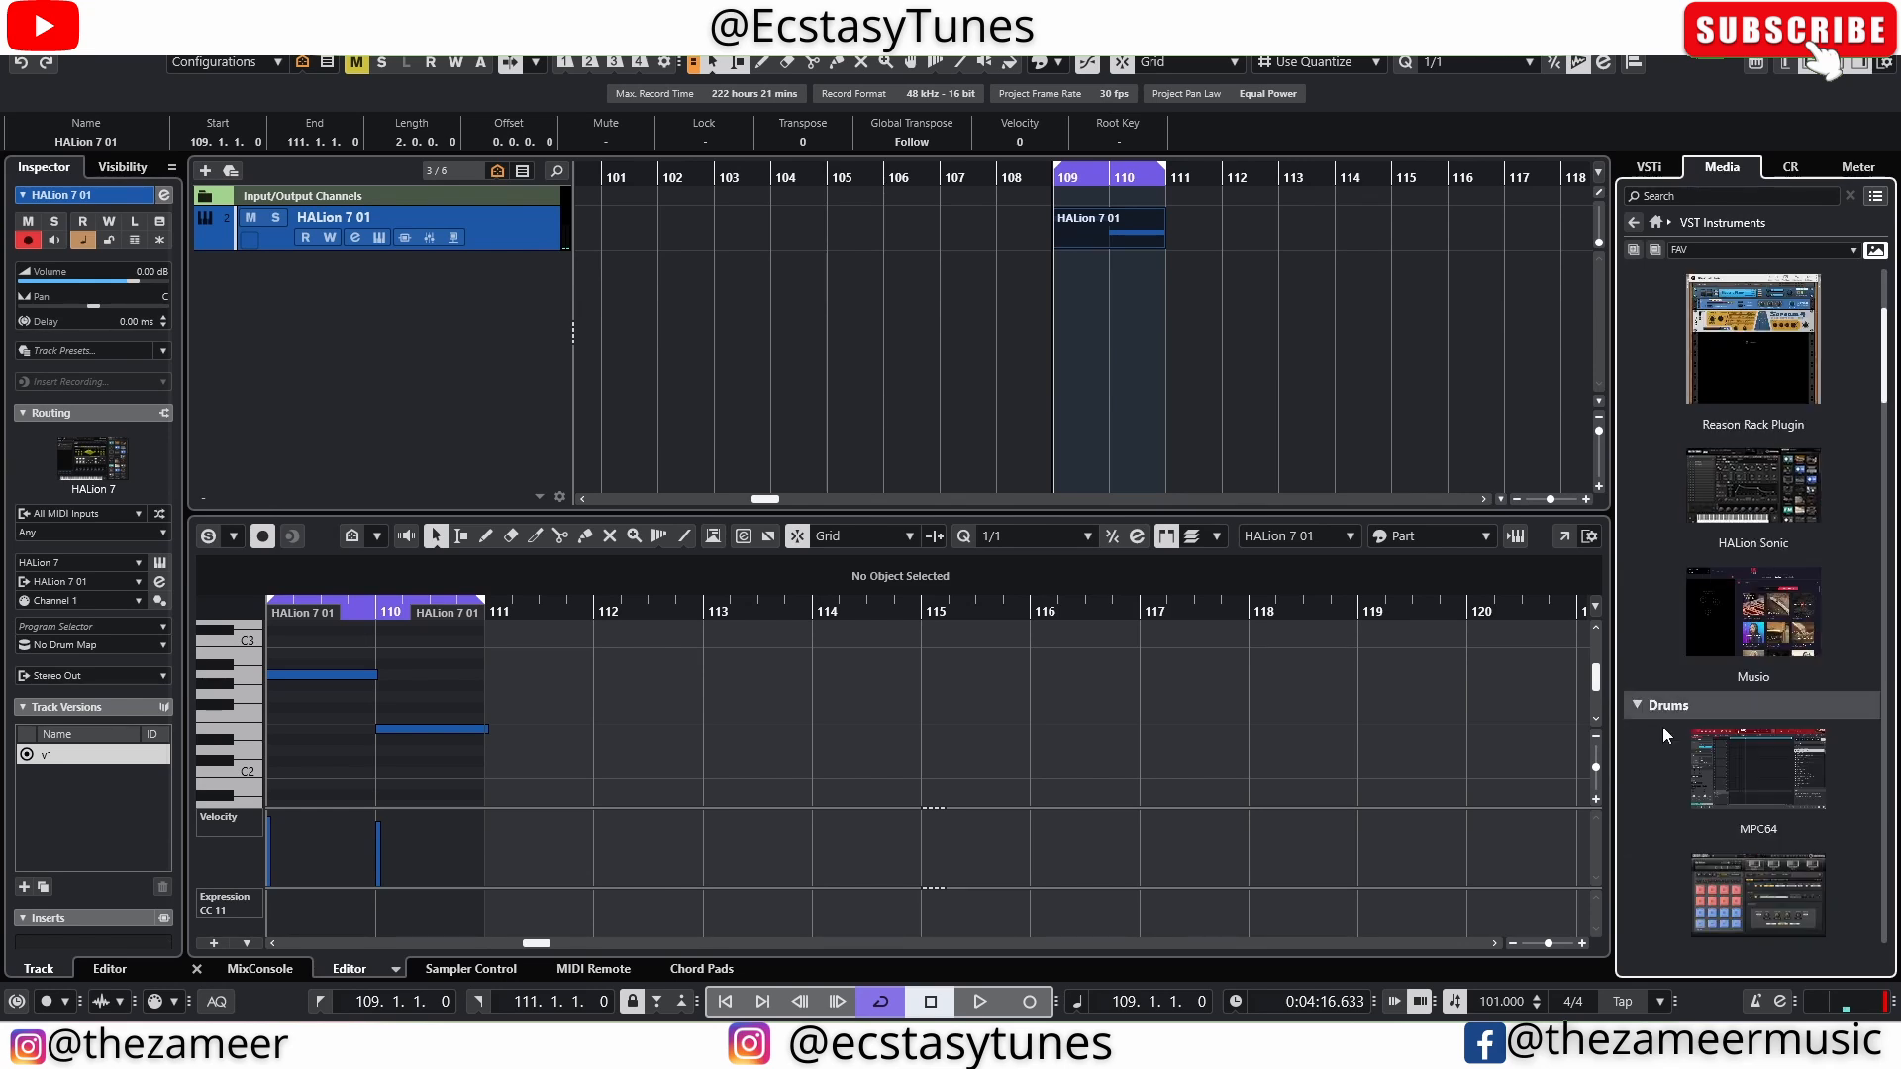
left_click_drag(1754, 665, 394, 358)
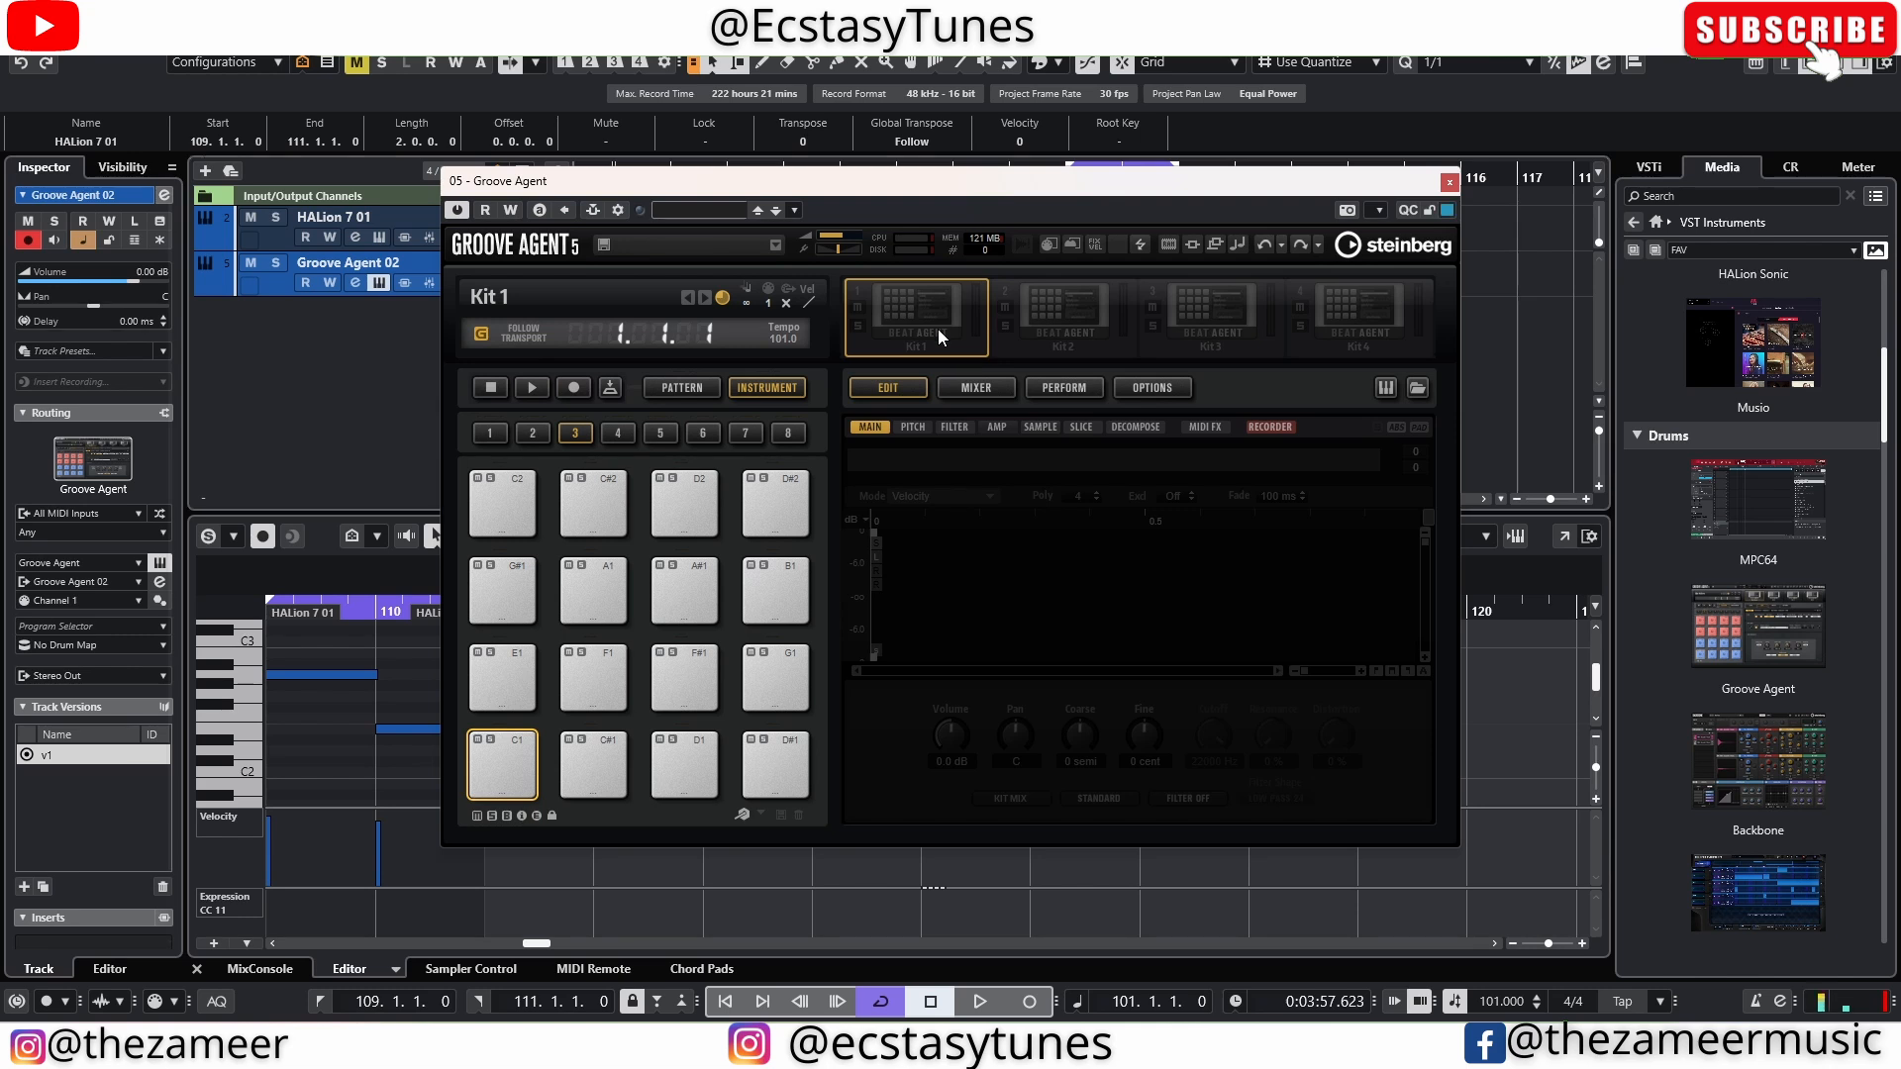
Load the Boombip kit from the Prime Cuts library into Groove Agent and close its window
left_click(1417, 388)
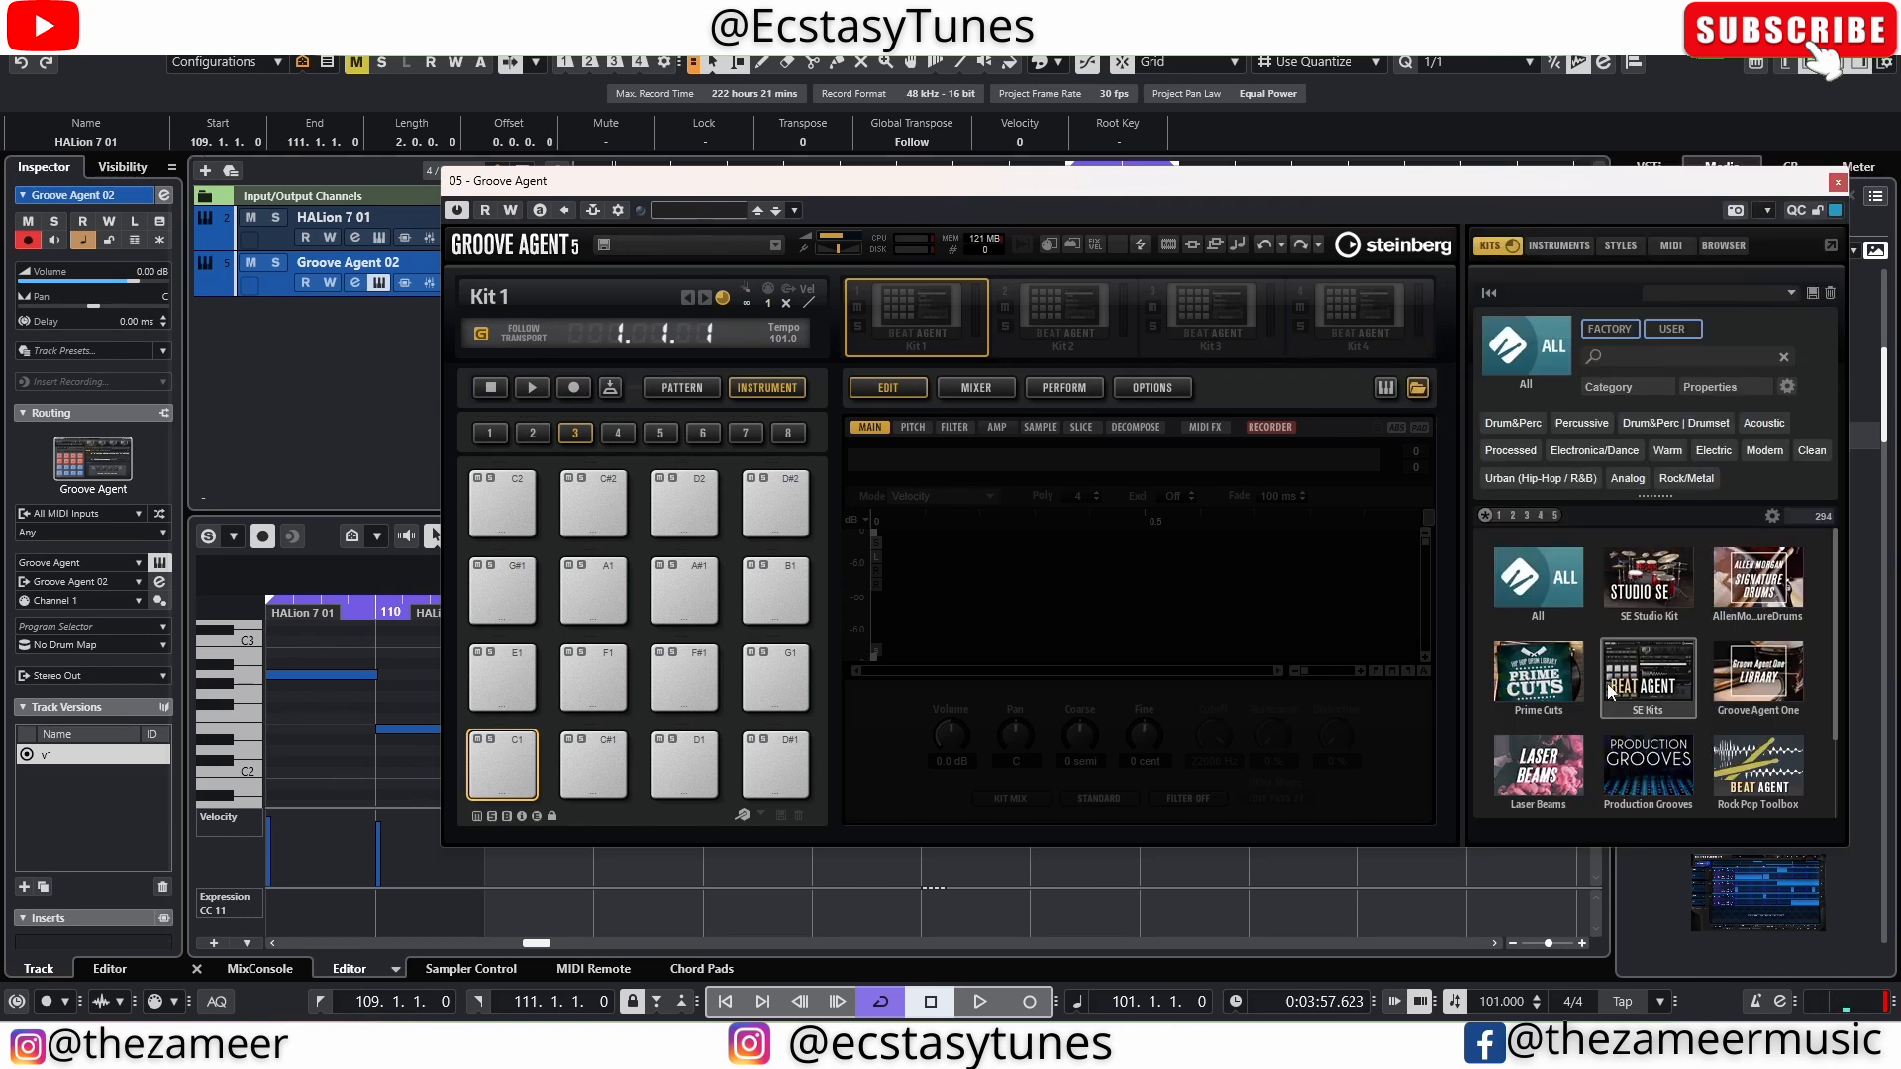
left_click(1537, 581)
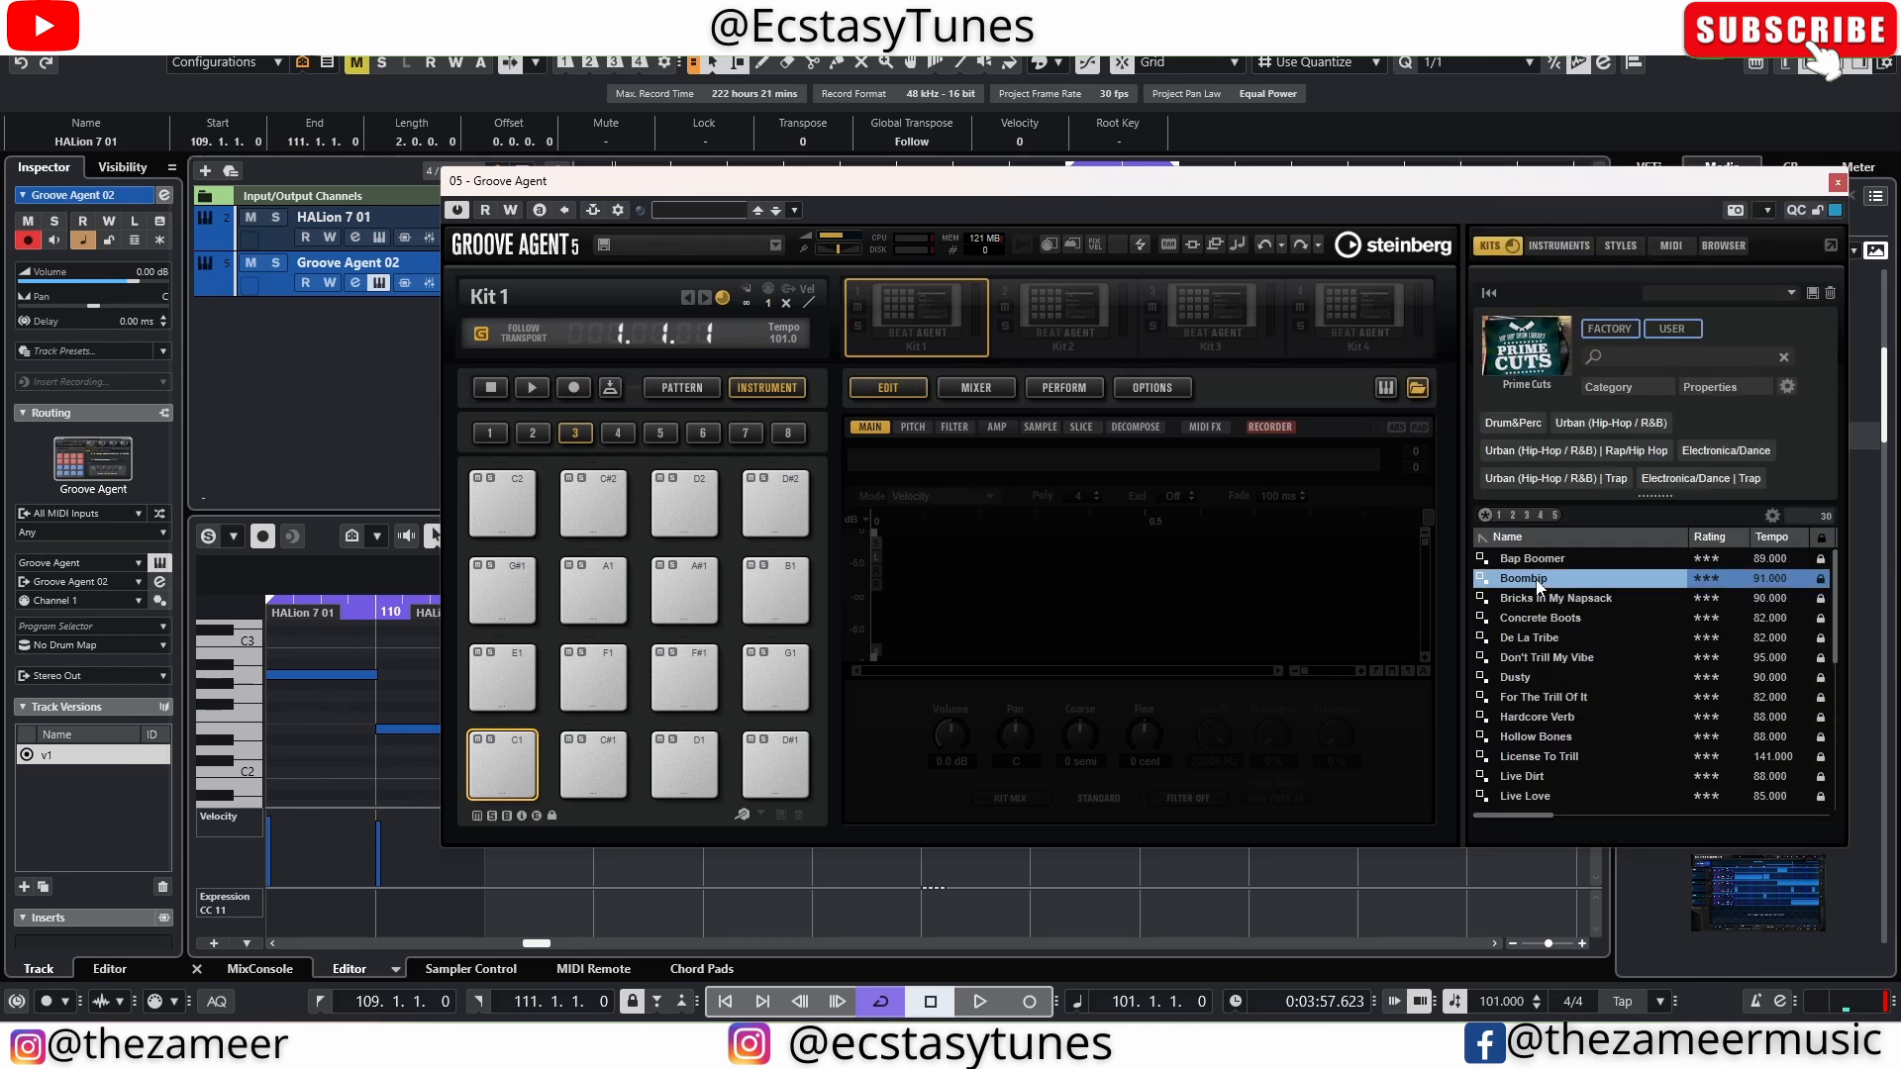
left_click(1837, 182)
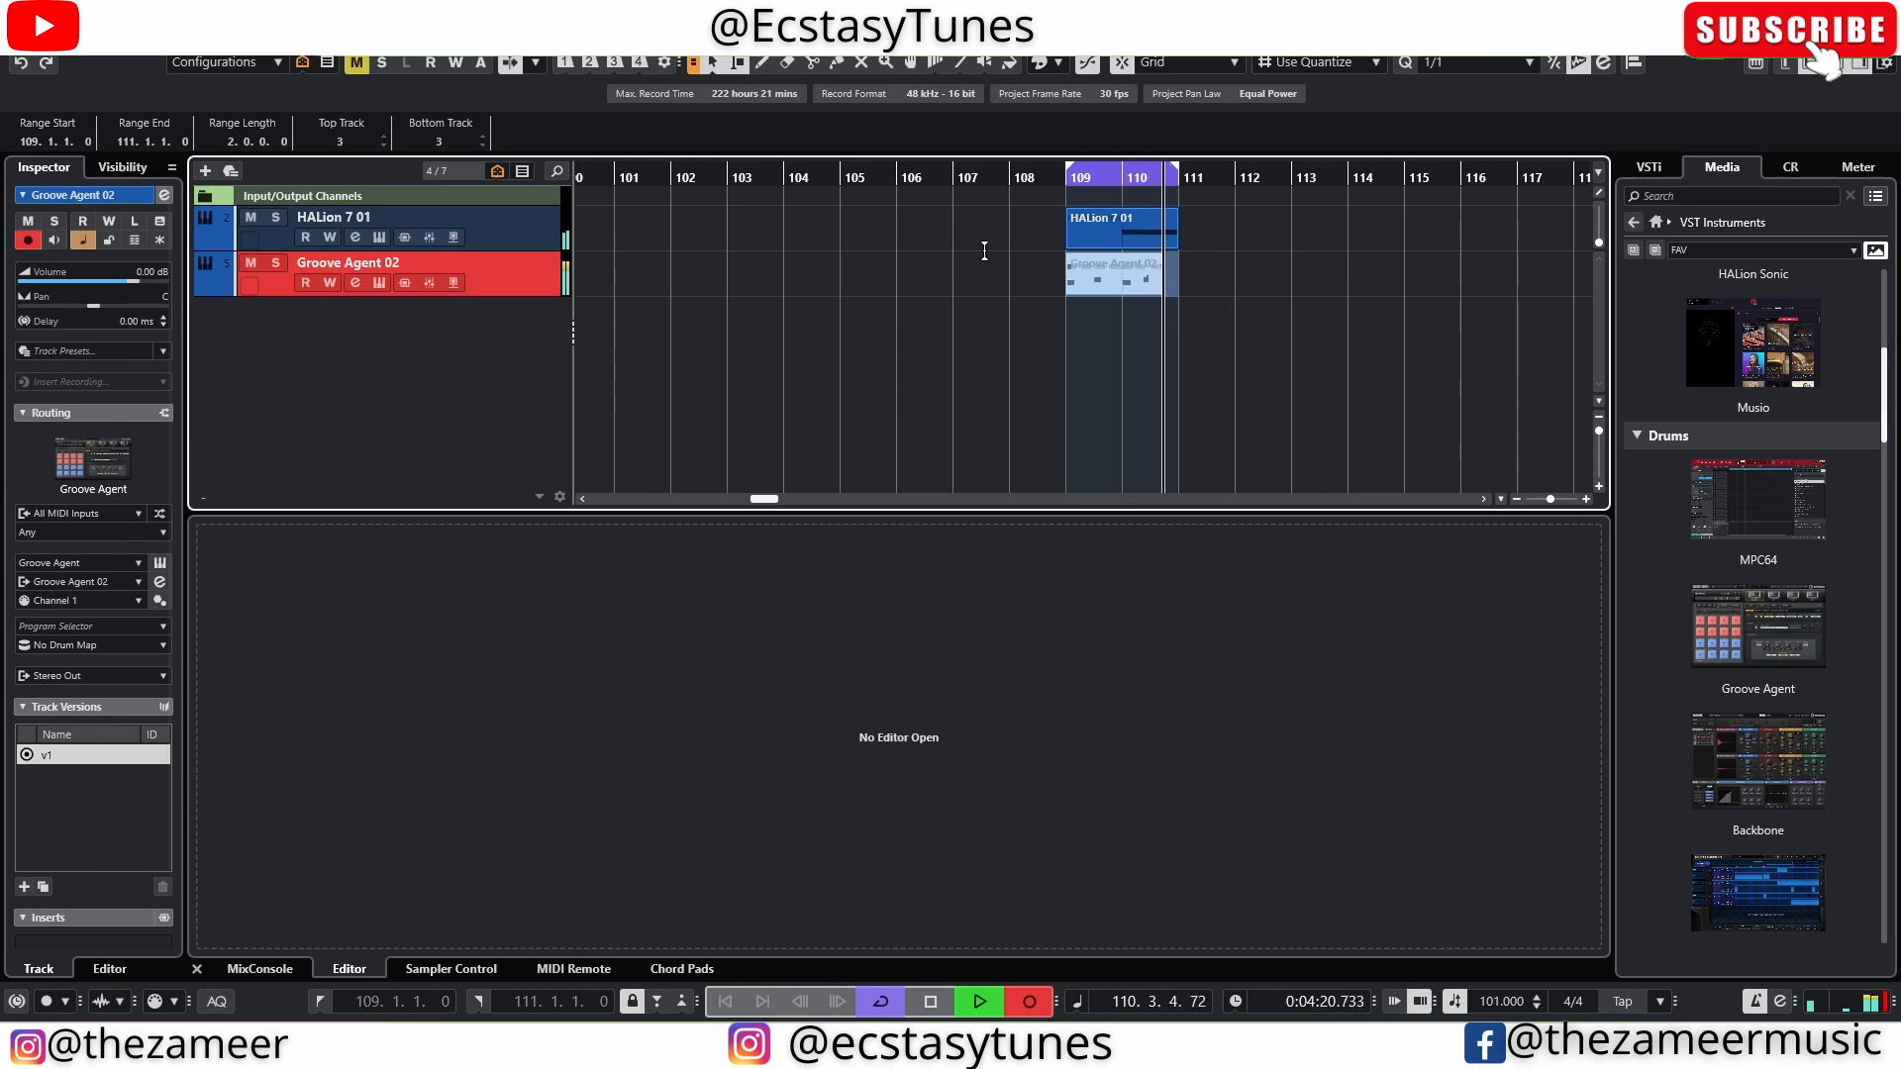
Record a drum pattern on the Groove Agent 02 track across bars 109 to 111 and play it back
key("space")
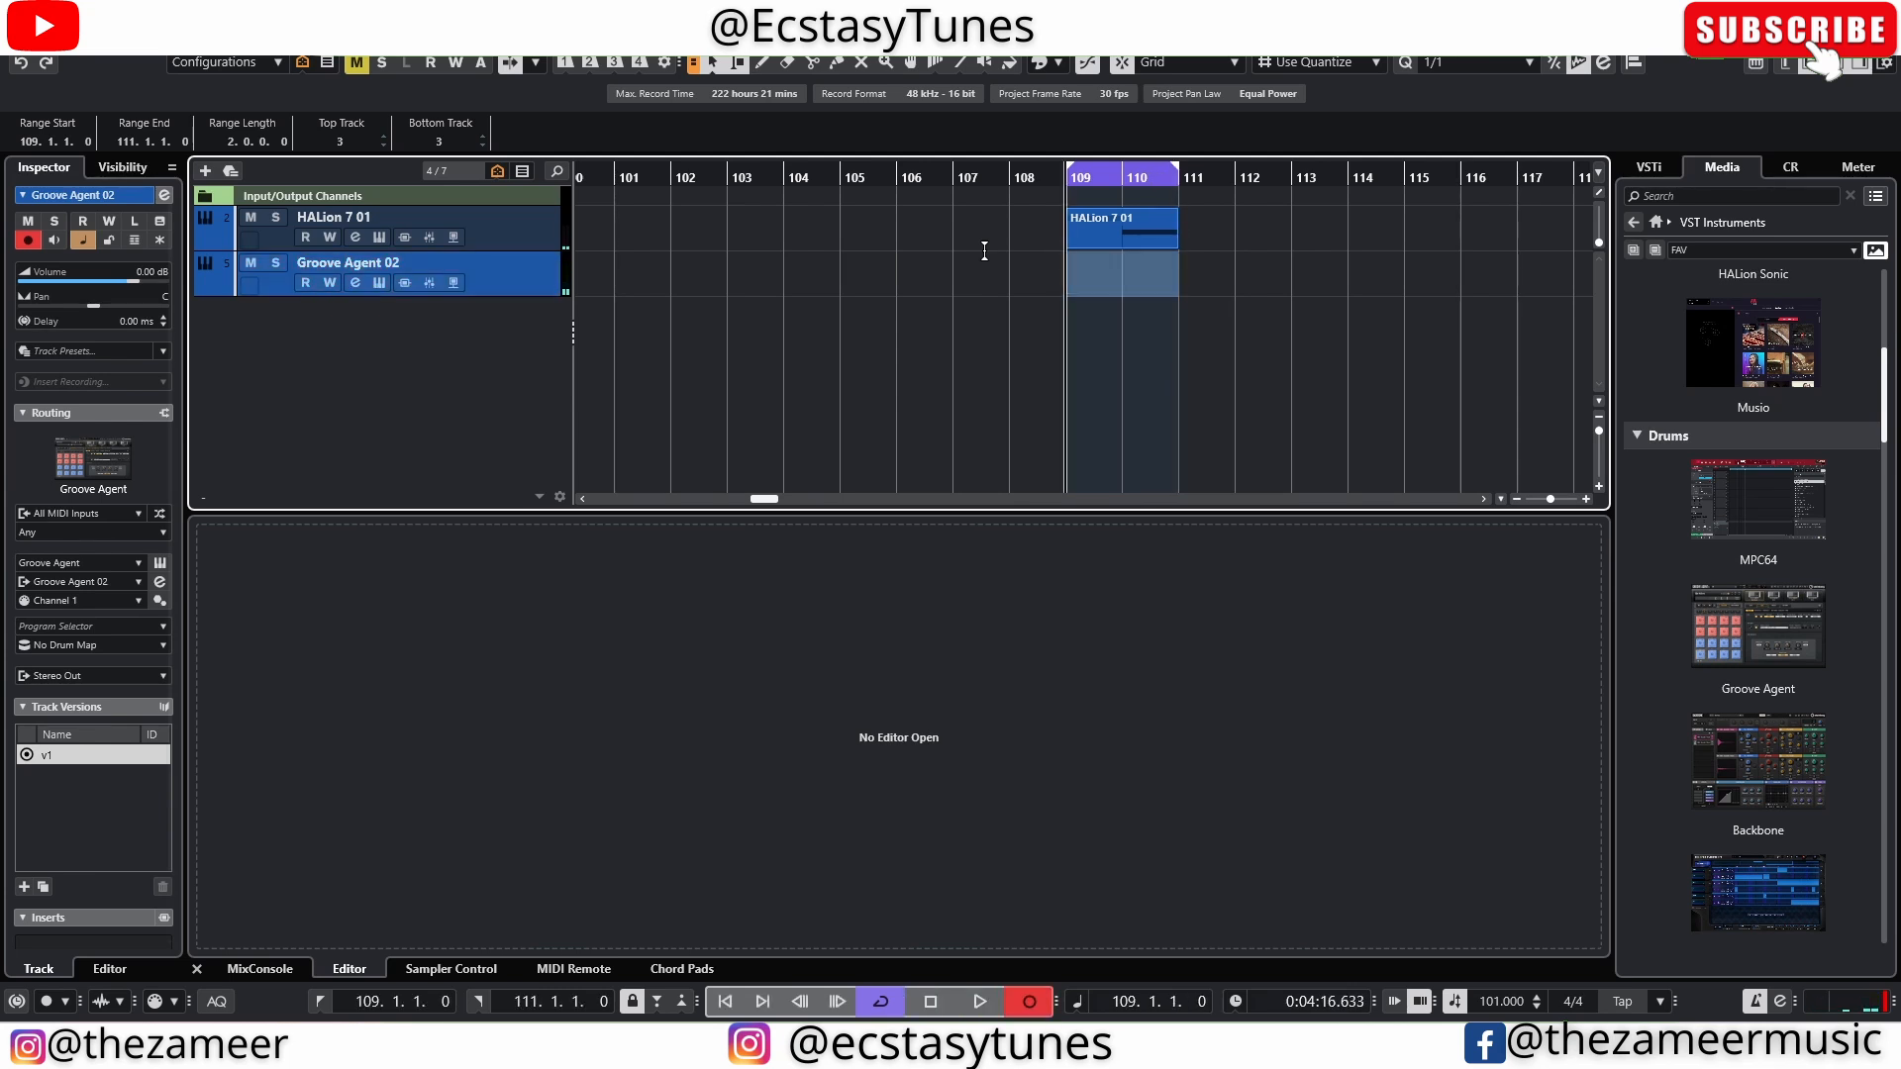
key("KP_Multiply")
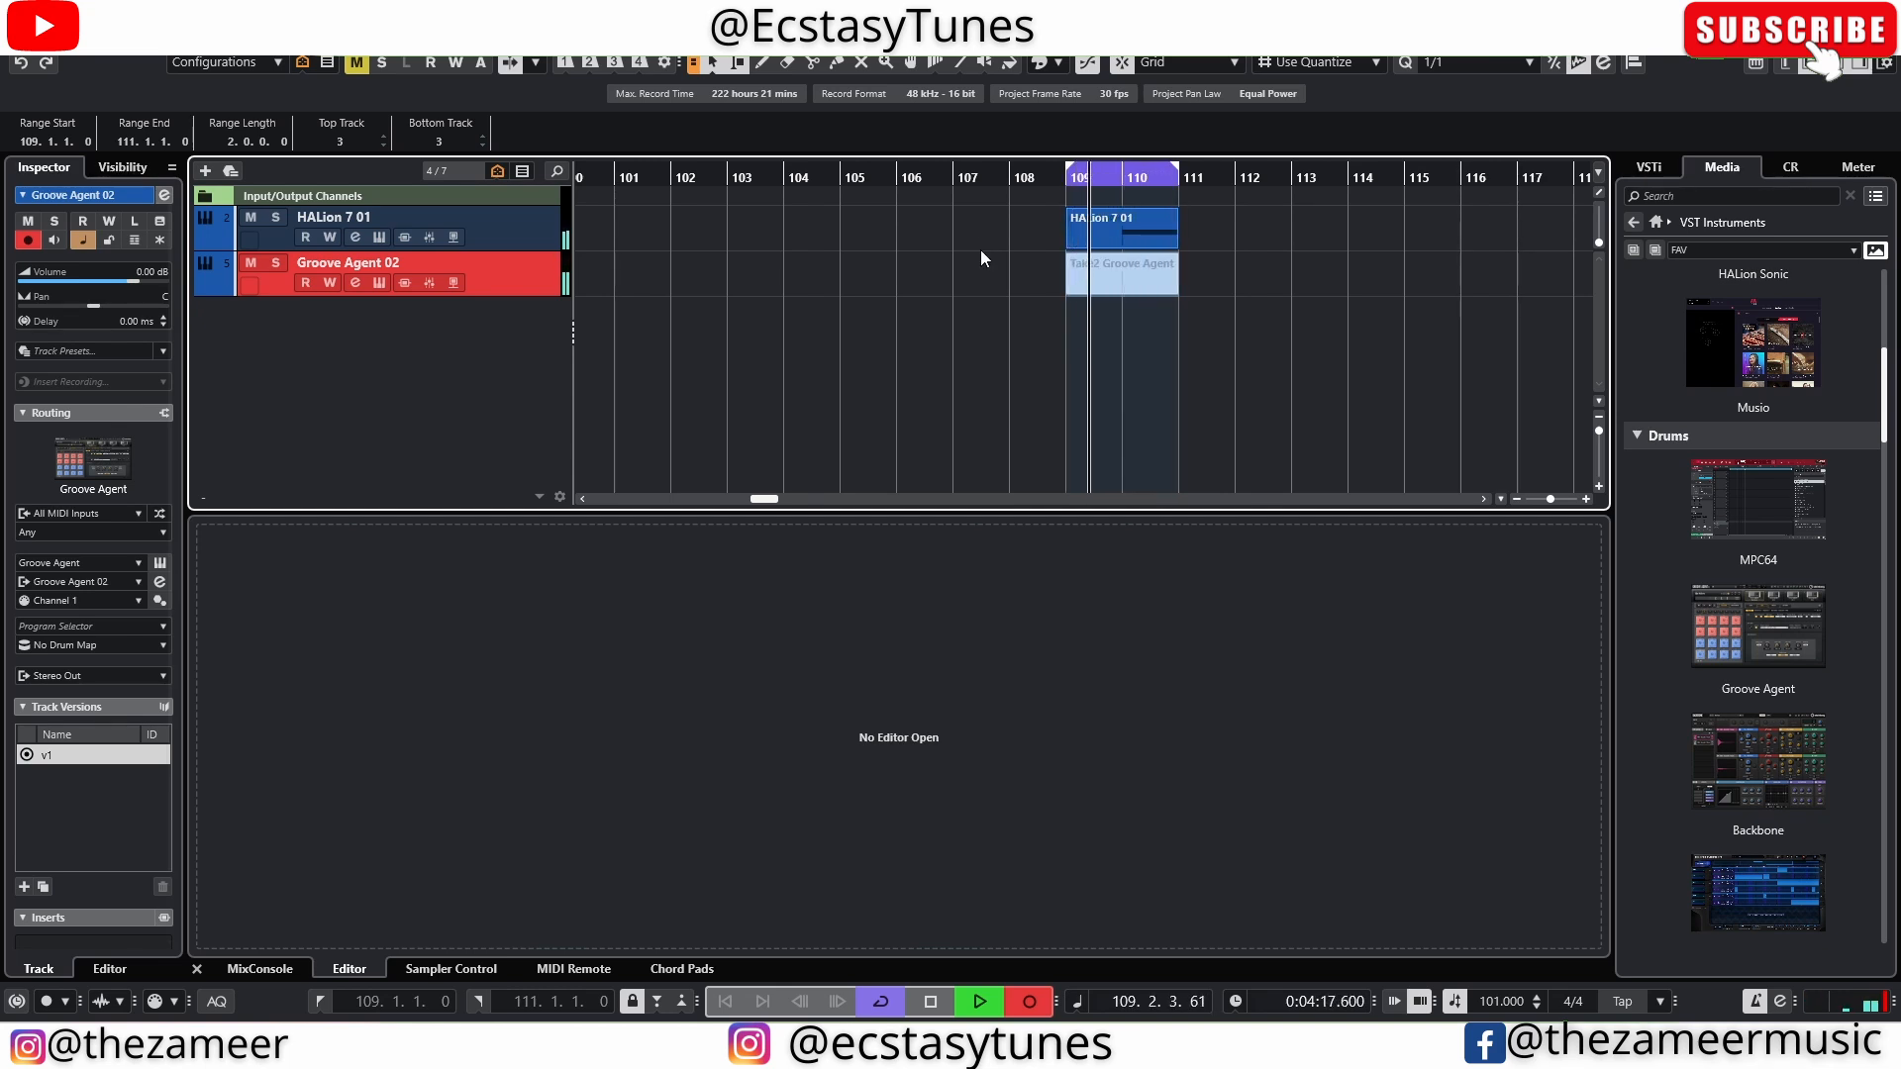
key("space")
key("space")
left_click(1204, 332)
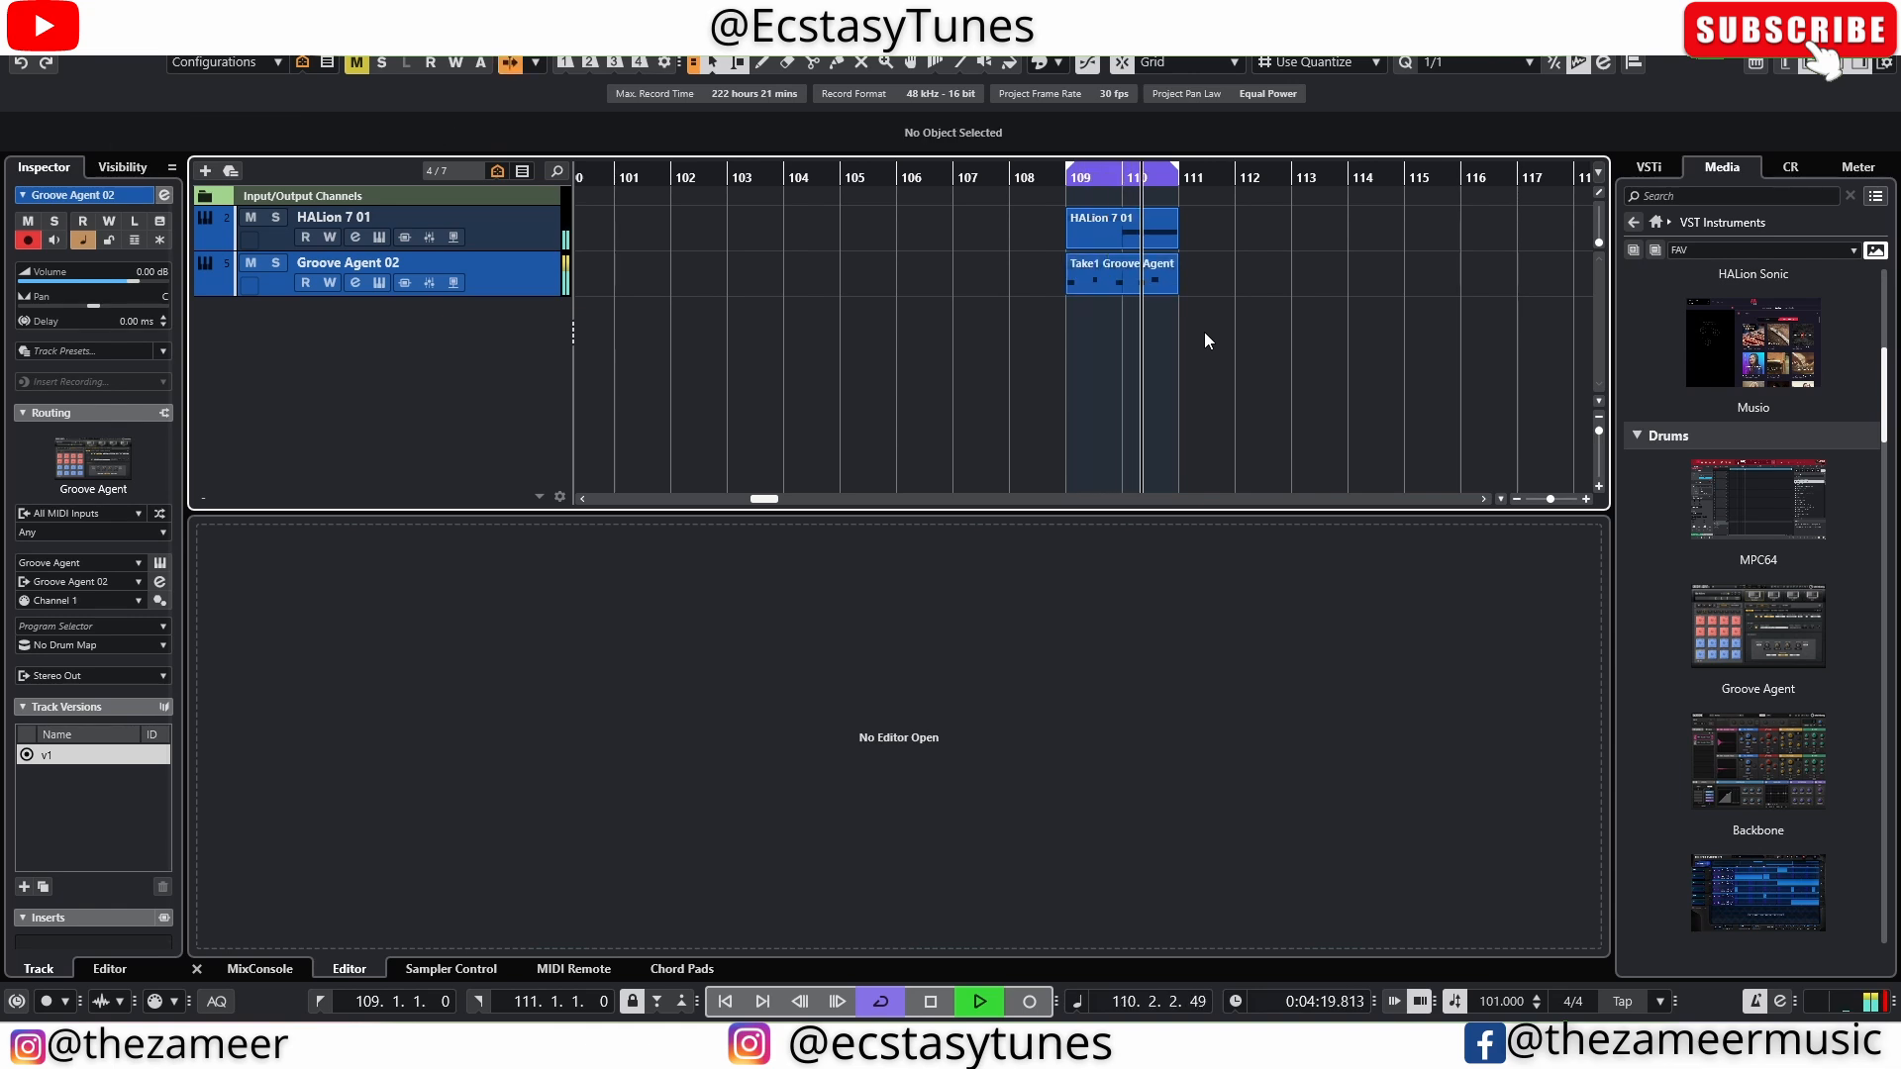
Open the Groove Agent 02 drum part in the Key Editor and quantize all its notes to 1/8
double_click(1128, 293)
left_click(1558, 544)
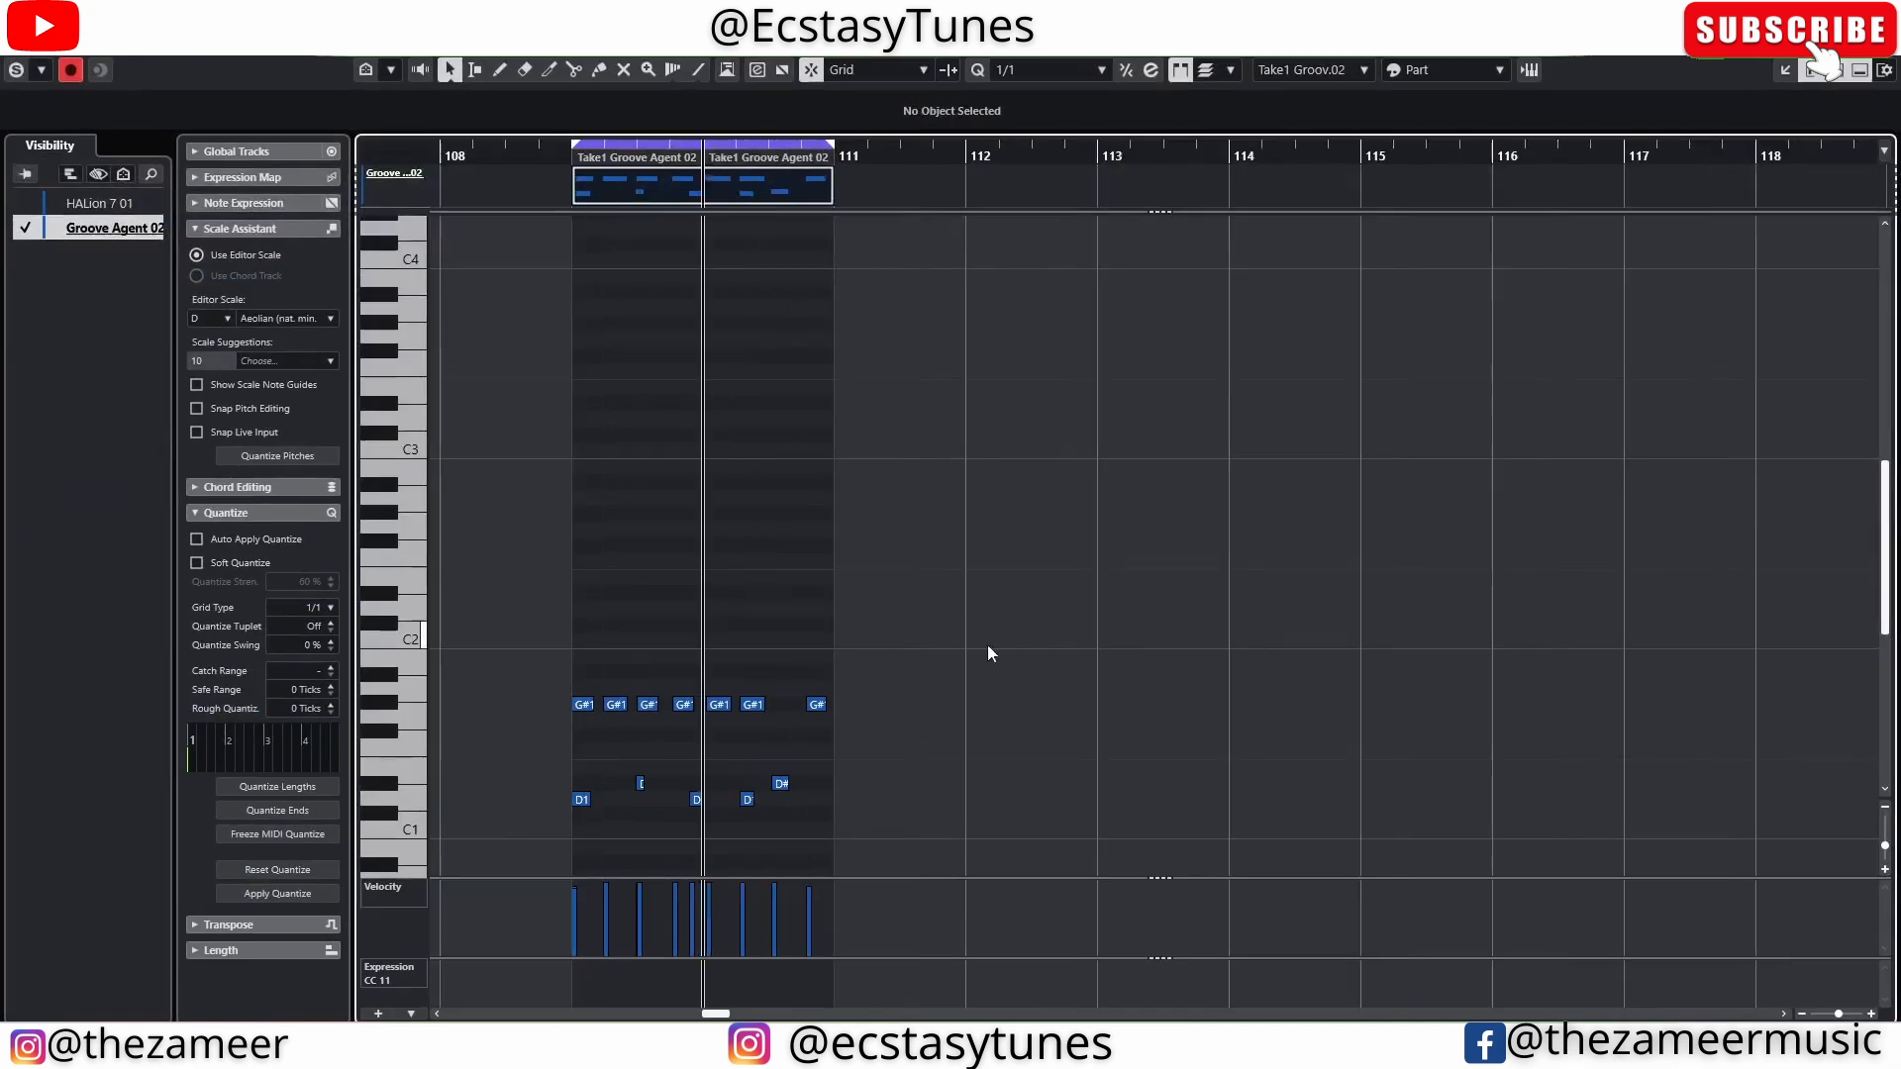
scroll(578, 651, "up", 3)
left_click(1026, 71)
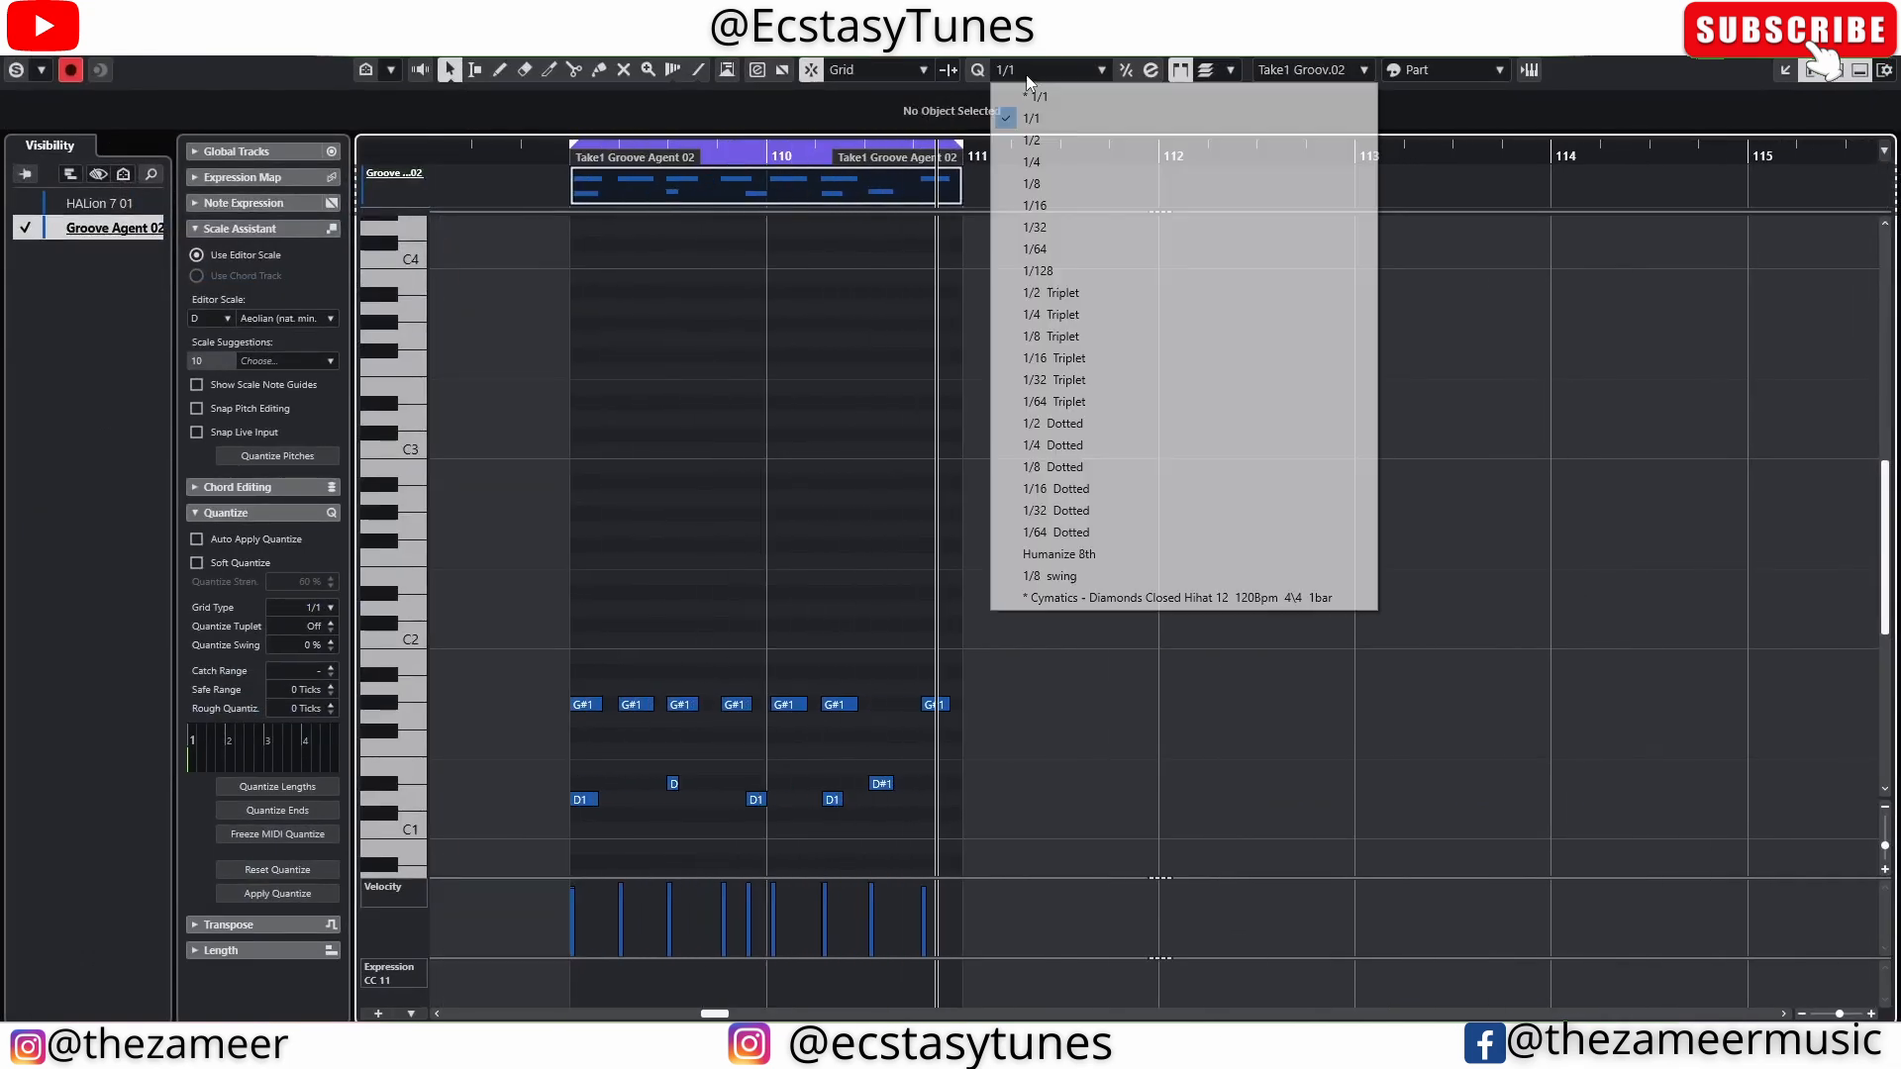
left_click(1031, 183)
left_click_drag(592, 608, 882, 769)
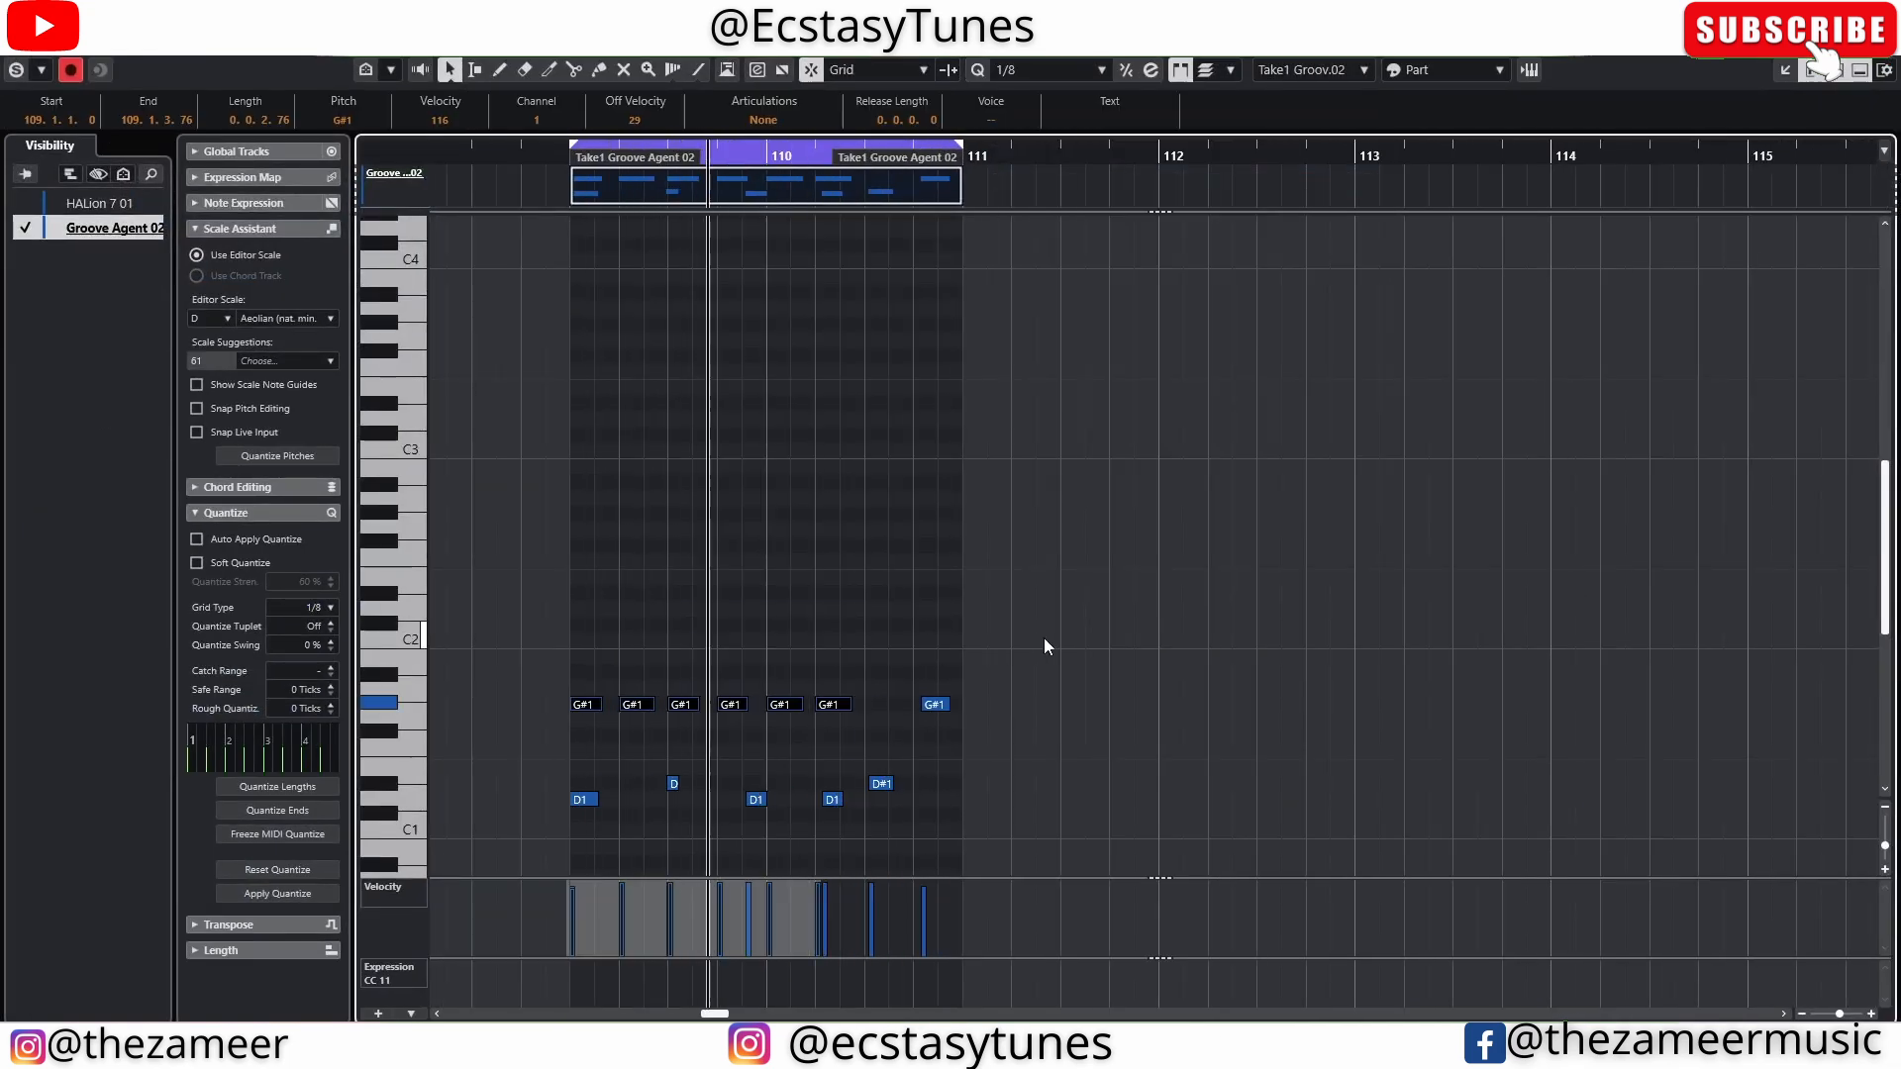
left_click_drag(1044, 639, 533, 824)
key("q")
Fill the gap in the G#1 row of bar 110 with a note and close the editor
scroll(789, 577, "down", 2)
left_click(780, 697)
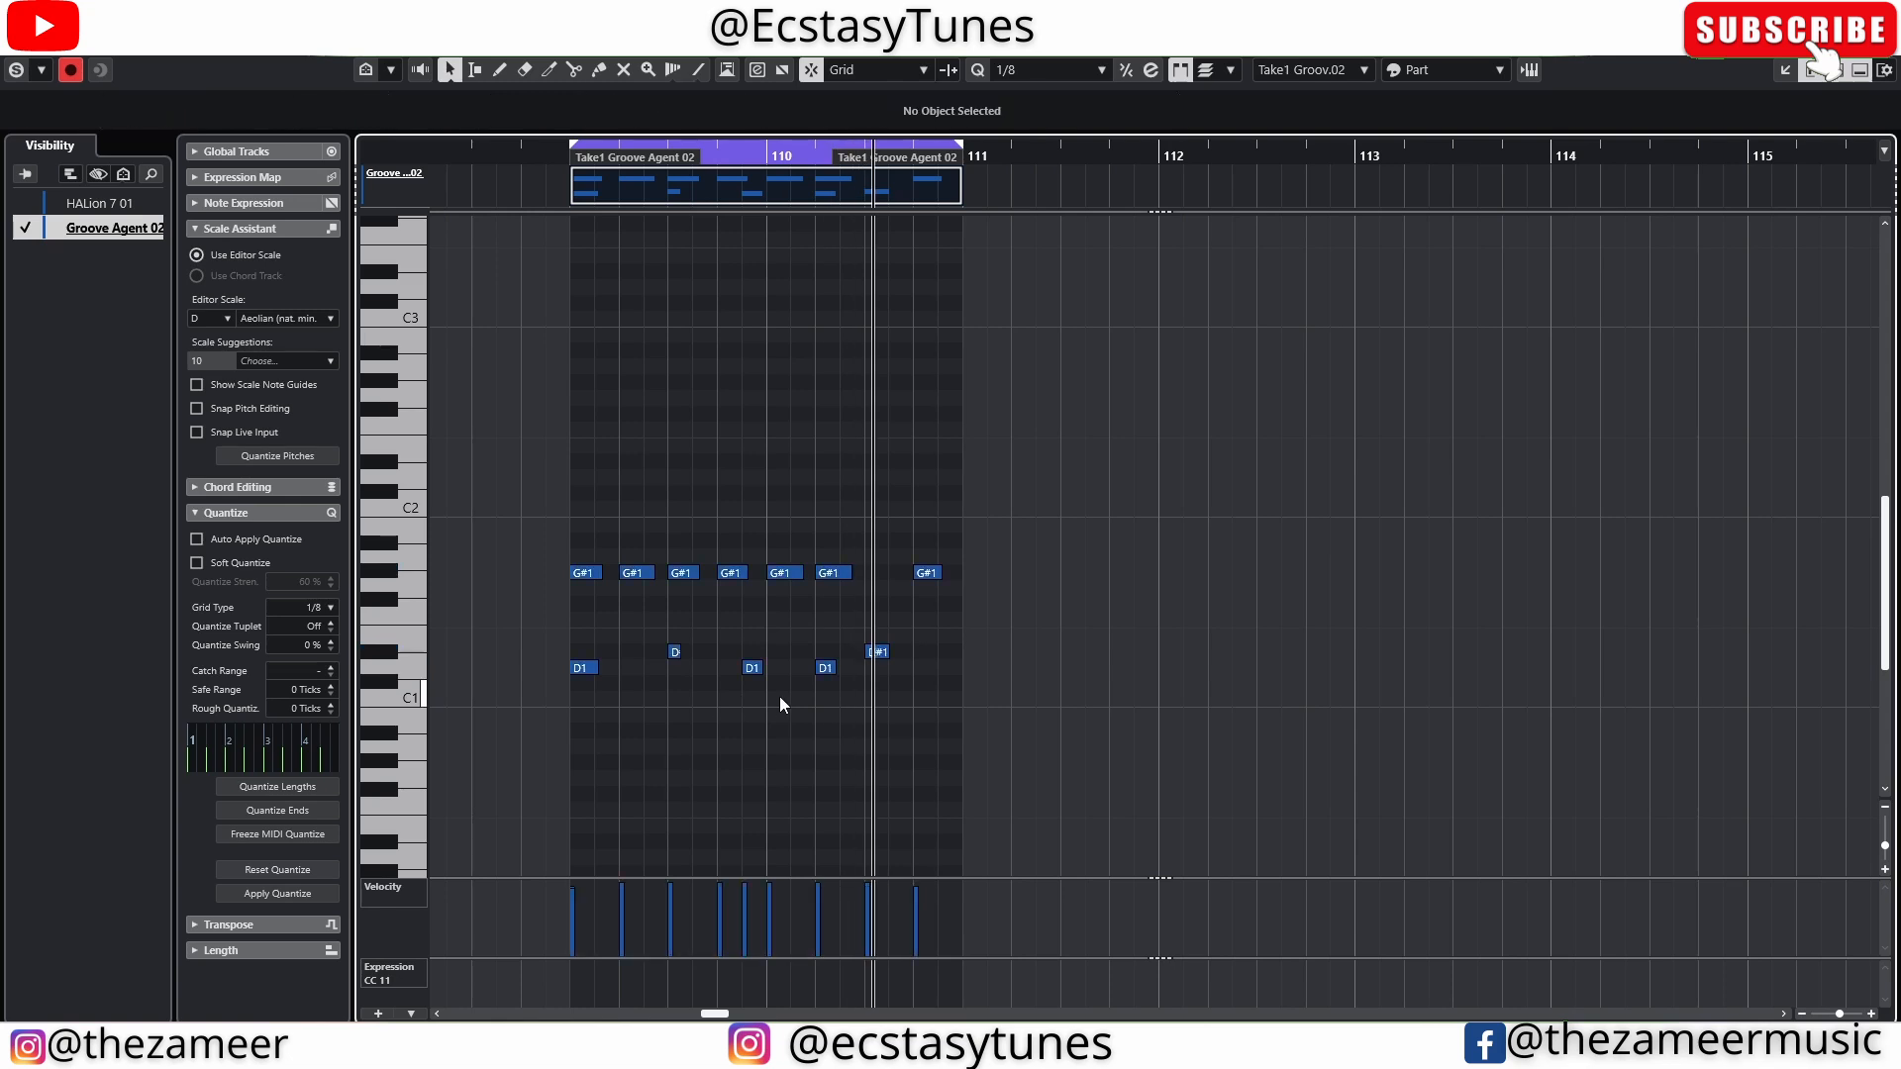
left_click(875, 579, "alt")
left_click(936, 537)
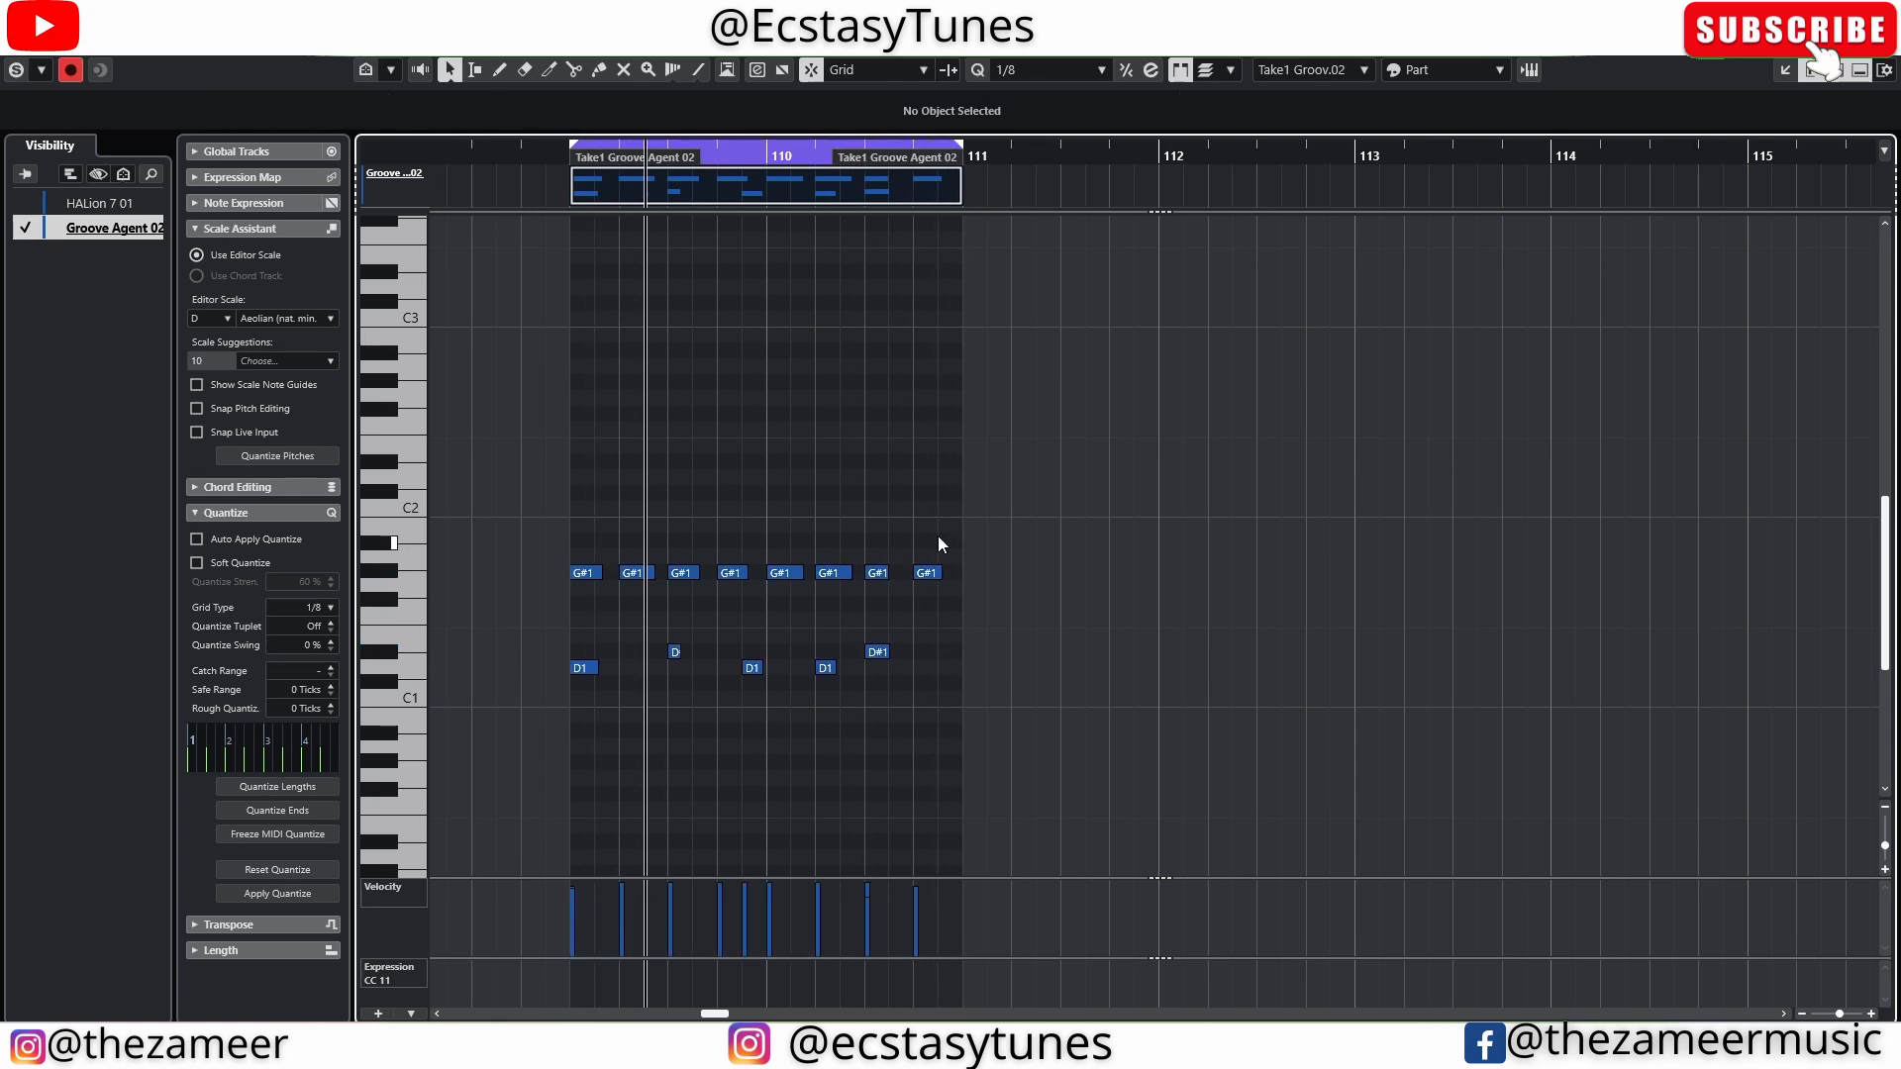
left_click_drag(1006, 514, 394, 780)
key("Return")
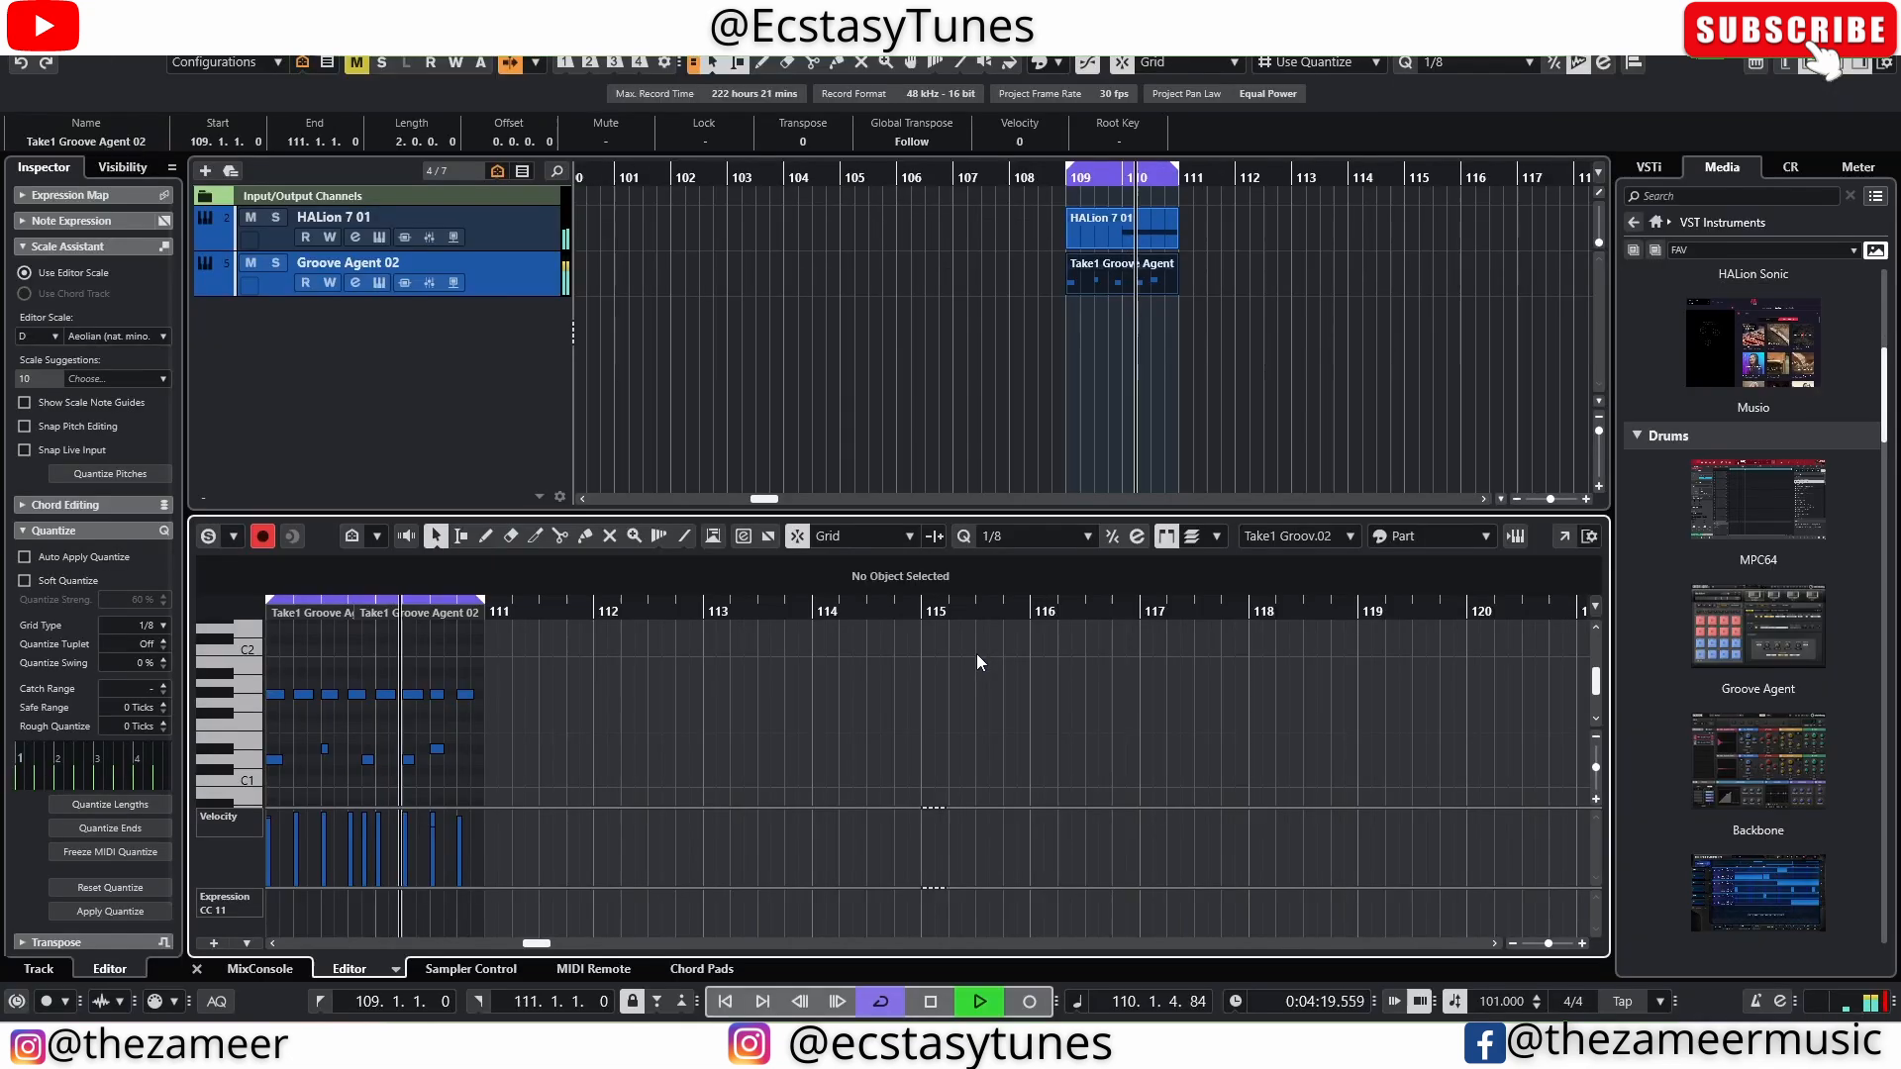
key("Return")
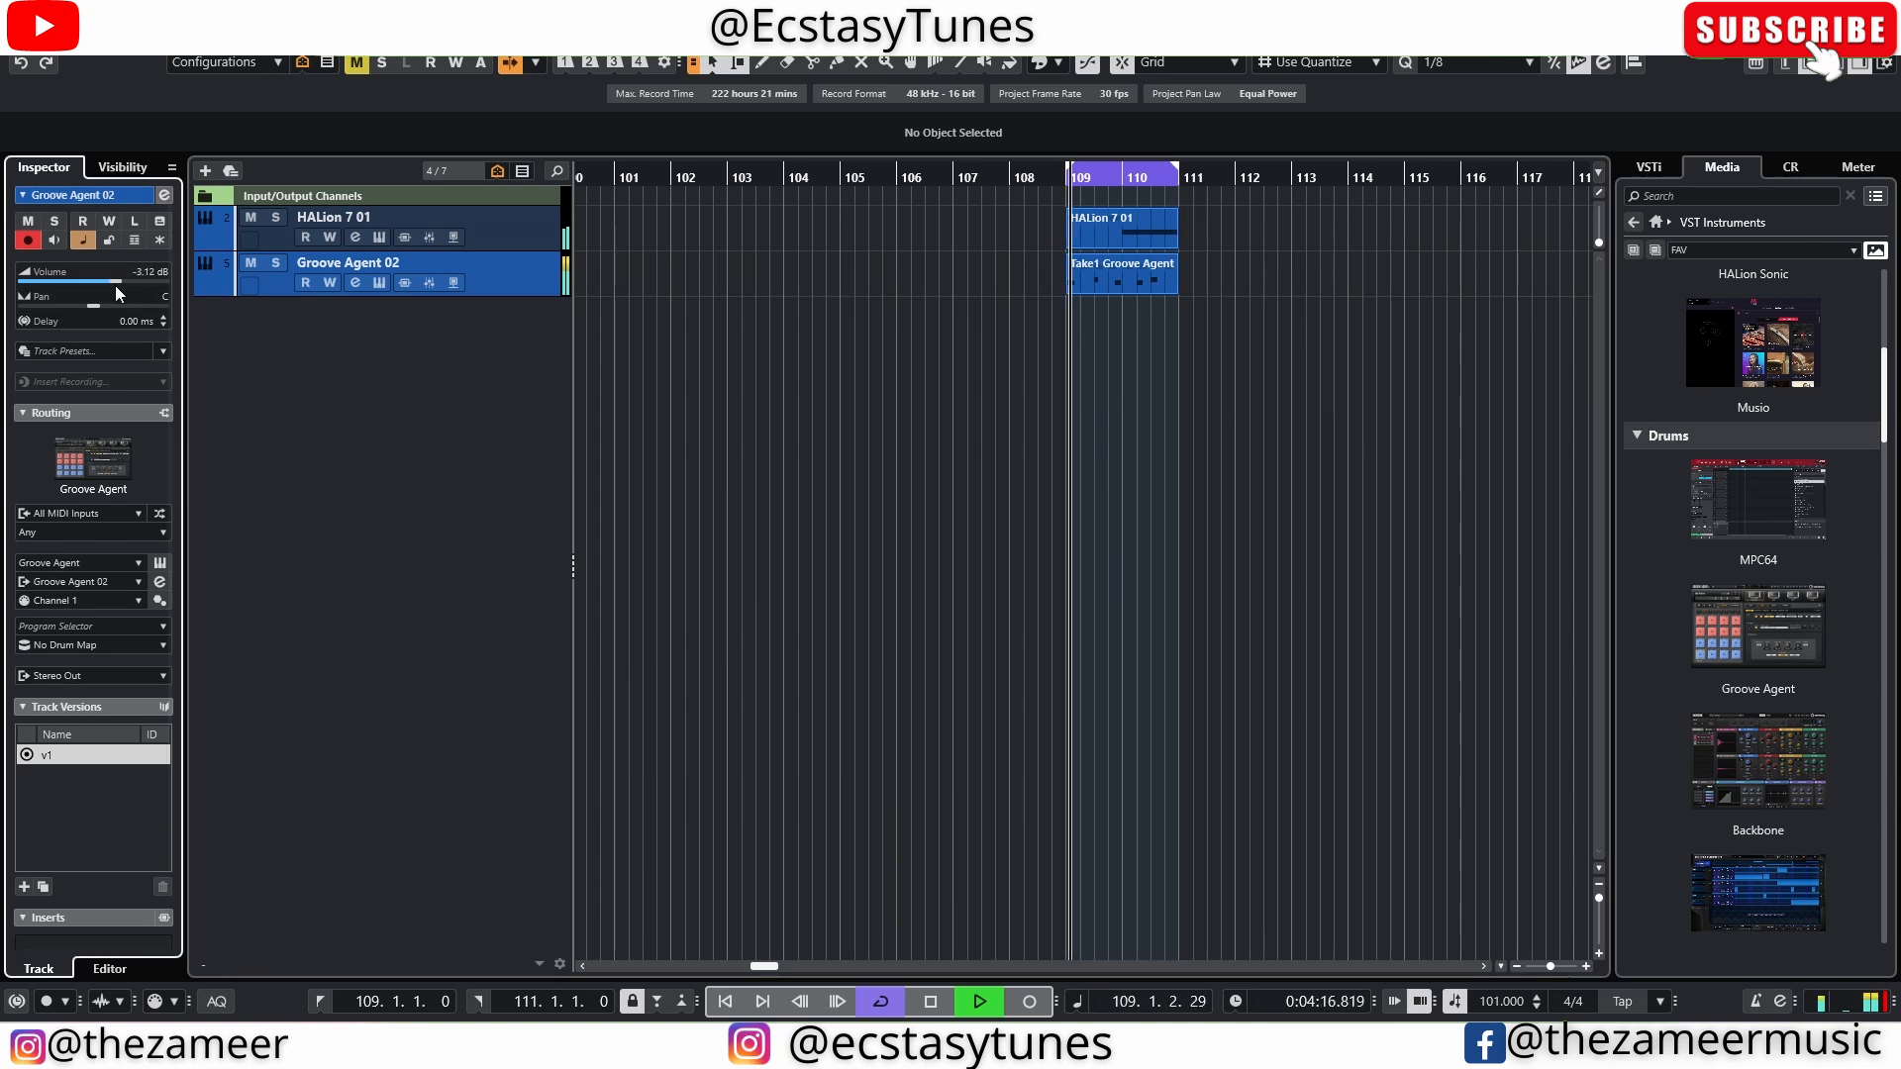
Lower the Groove Agent 02 track volume to -4.67 dB and stop playback
left_click_drag(115, 285, 109, 285)
left_click(1320, 360)
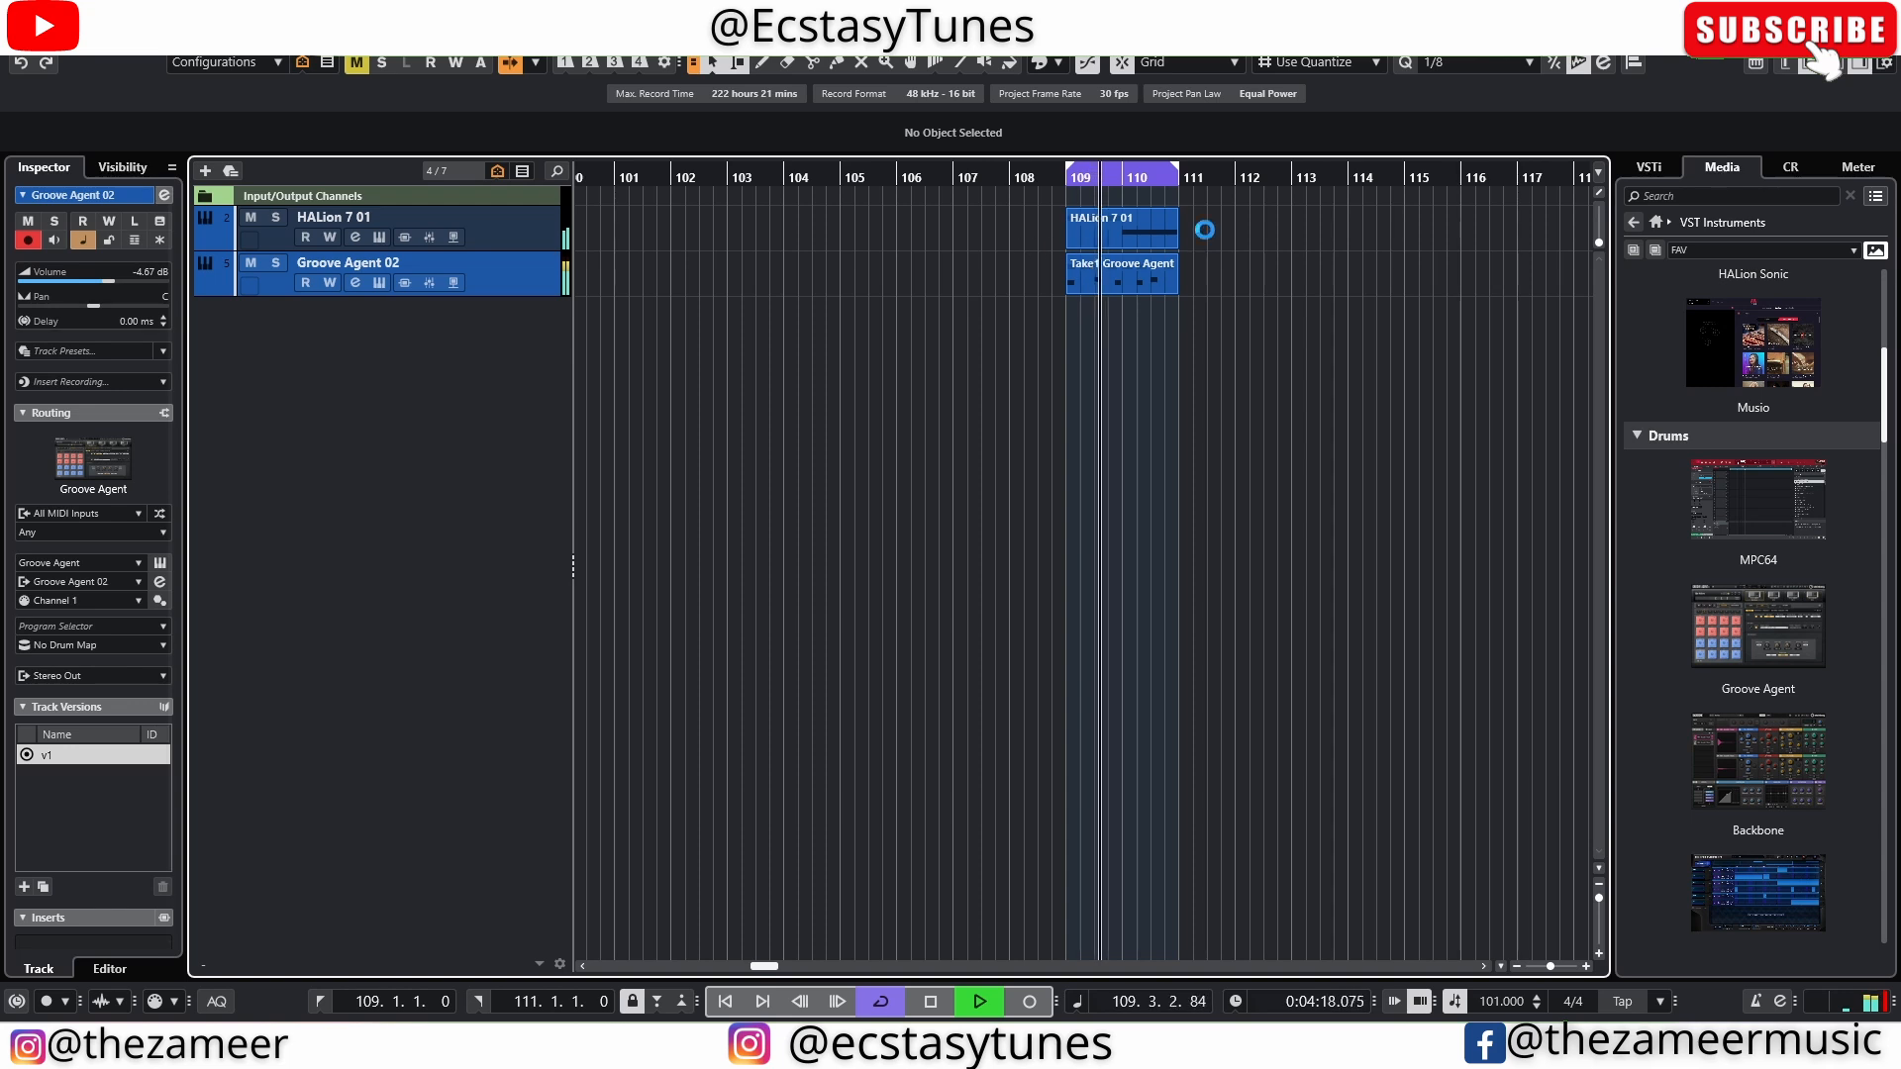
key("space")
Show the Kontakt 01 track in the project and run the loop while playing a part on it
left_click(406, 246)
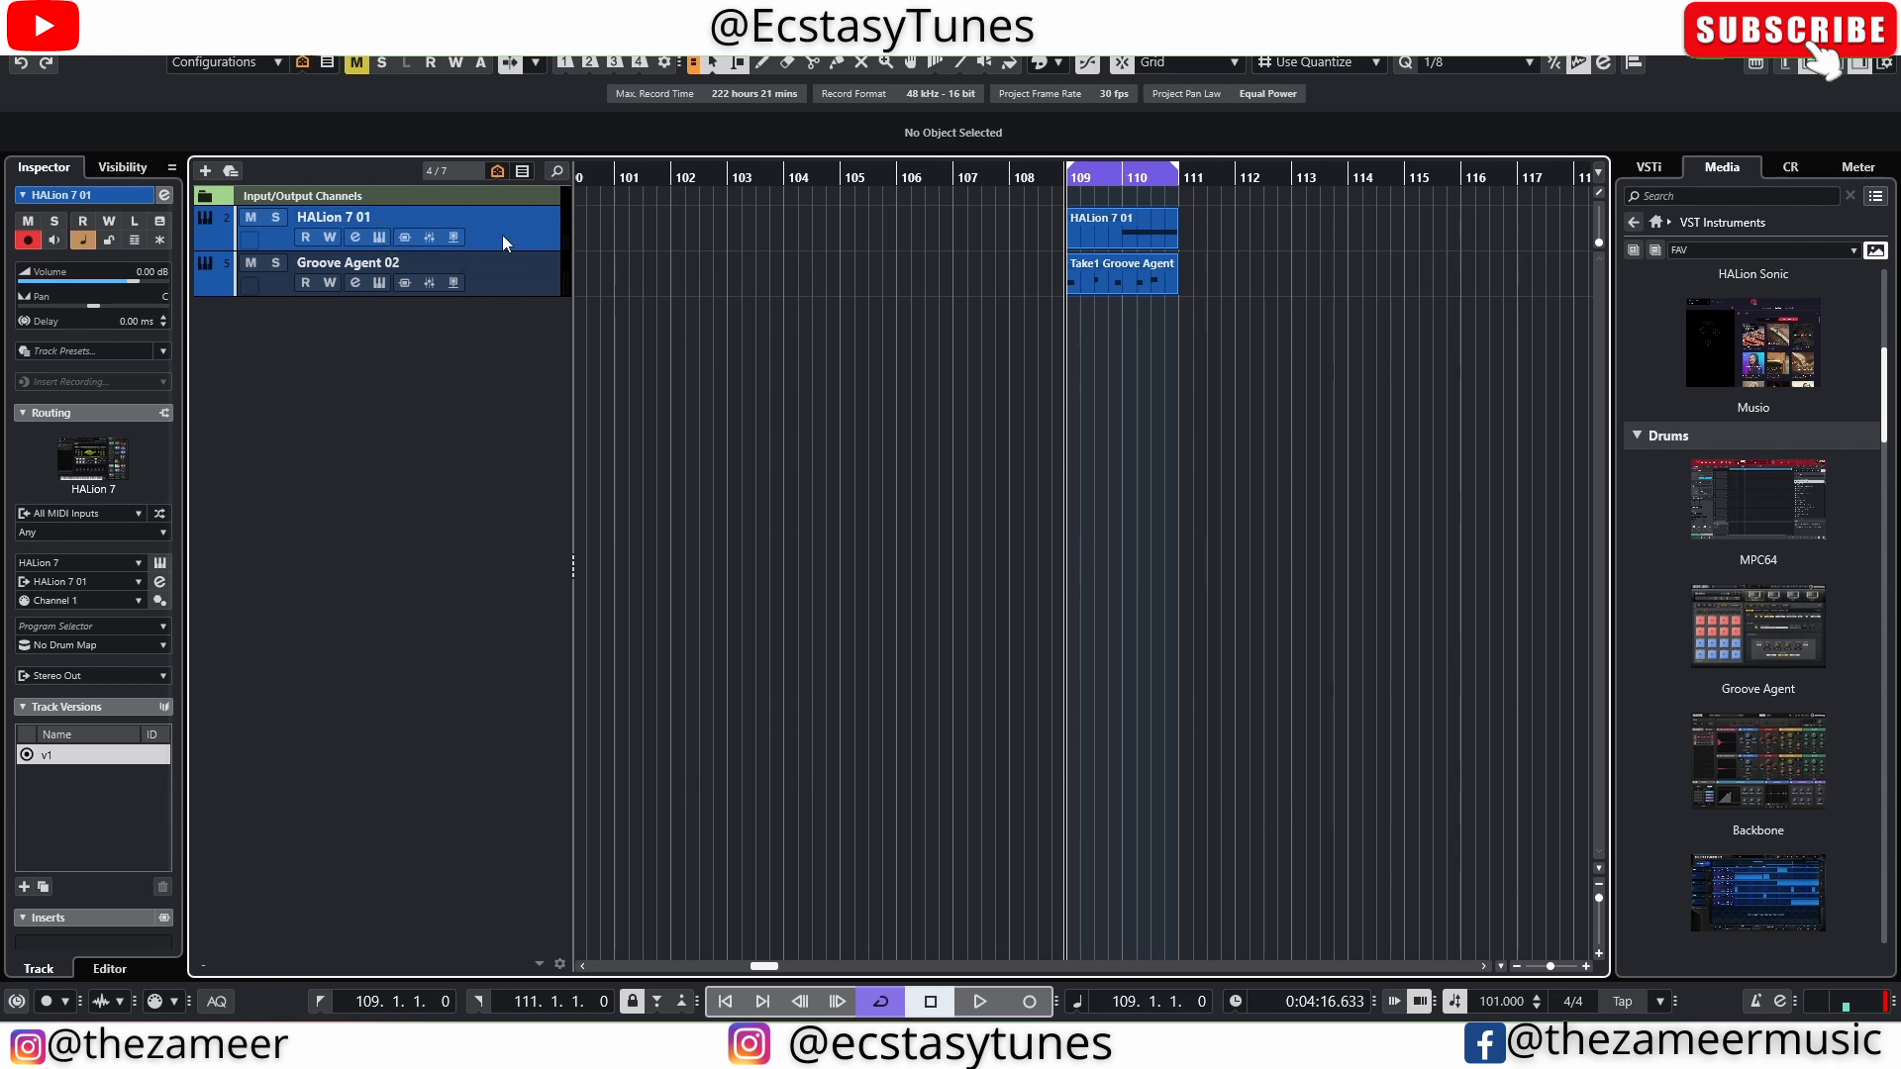
left_click(123, 168)
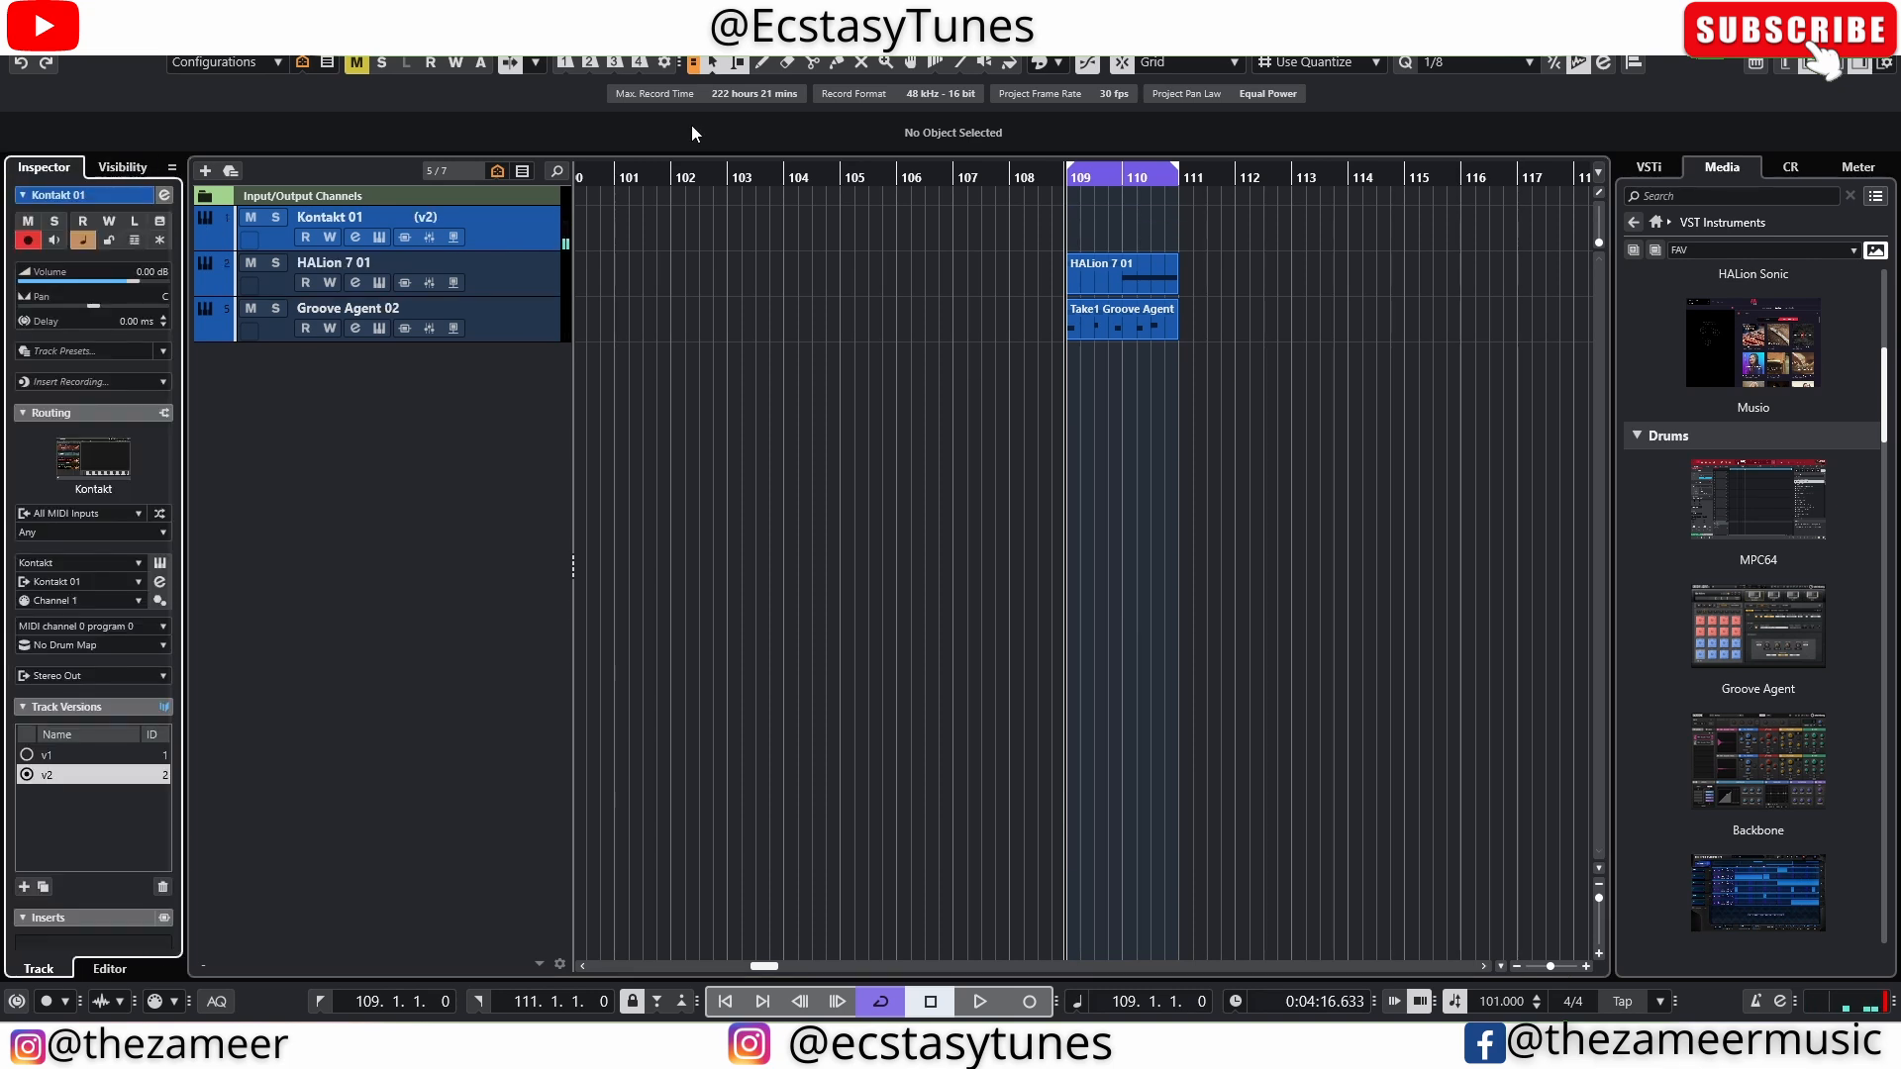
key("space")
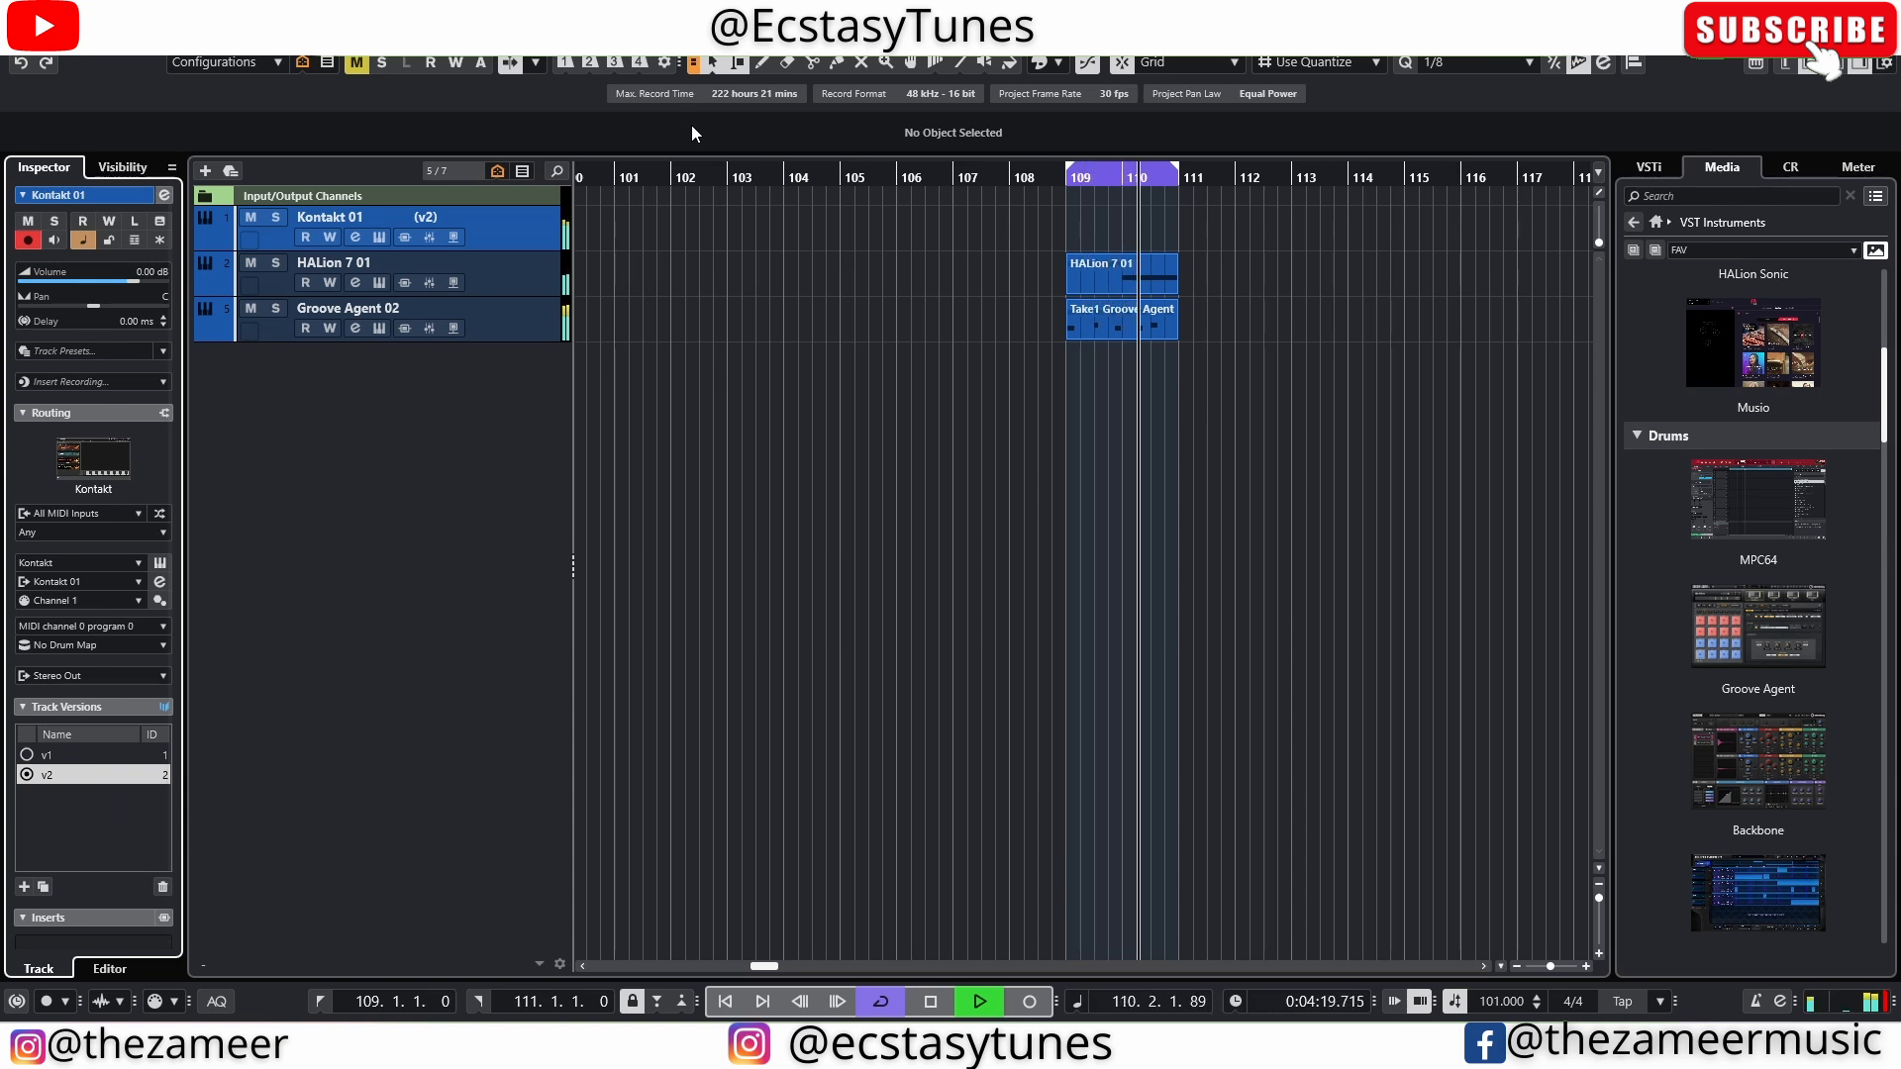
key("space")
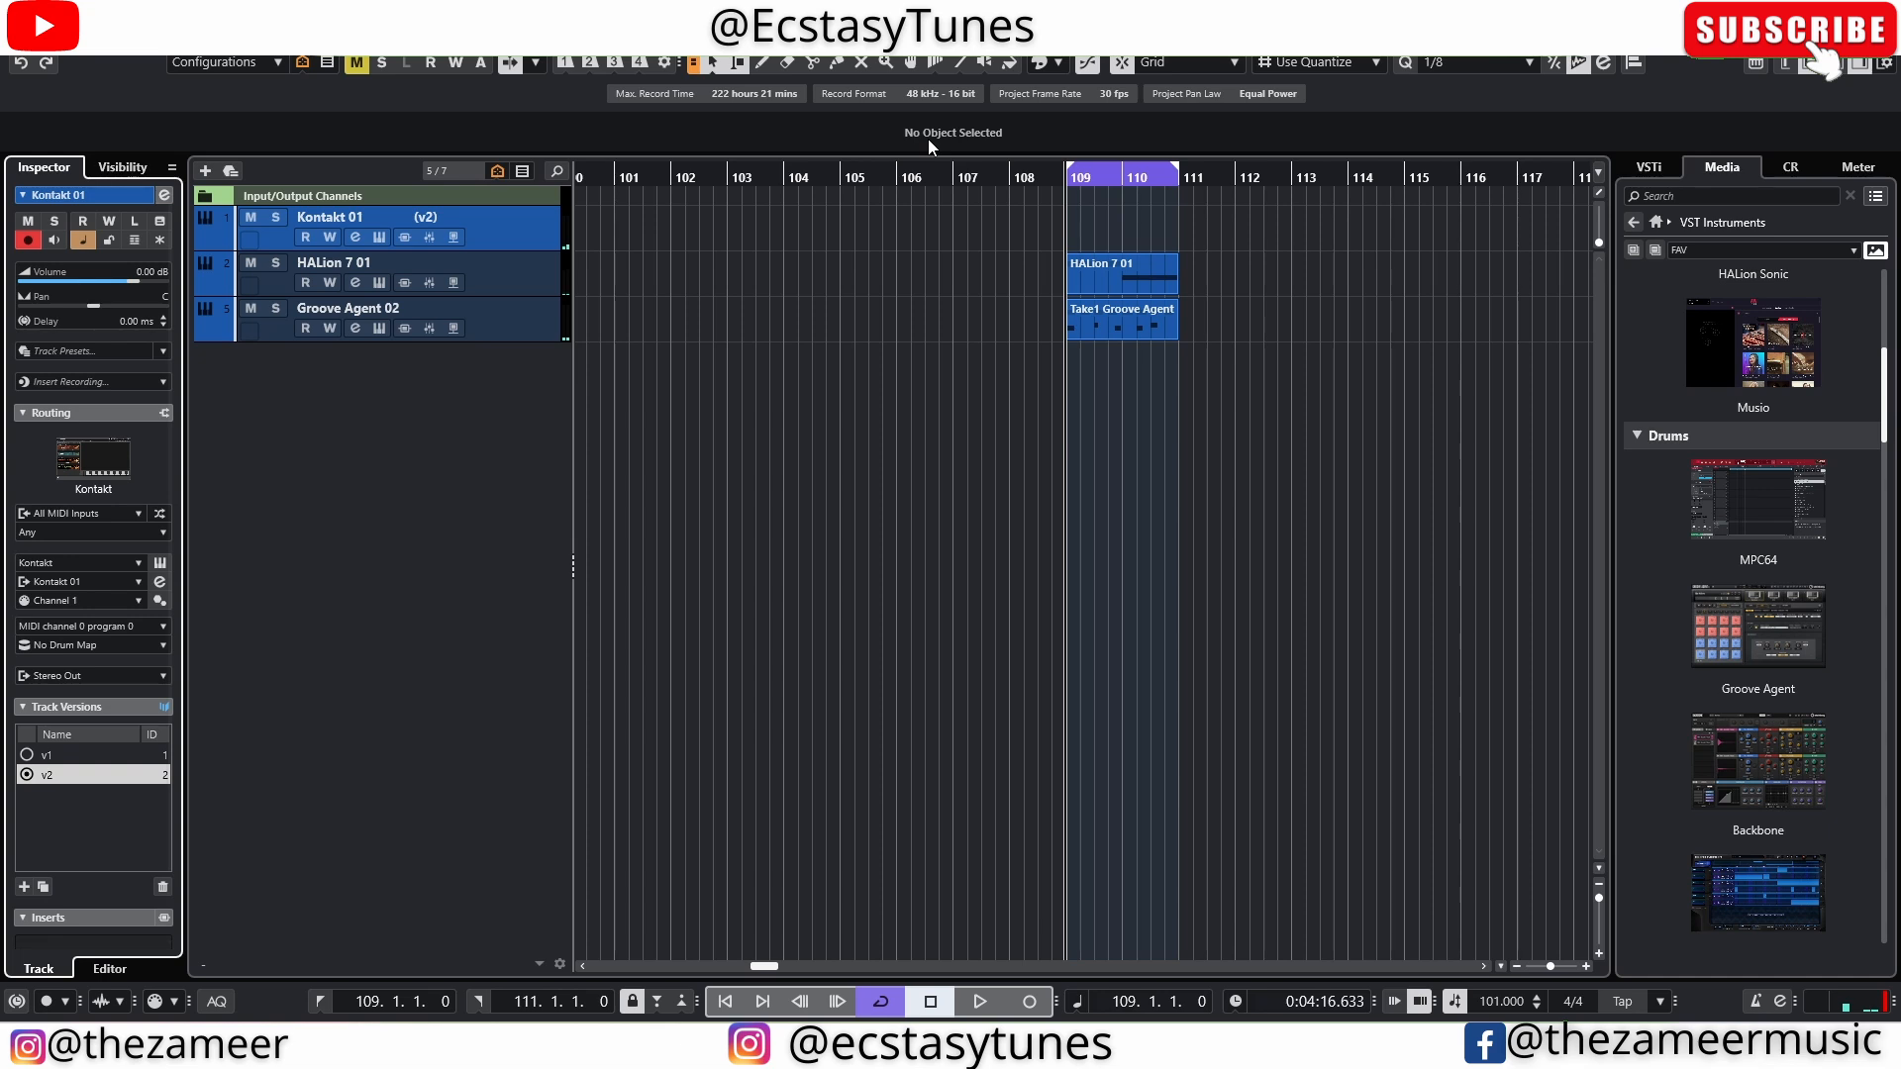
Insert the retrospective Kontakt 01 take as a cycle recording and audition the loop with track mutes
left_click(81, 382)
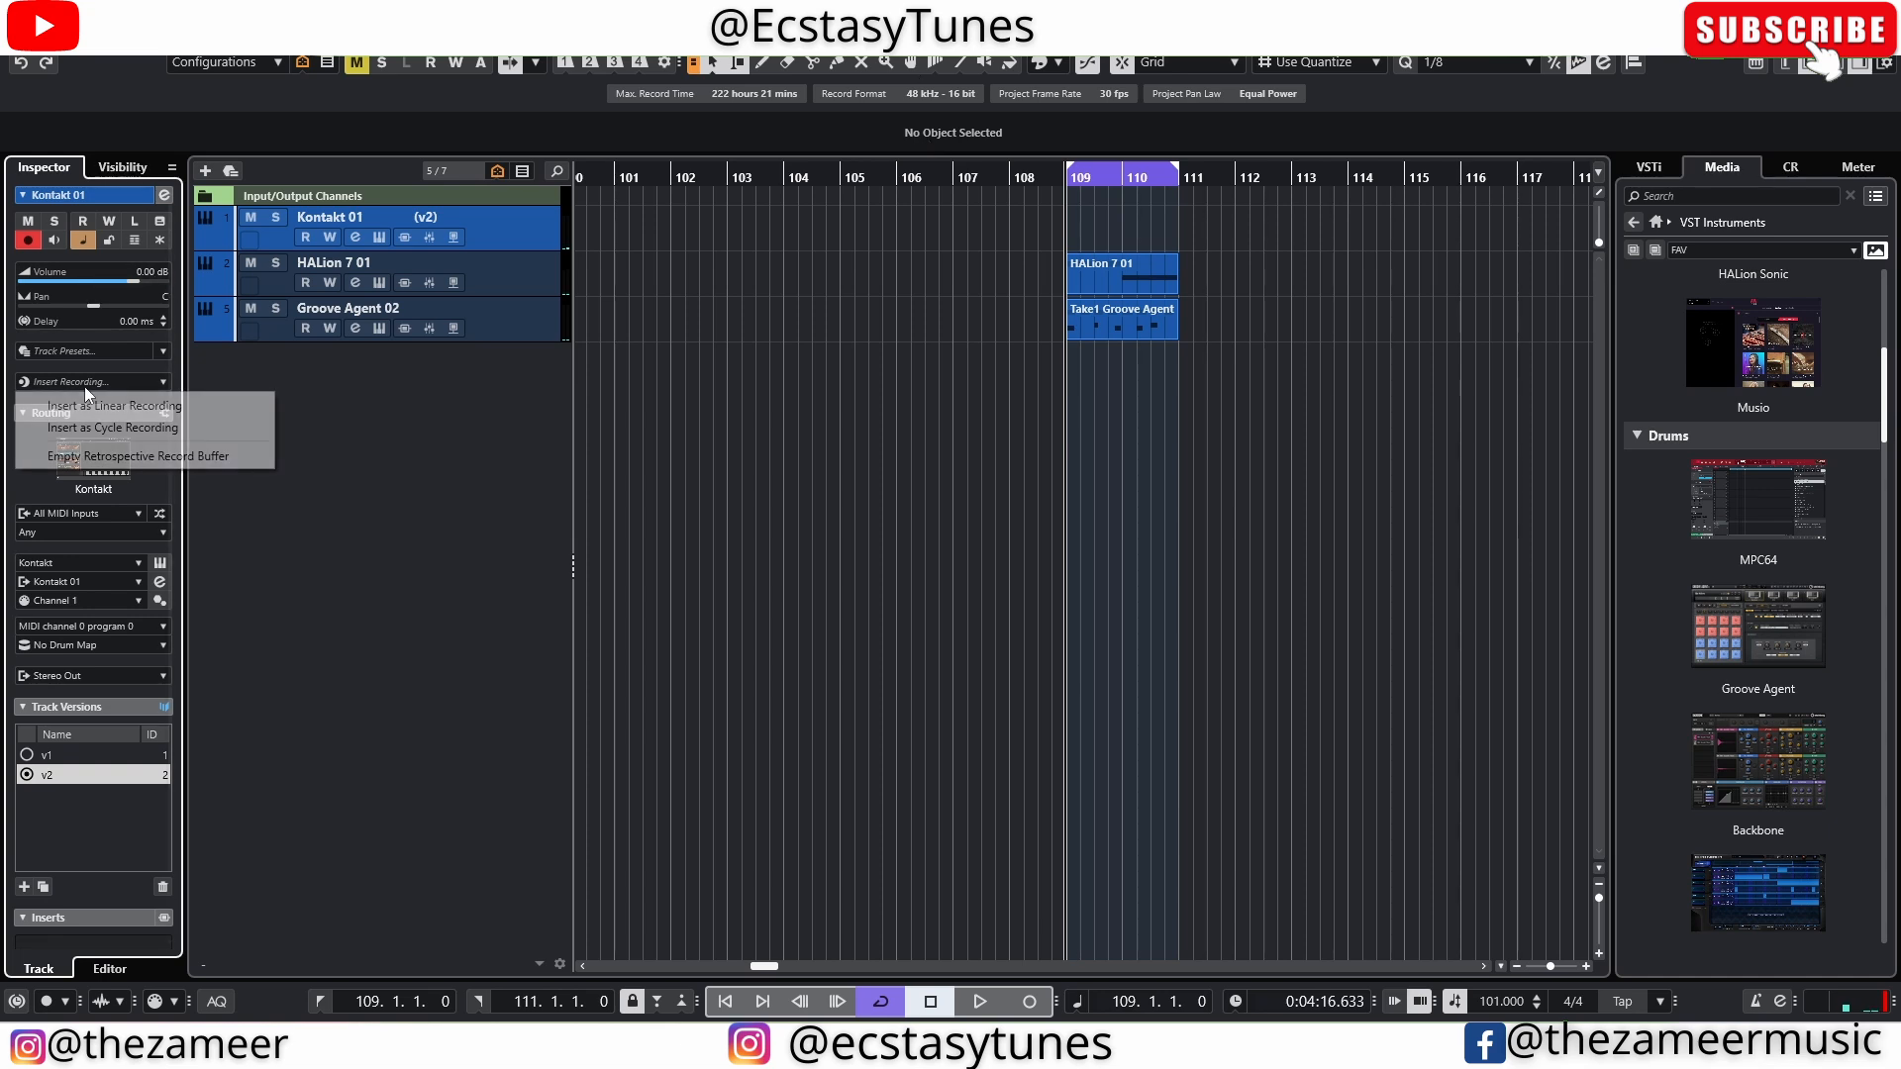
left_click(107, 431)
key("space")
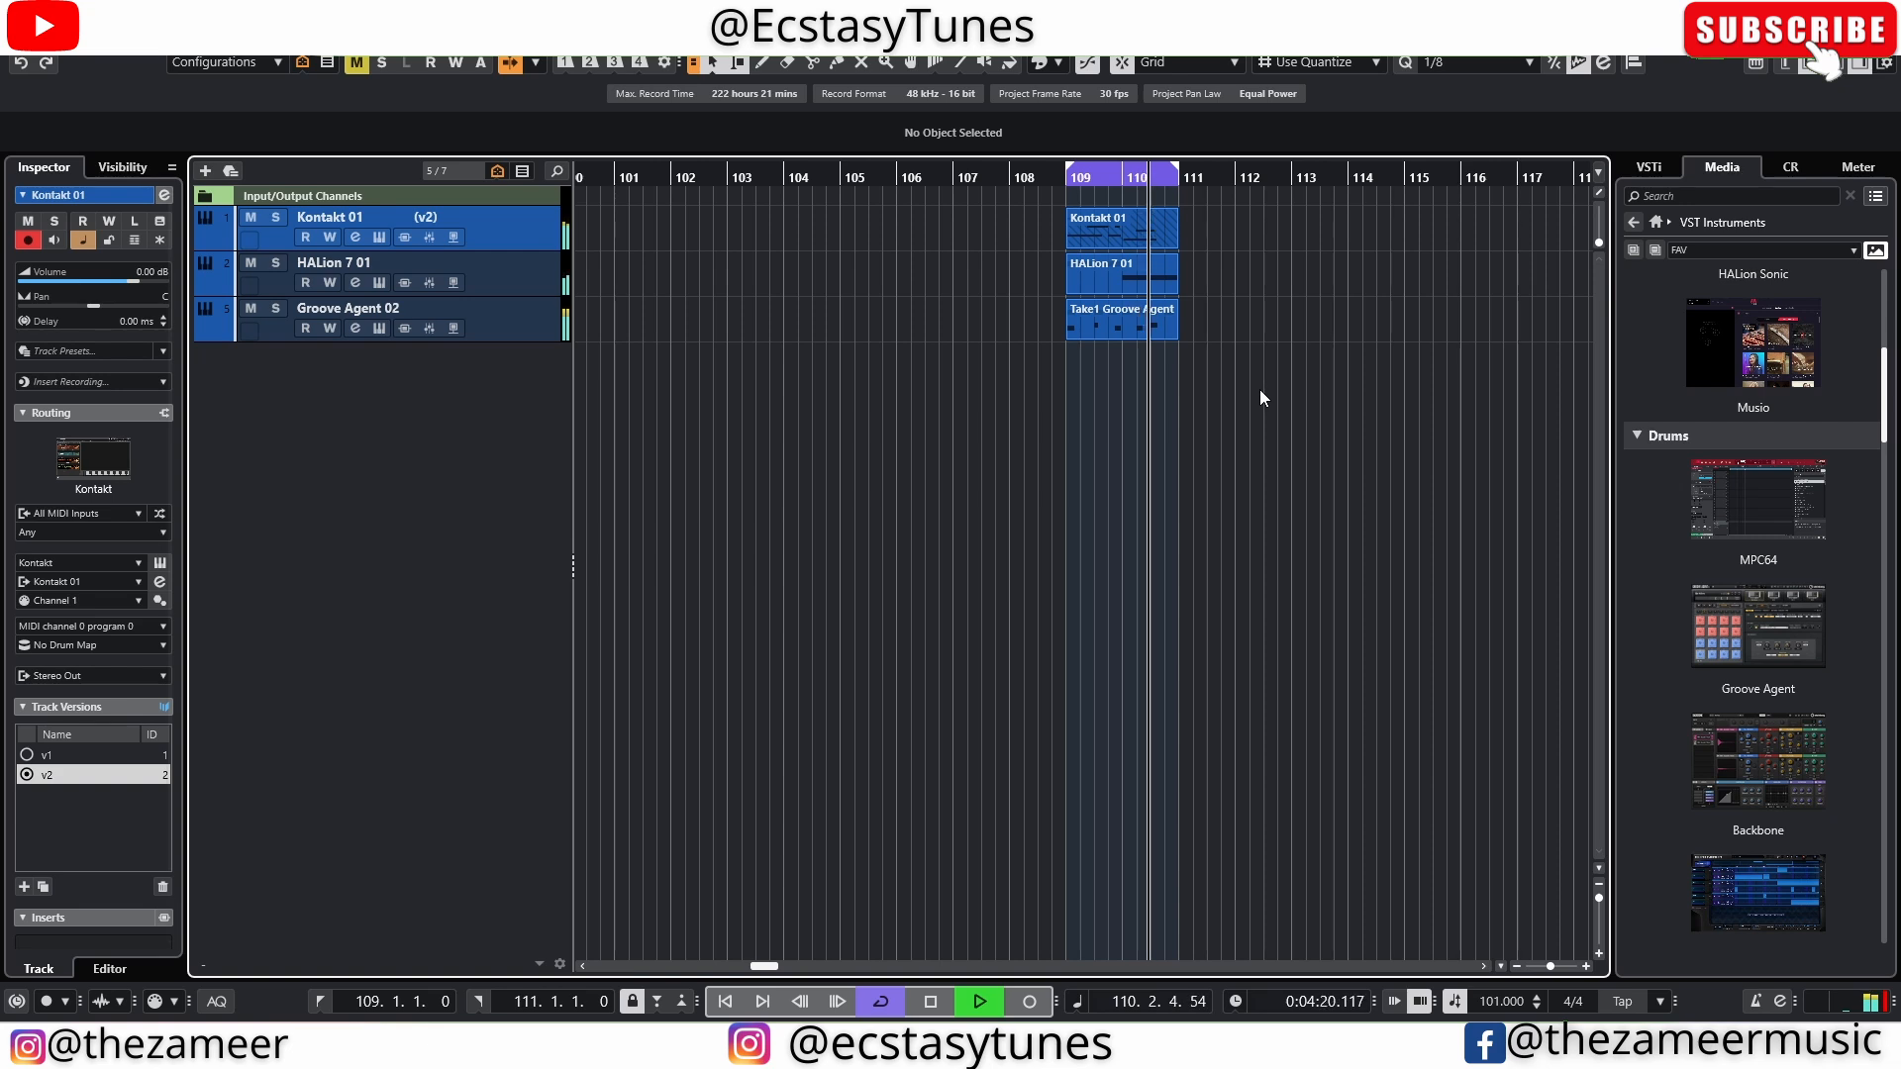
left_click(252, 309)
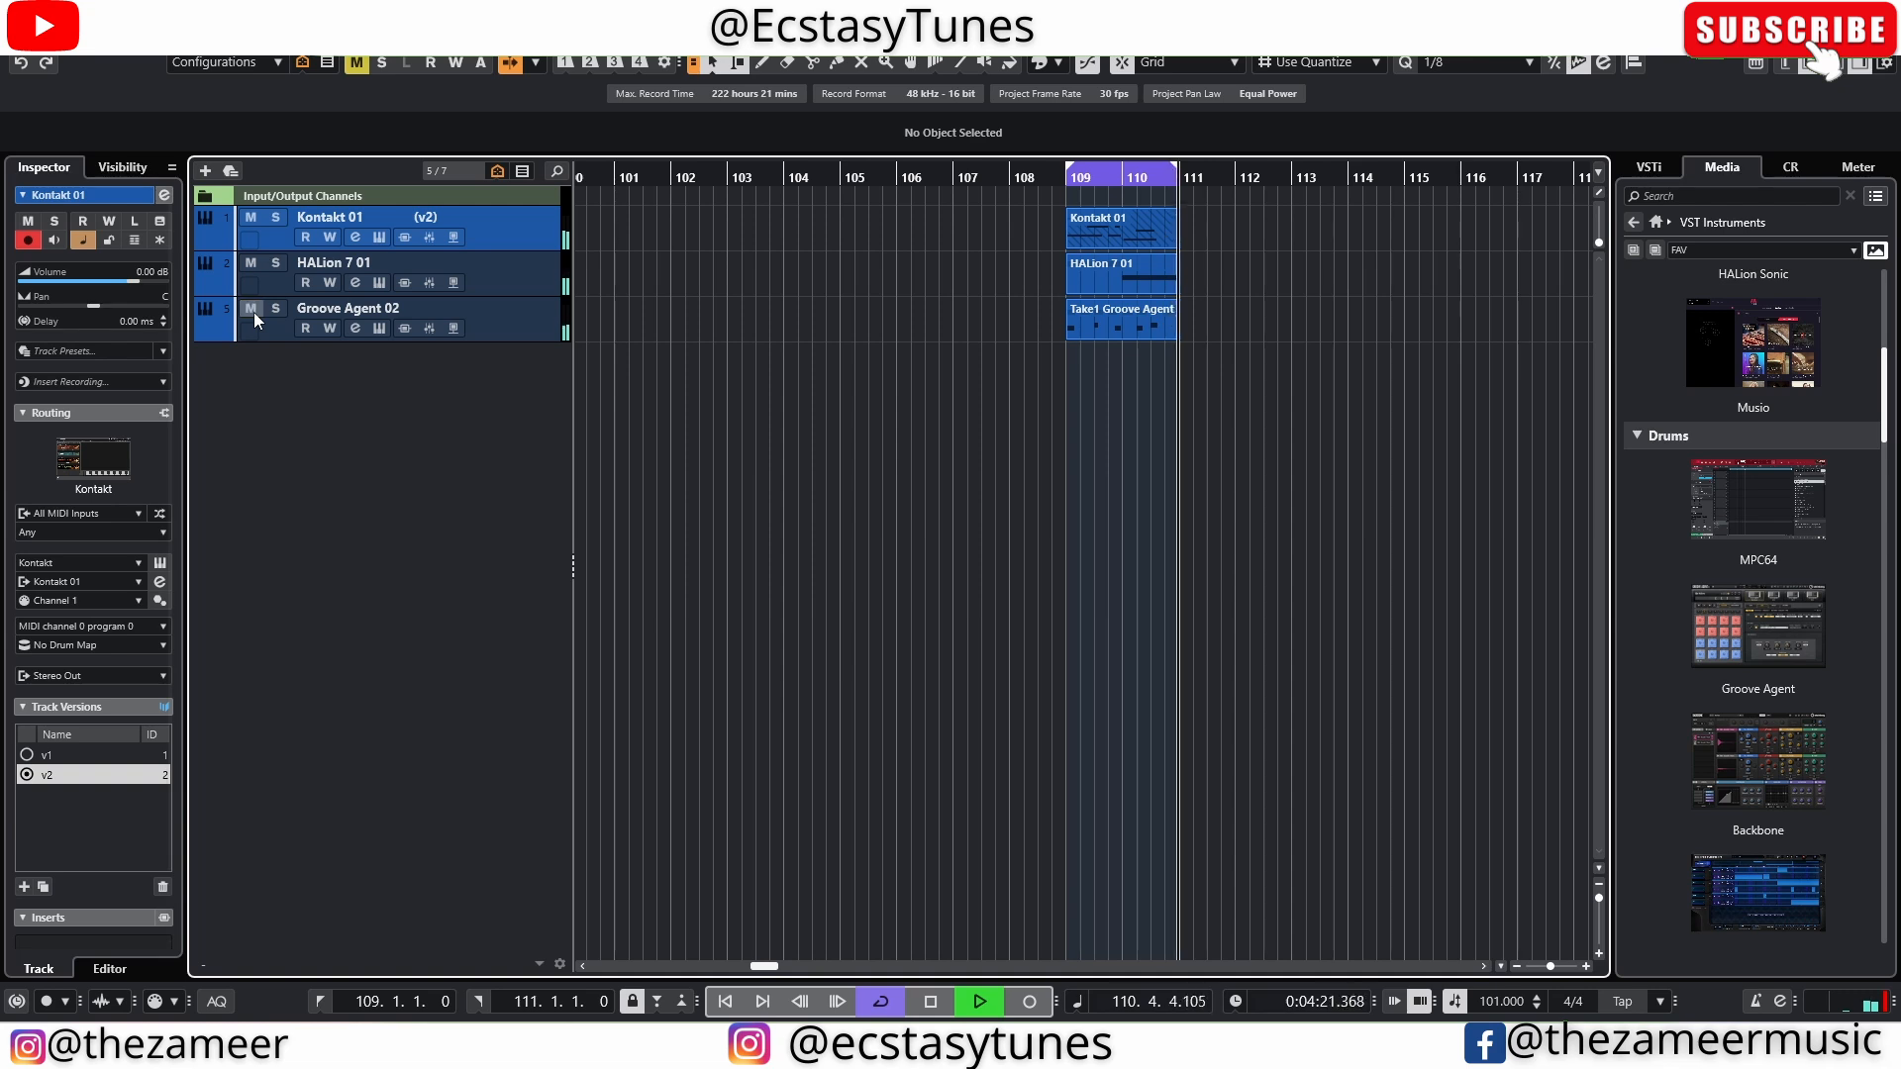
left_click(252, 309)
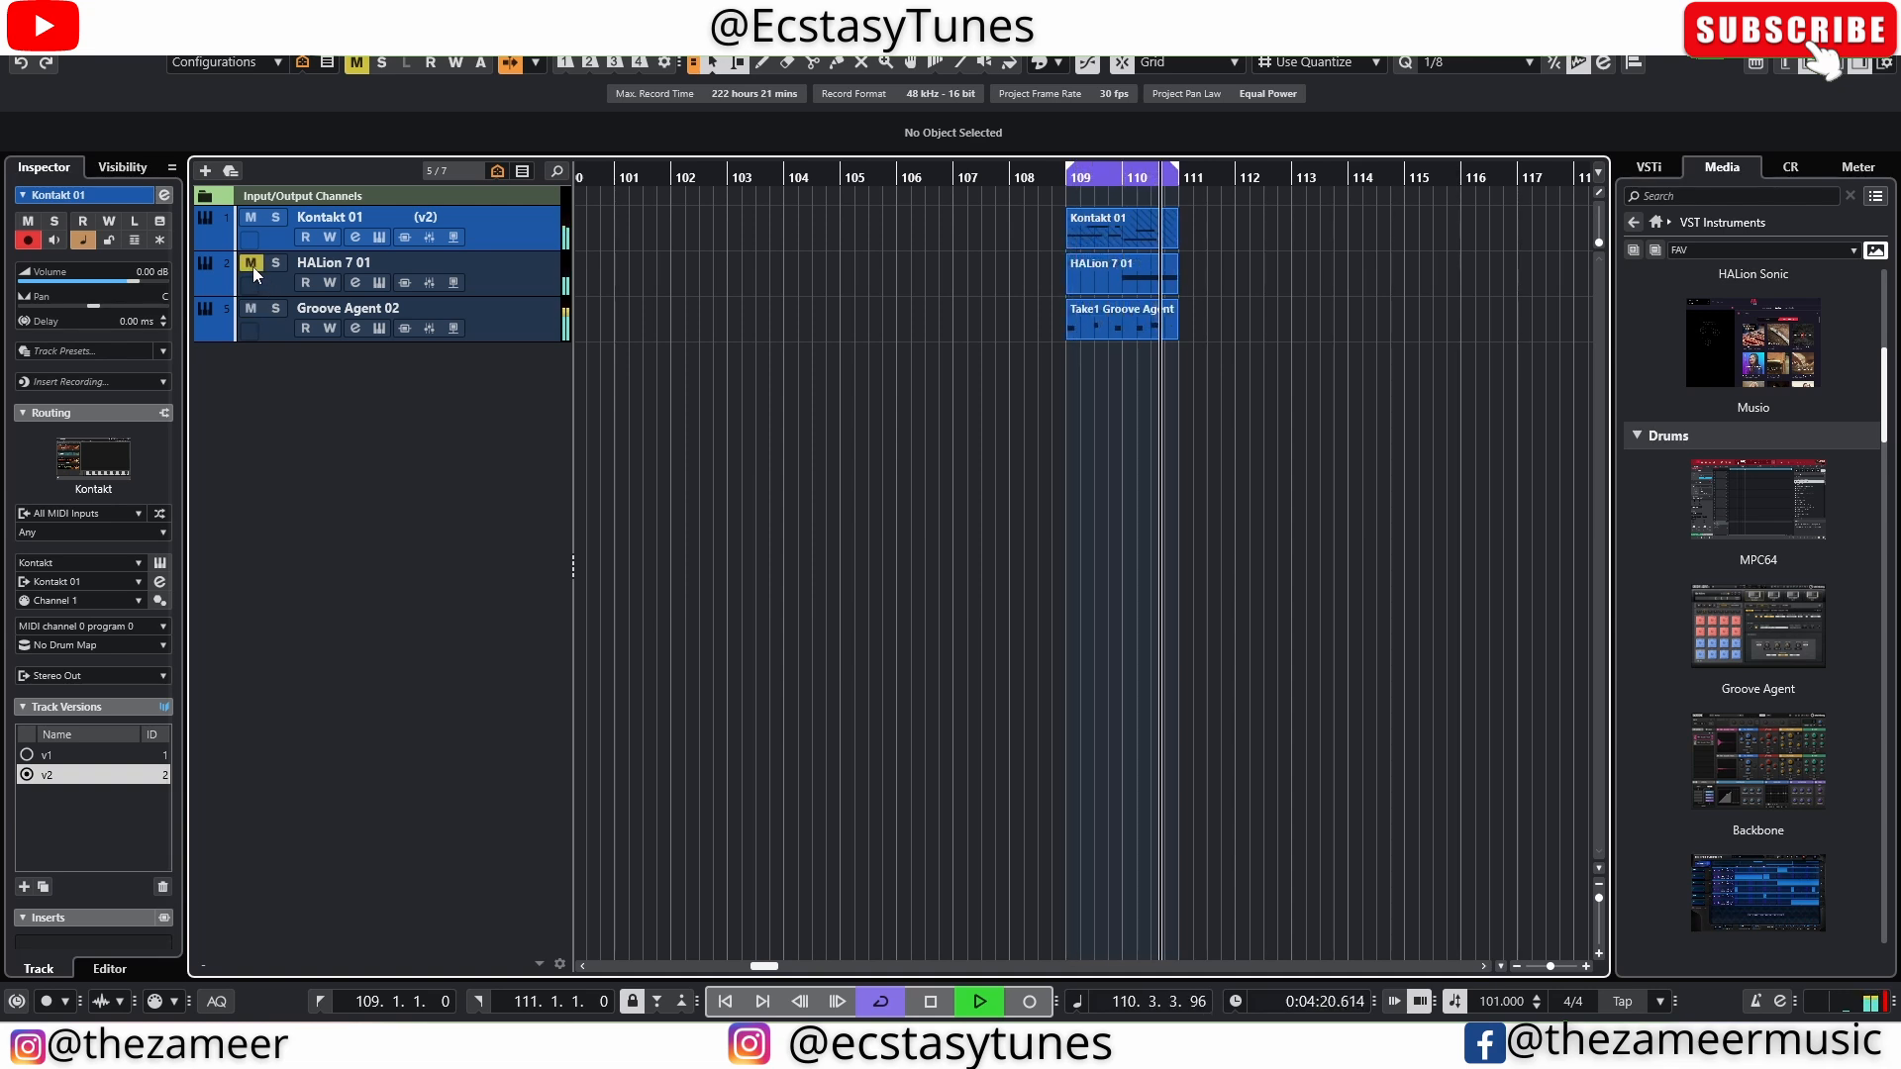
Duplicate the Kontakt, HALion and Groove Agent parts so the copies start at bar 111
left_click(1305, 311)
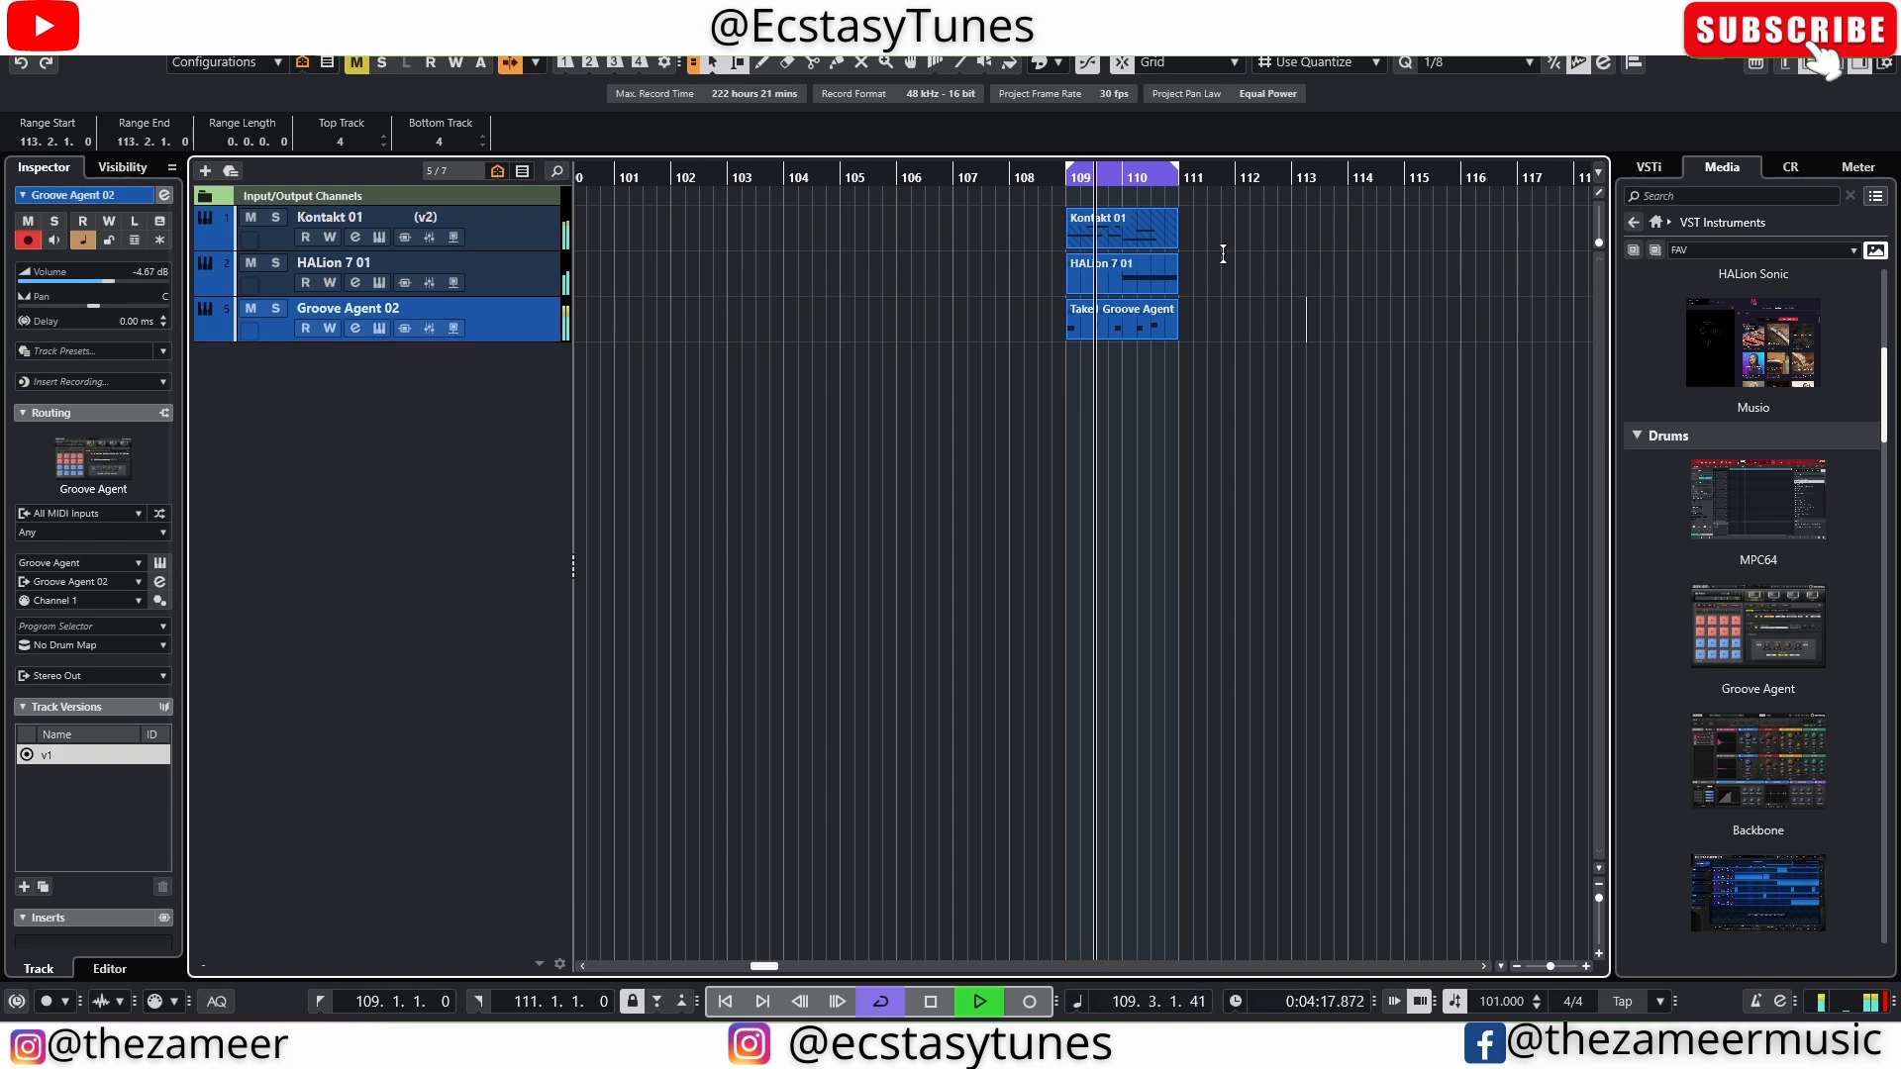
left_click_drag(1187, 247, 995, 335)
key("ctrl+d")
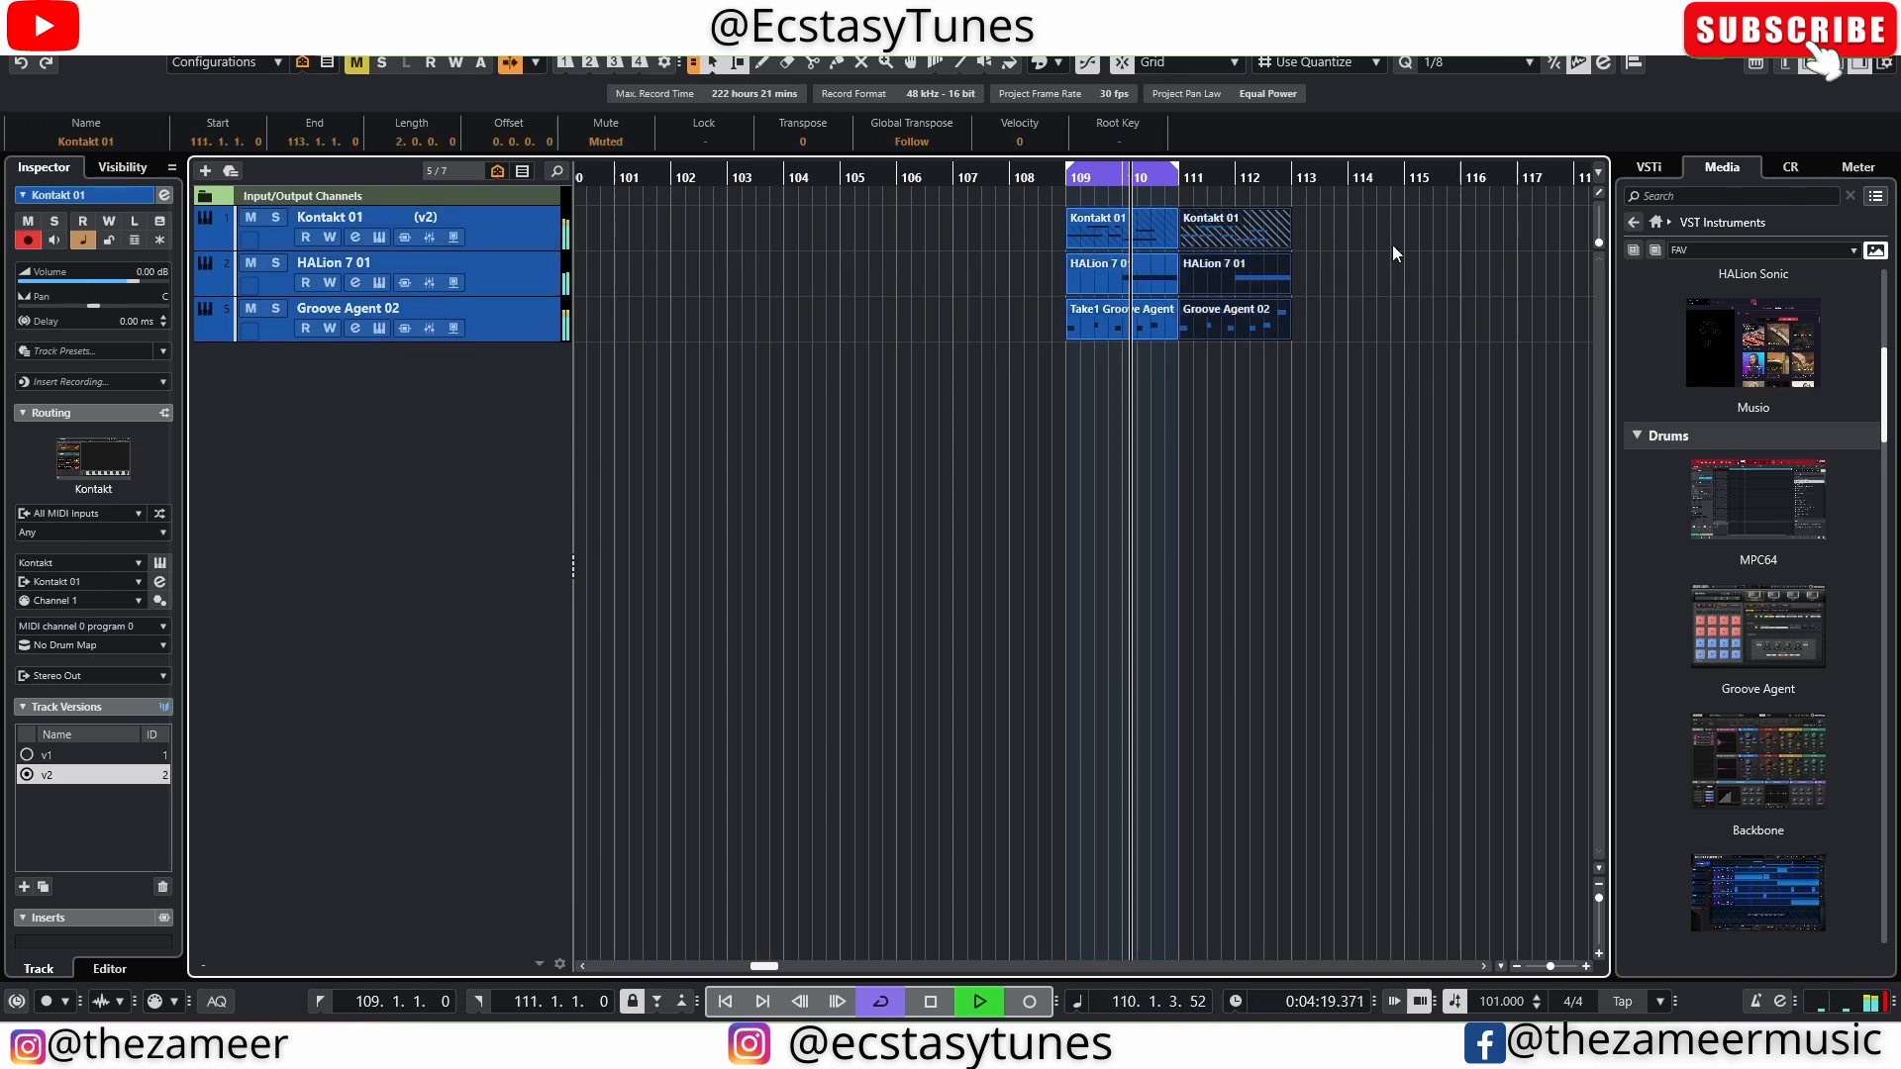
Extend the loop range to bar 113 and play the four-bar section through
left_click(1283, 186, "alt")
scroll(1287, 203, "up", 1)
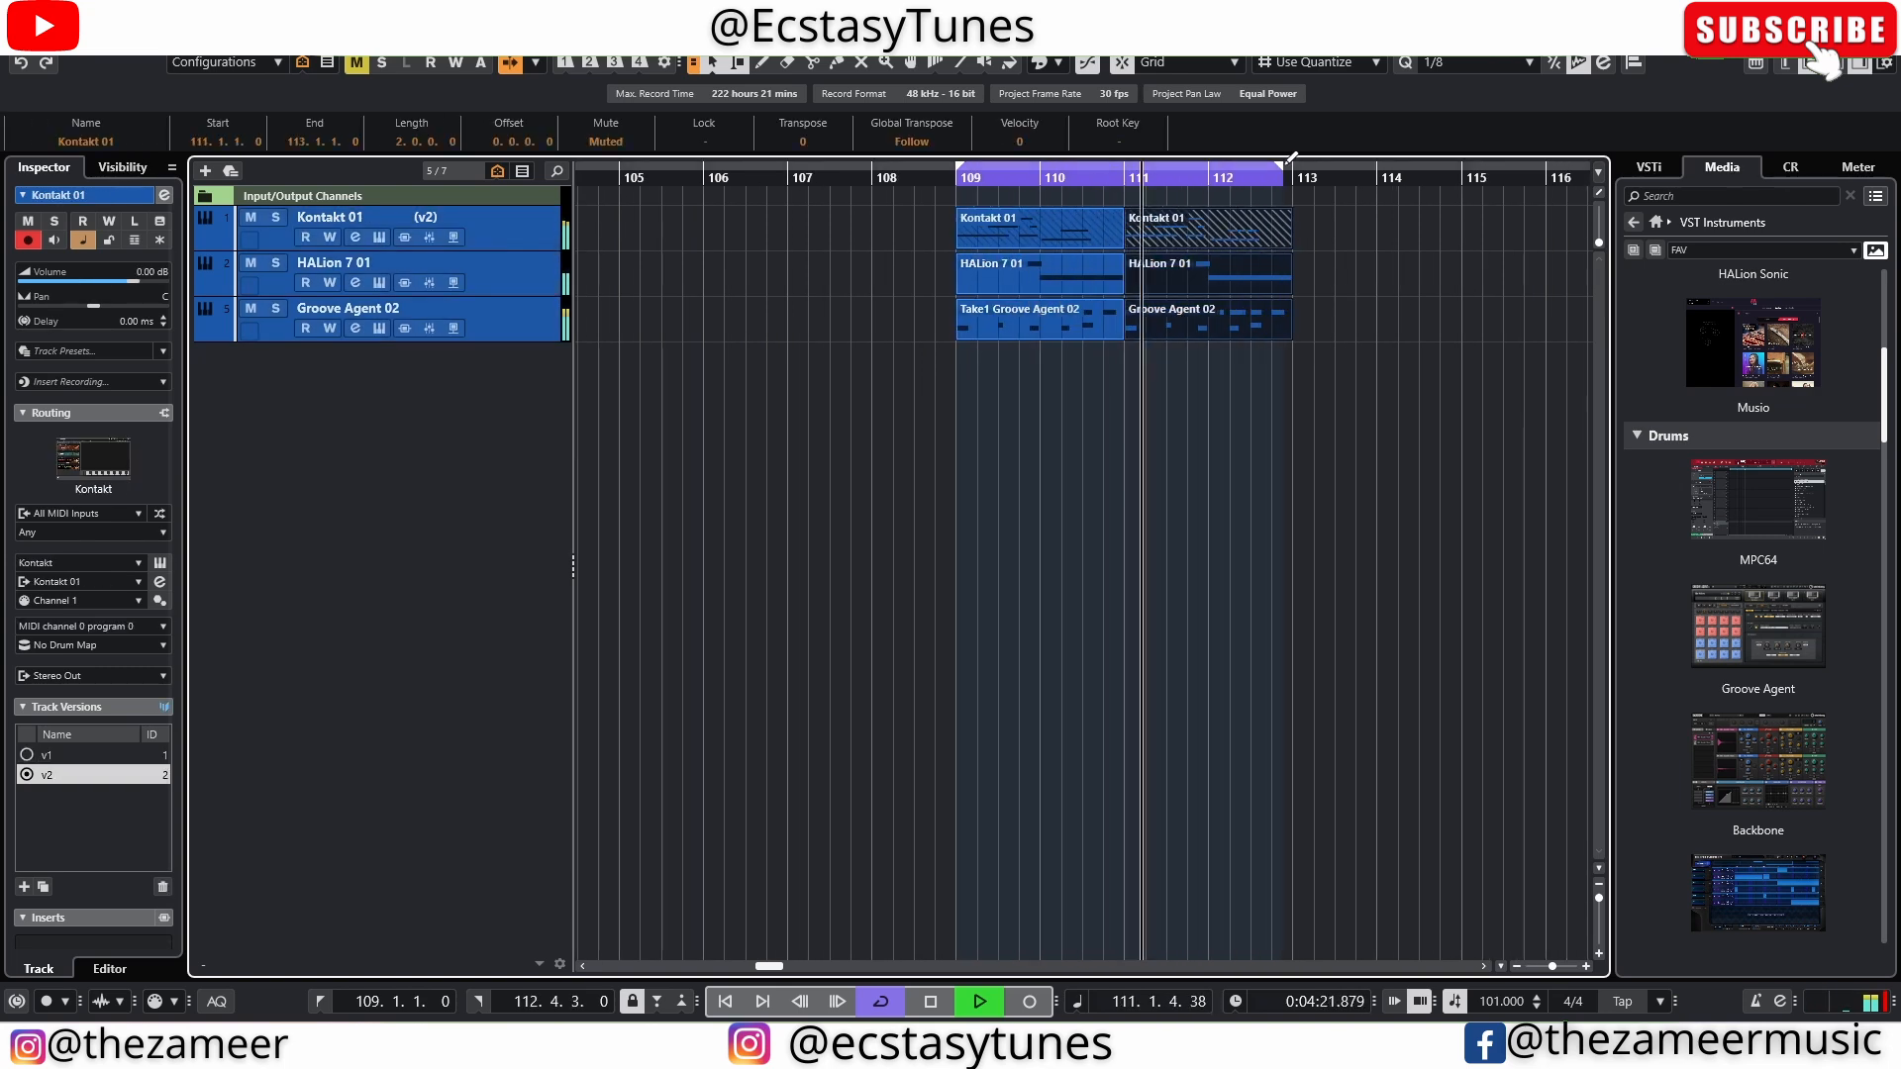
left_click(1290, 167, "alt")
scroll(1306, 188, "down", 1)
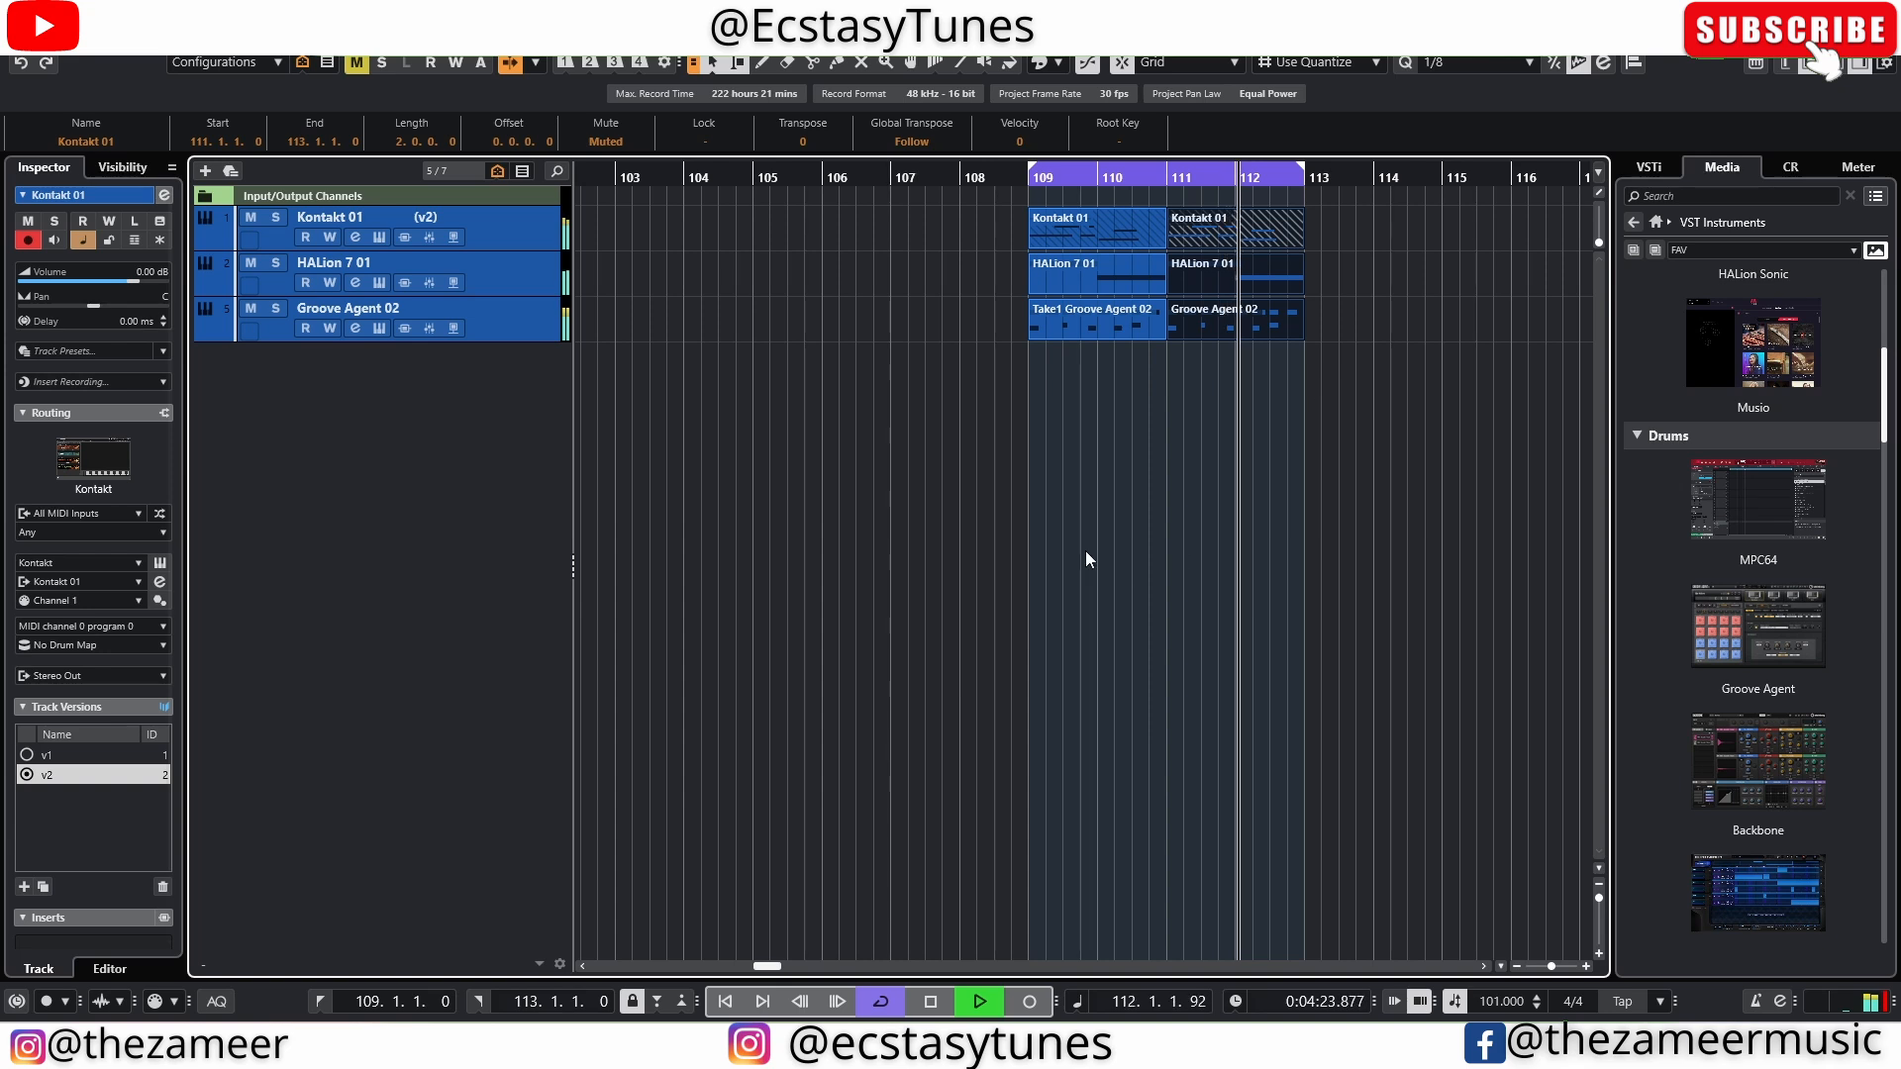
scroll(1174, 438, "down", 1)
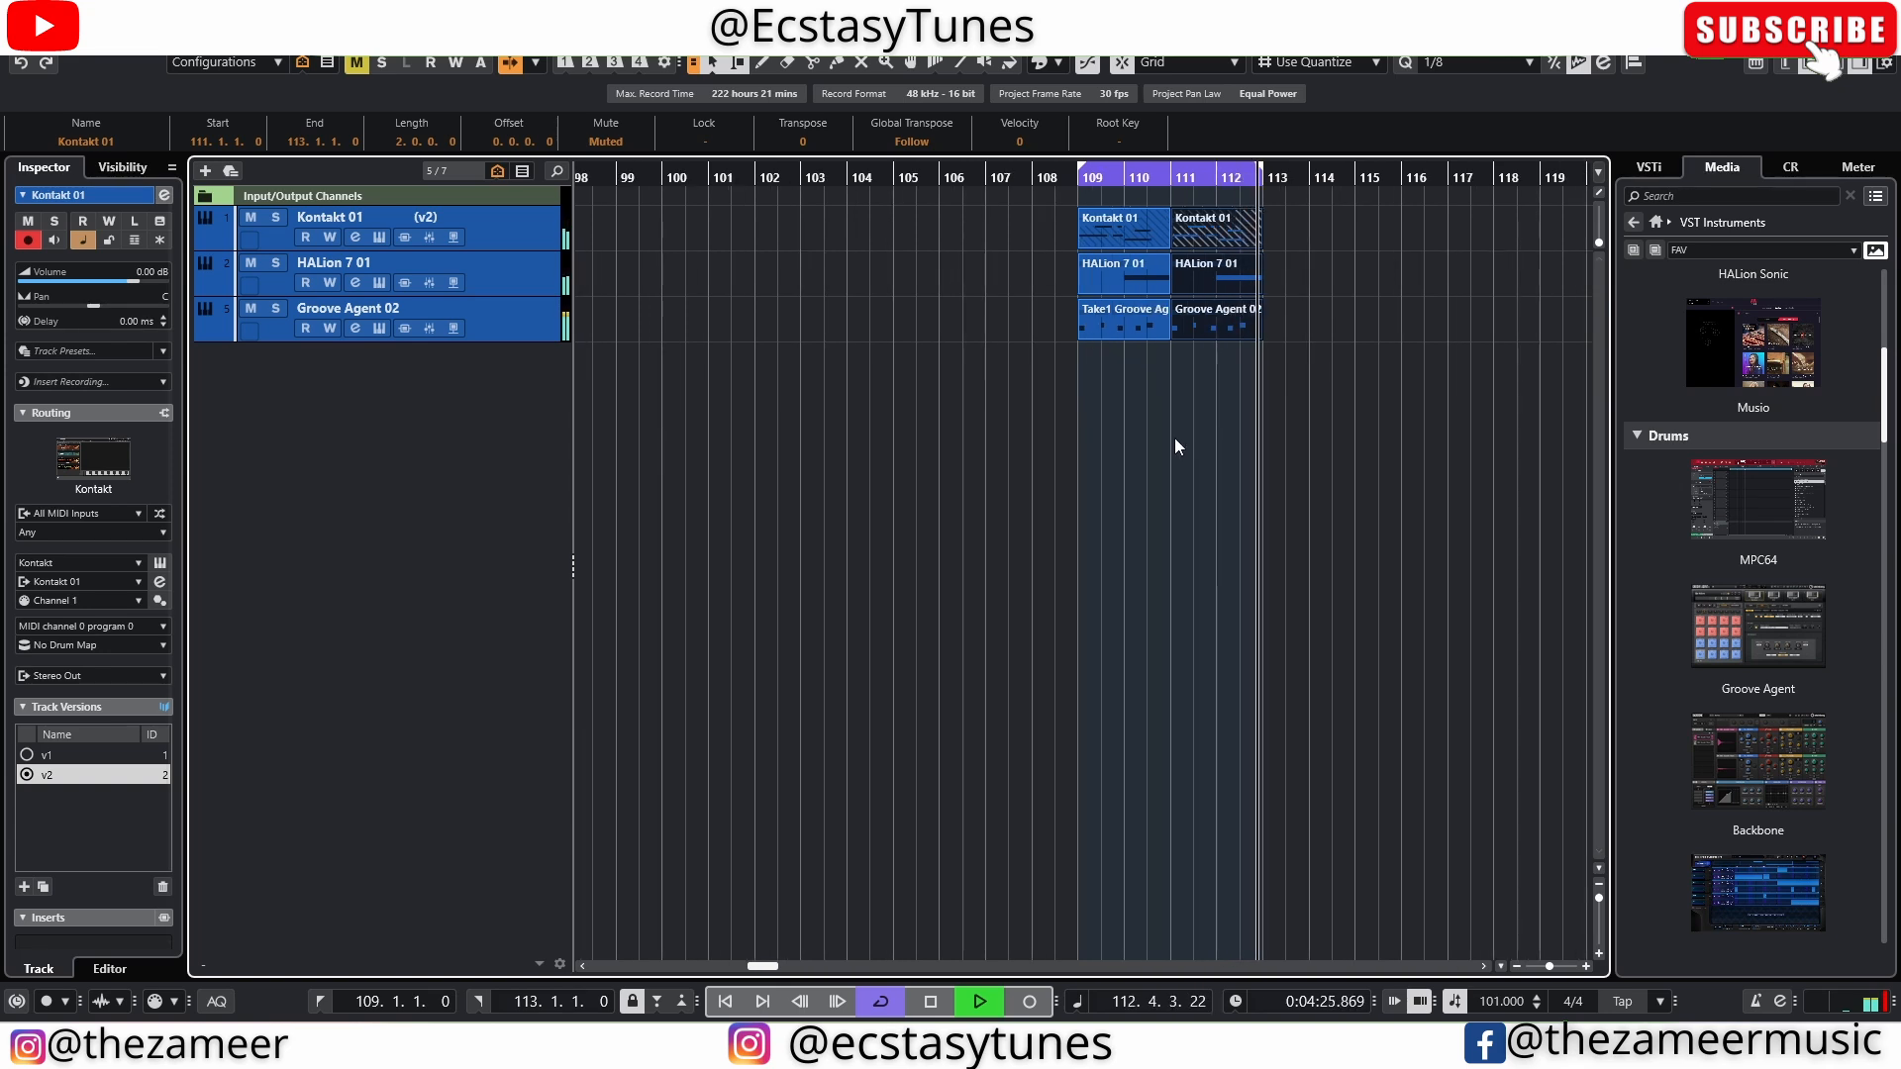
key("space")
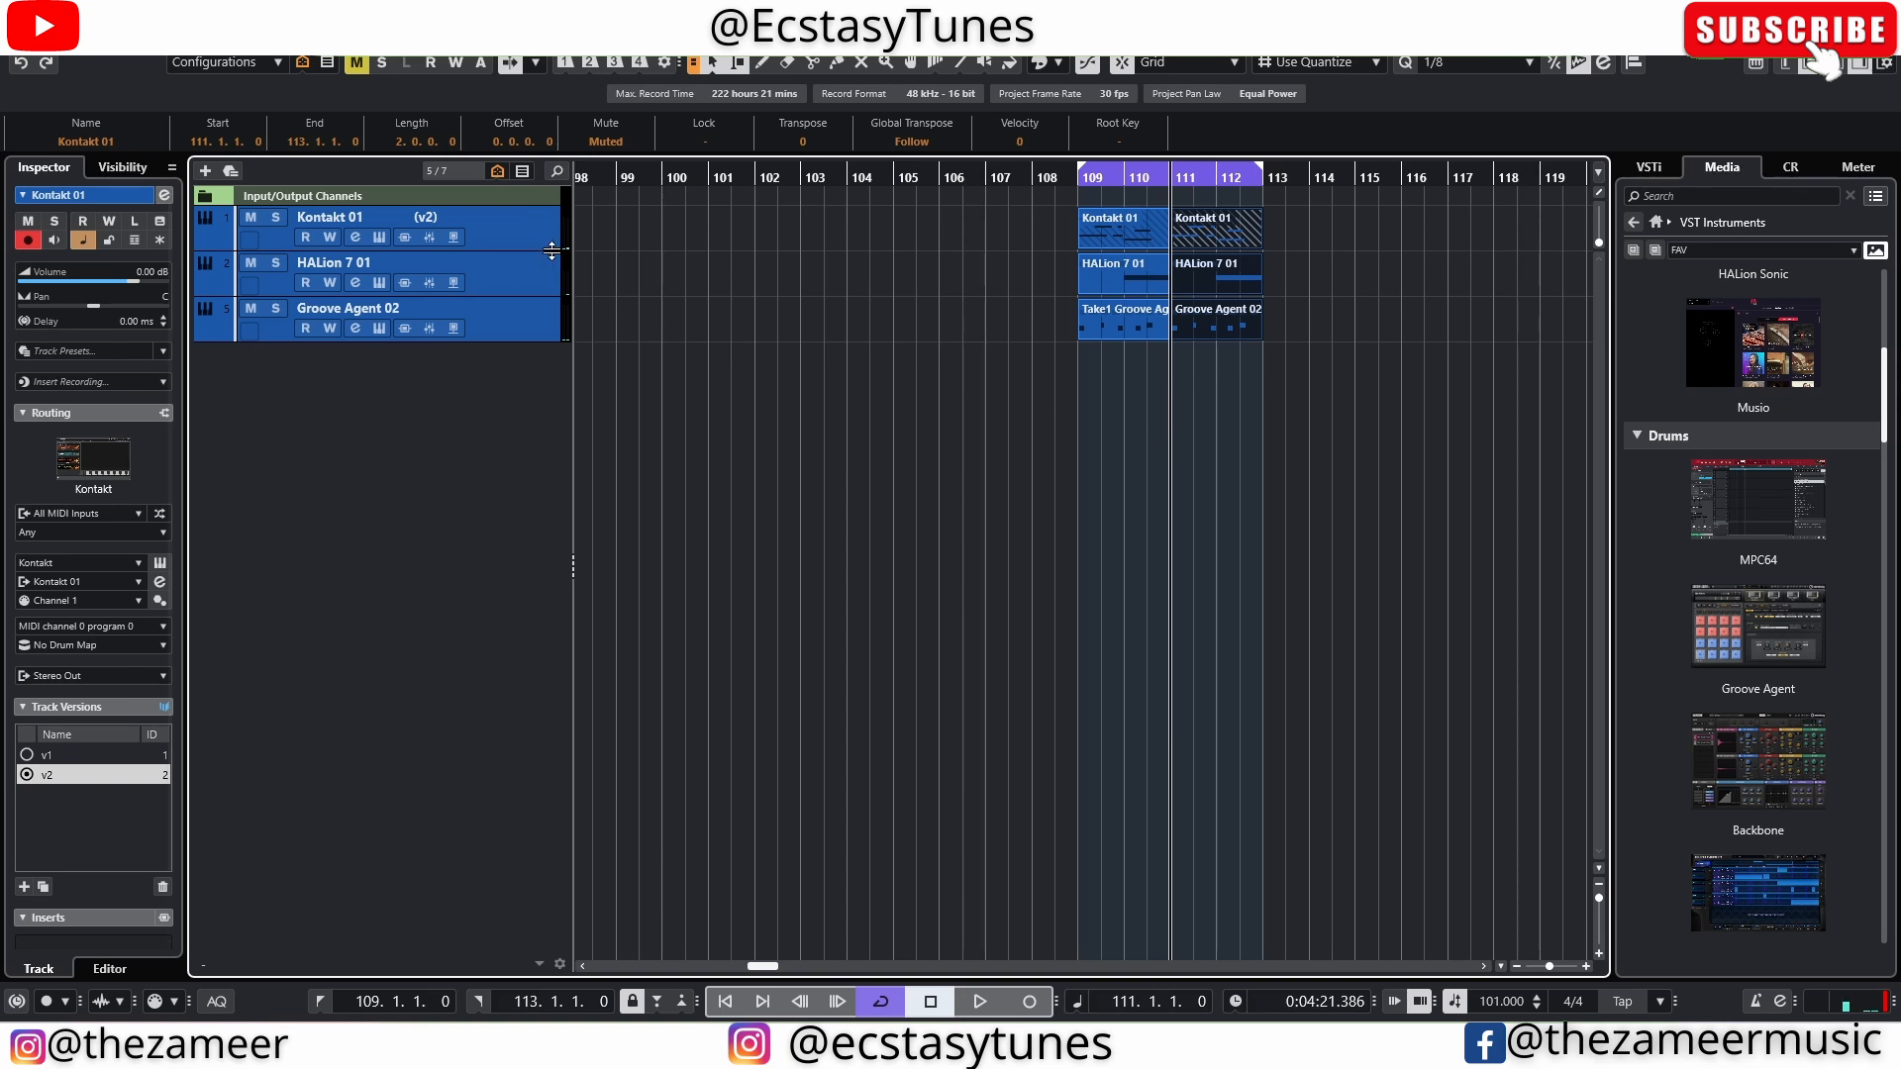
Select the HALion and Groove Agent parts, view the HALion 7 01 instrument window and close it
left_click_drag(1300, 255, 1030, 321)
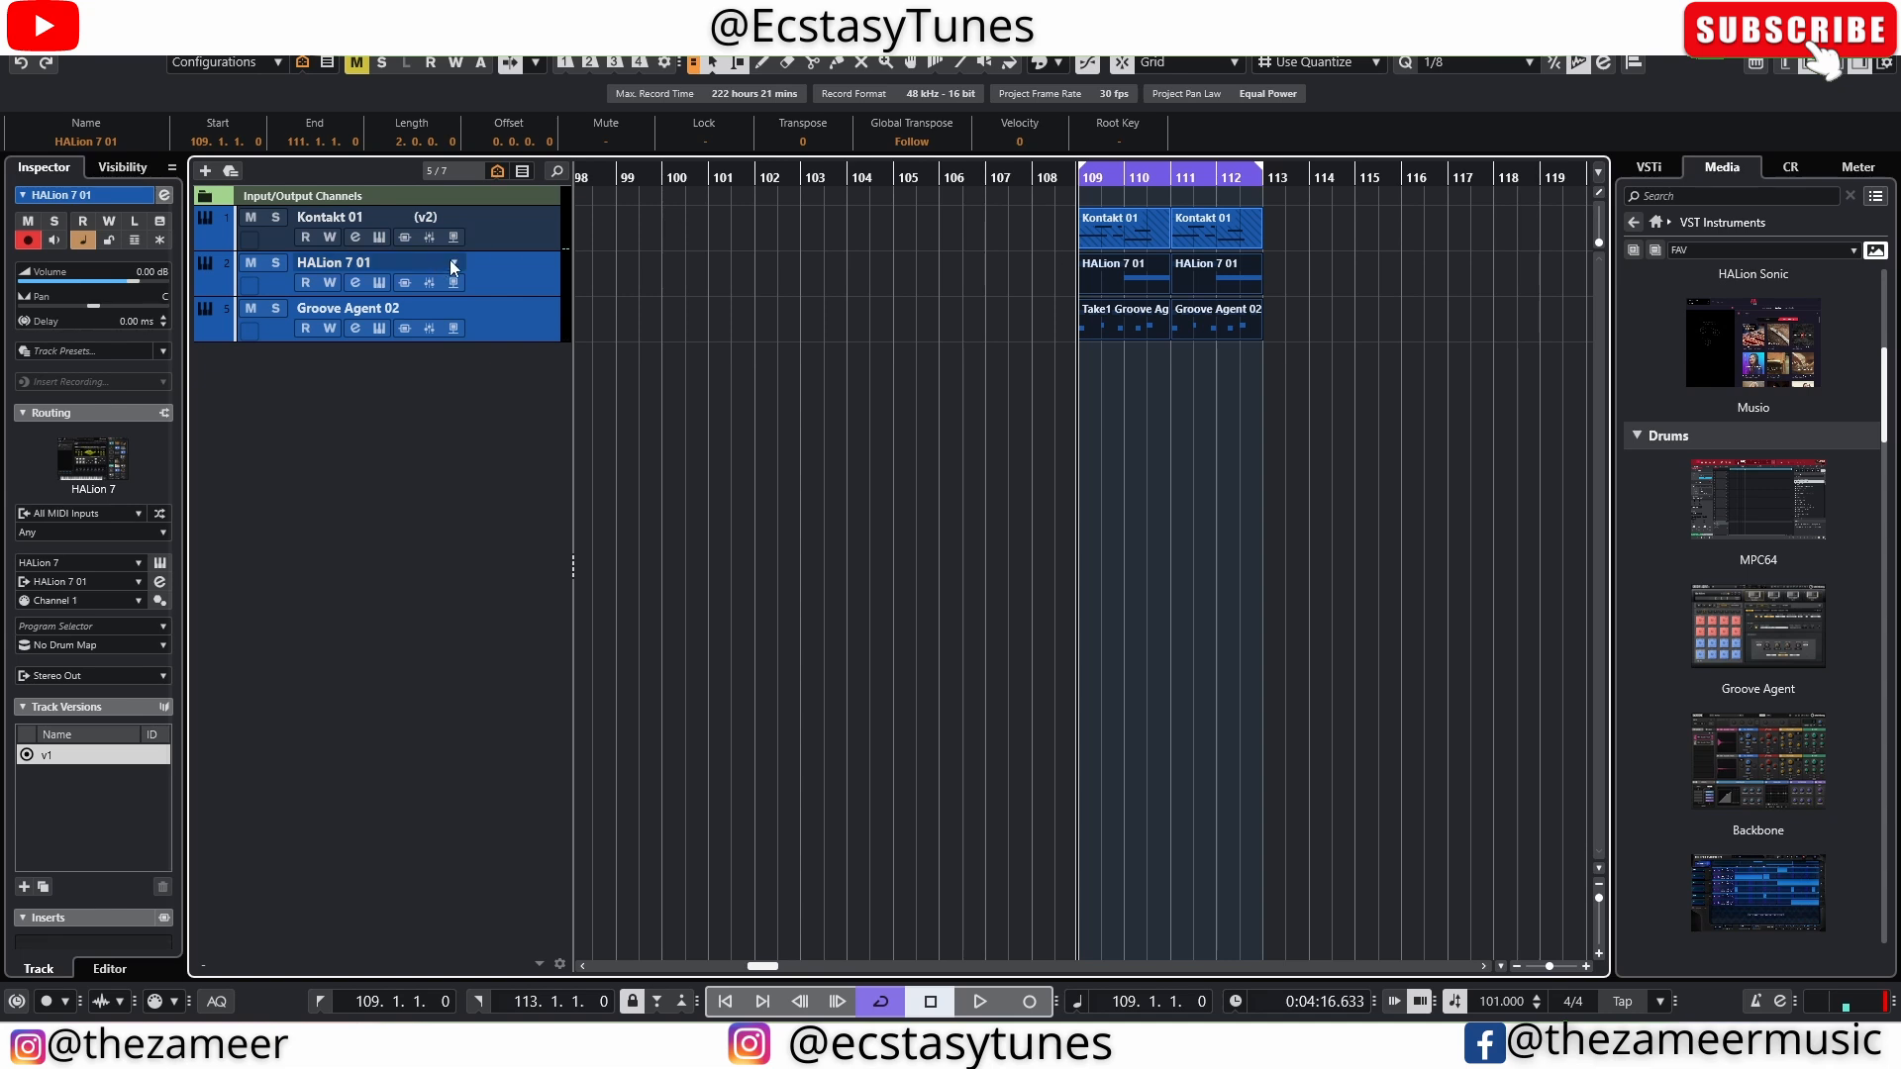
left_click(497, 249)
left_click(465, 283)
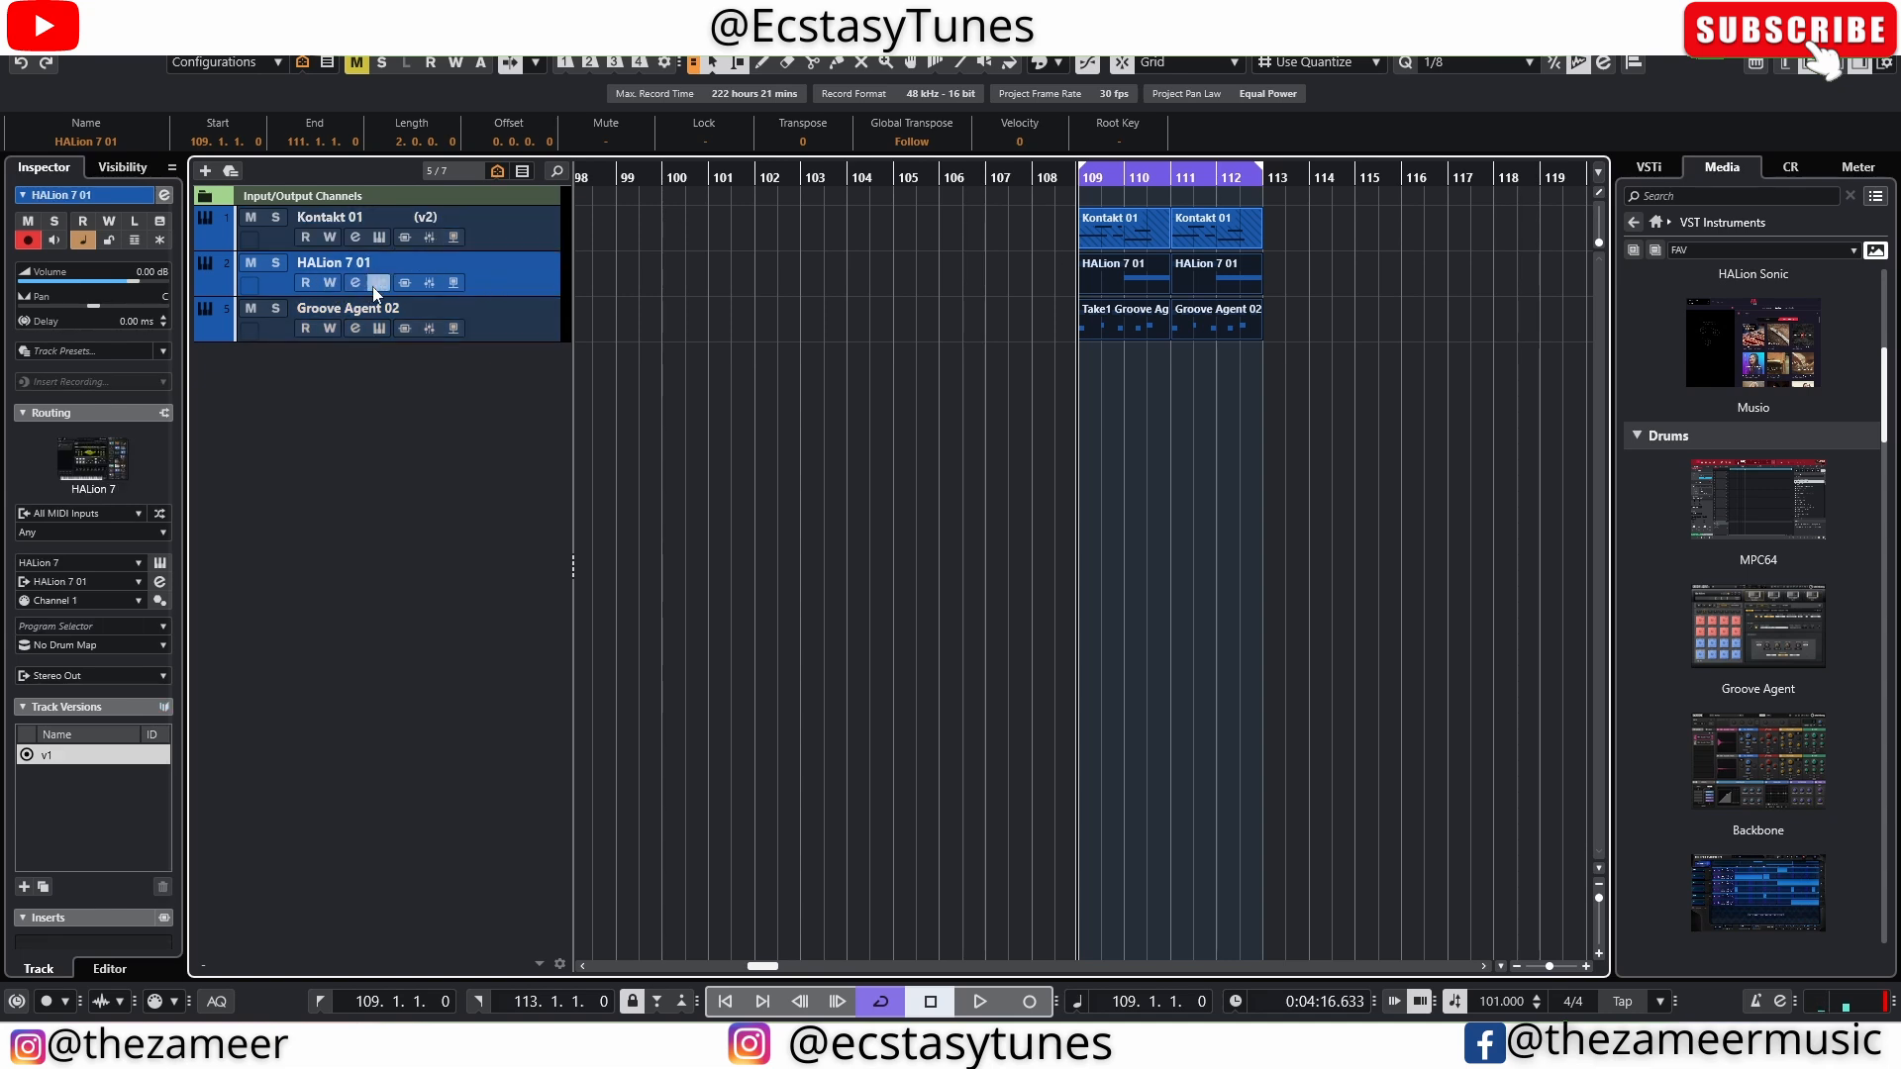
left_click(376, 284)
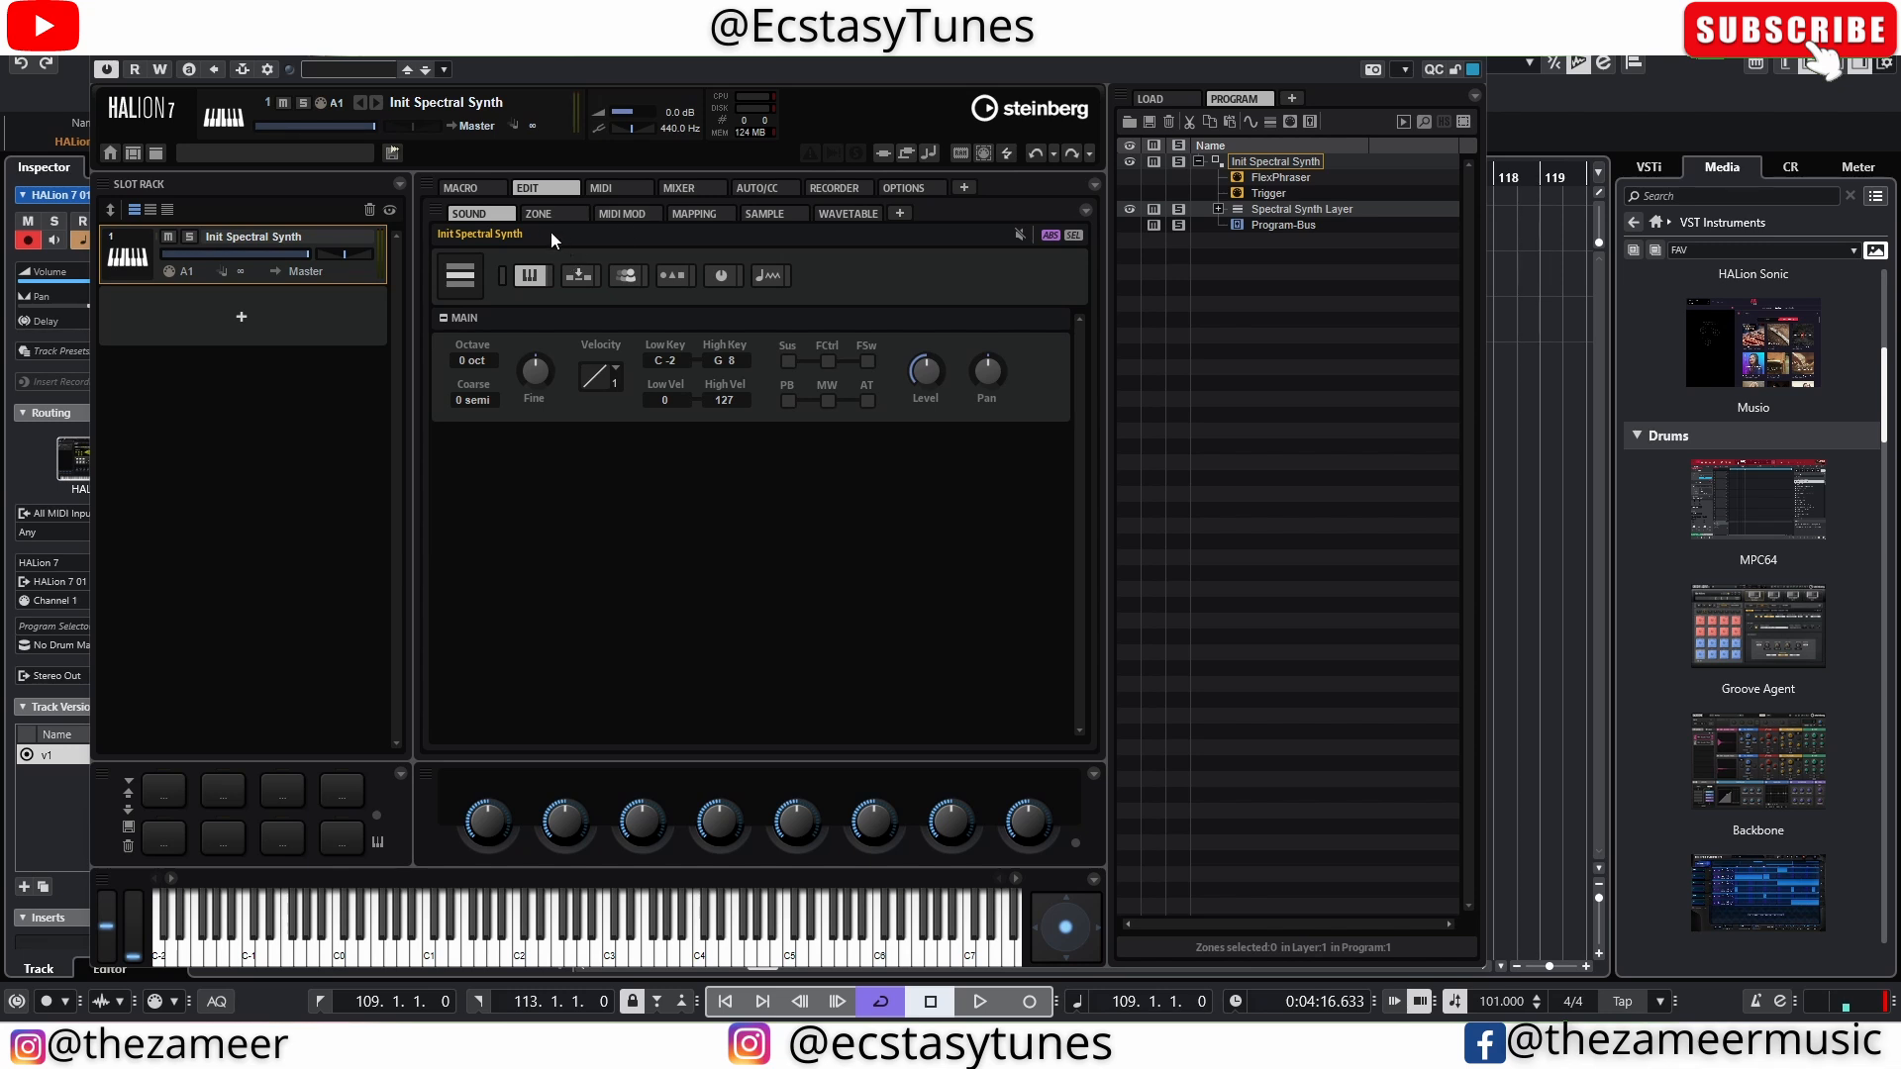
left_click(1466, 43)
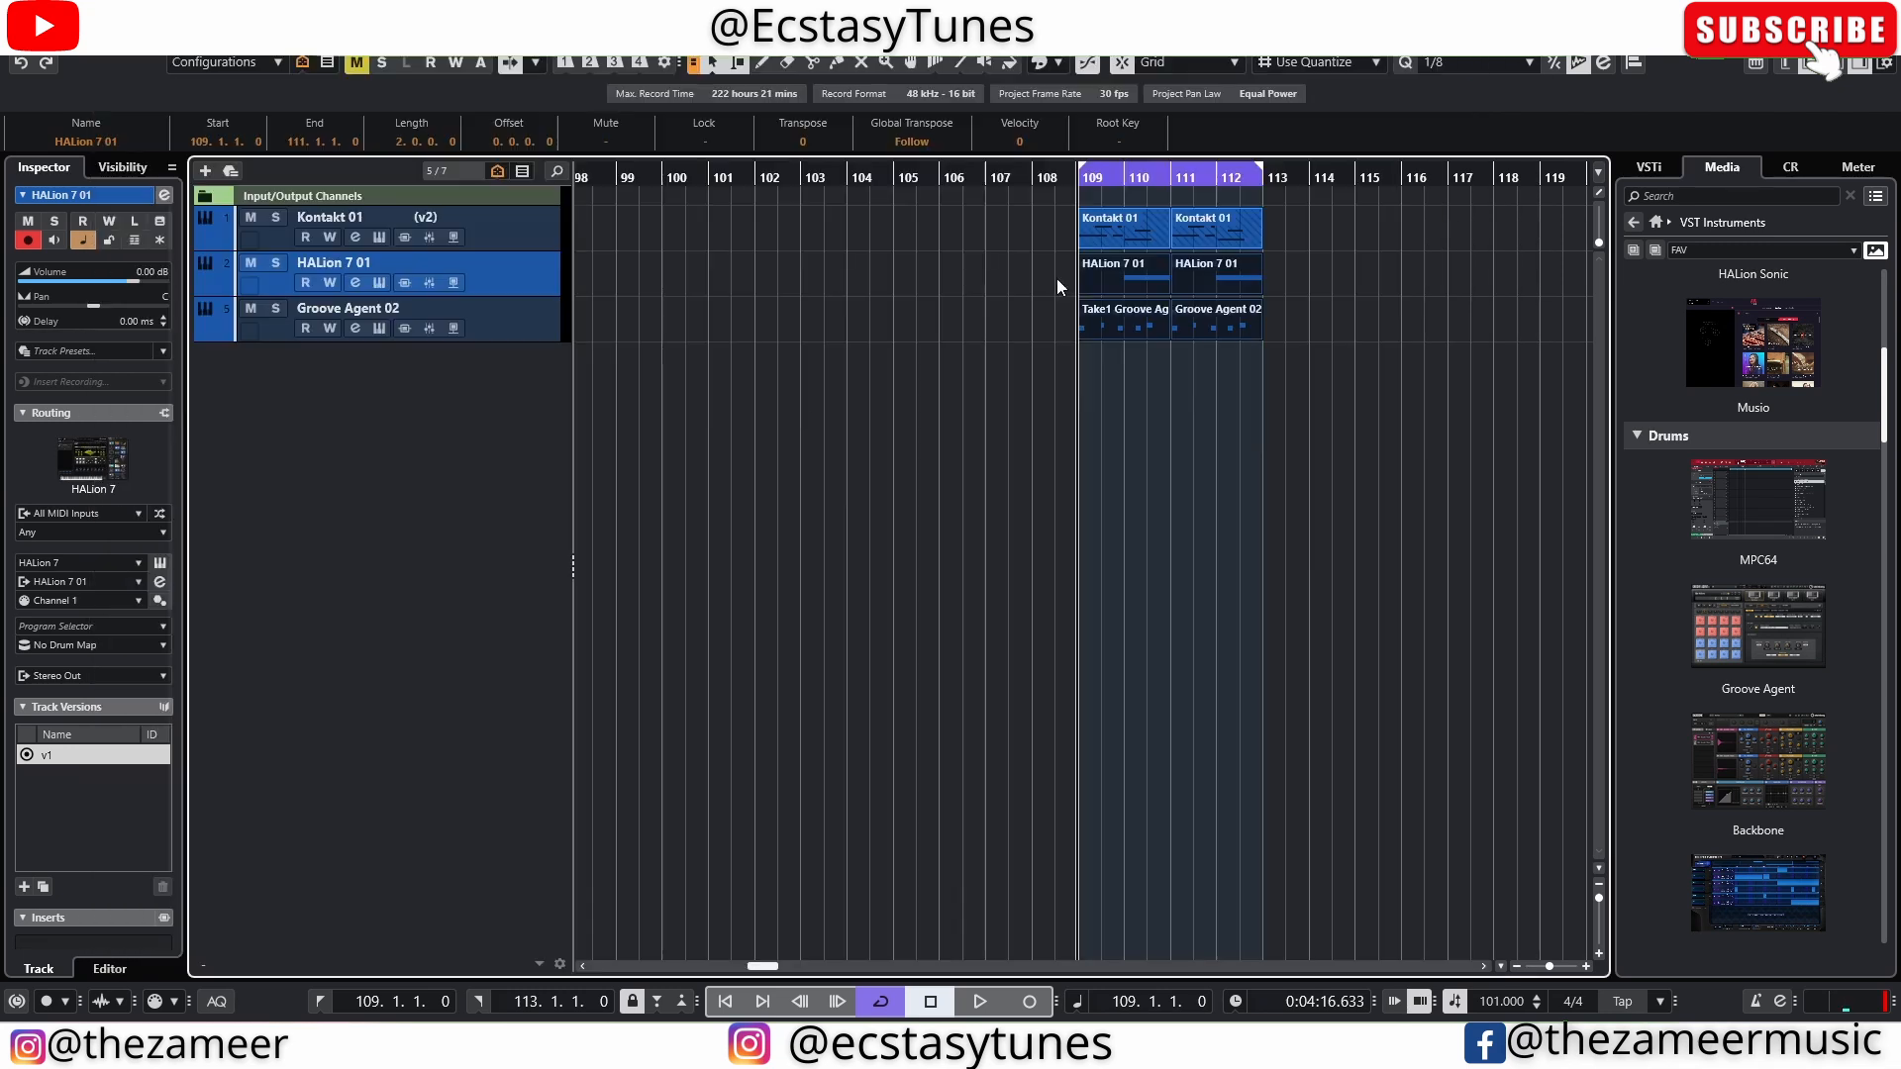
Select the parts on all three tracks across bars 109 to 113
left_click(1205, 383)
left_click_drag(1286, 235, 1072, 311)
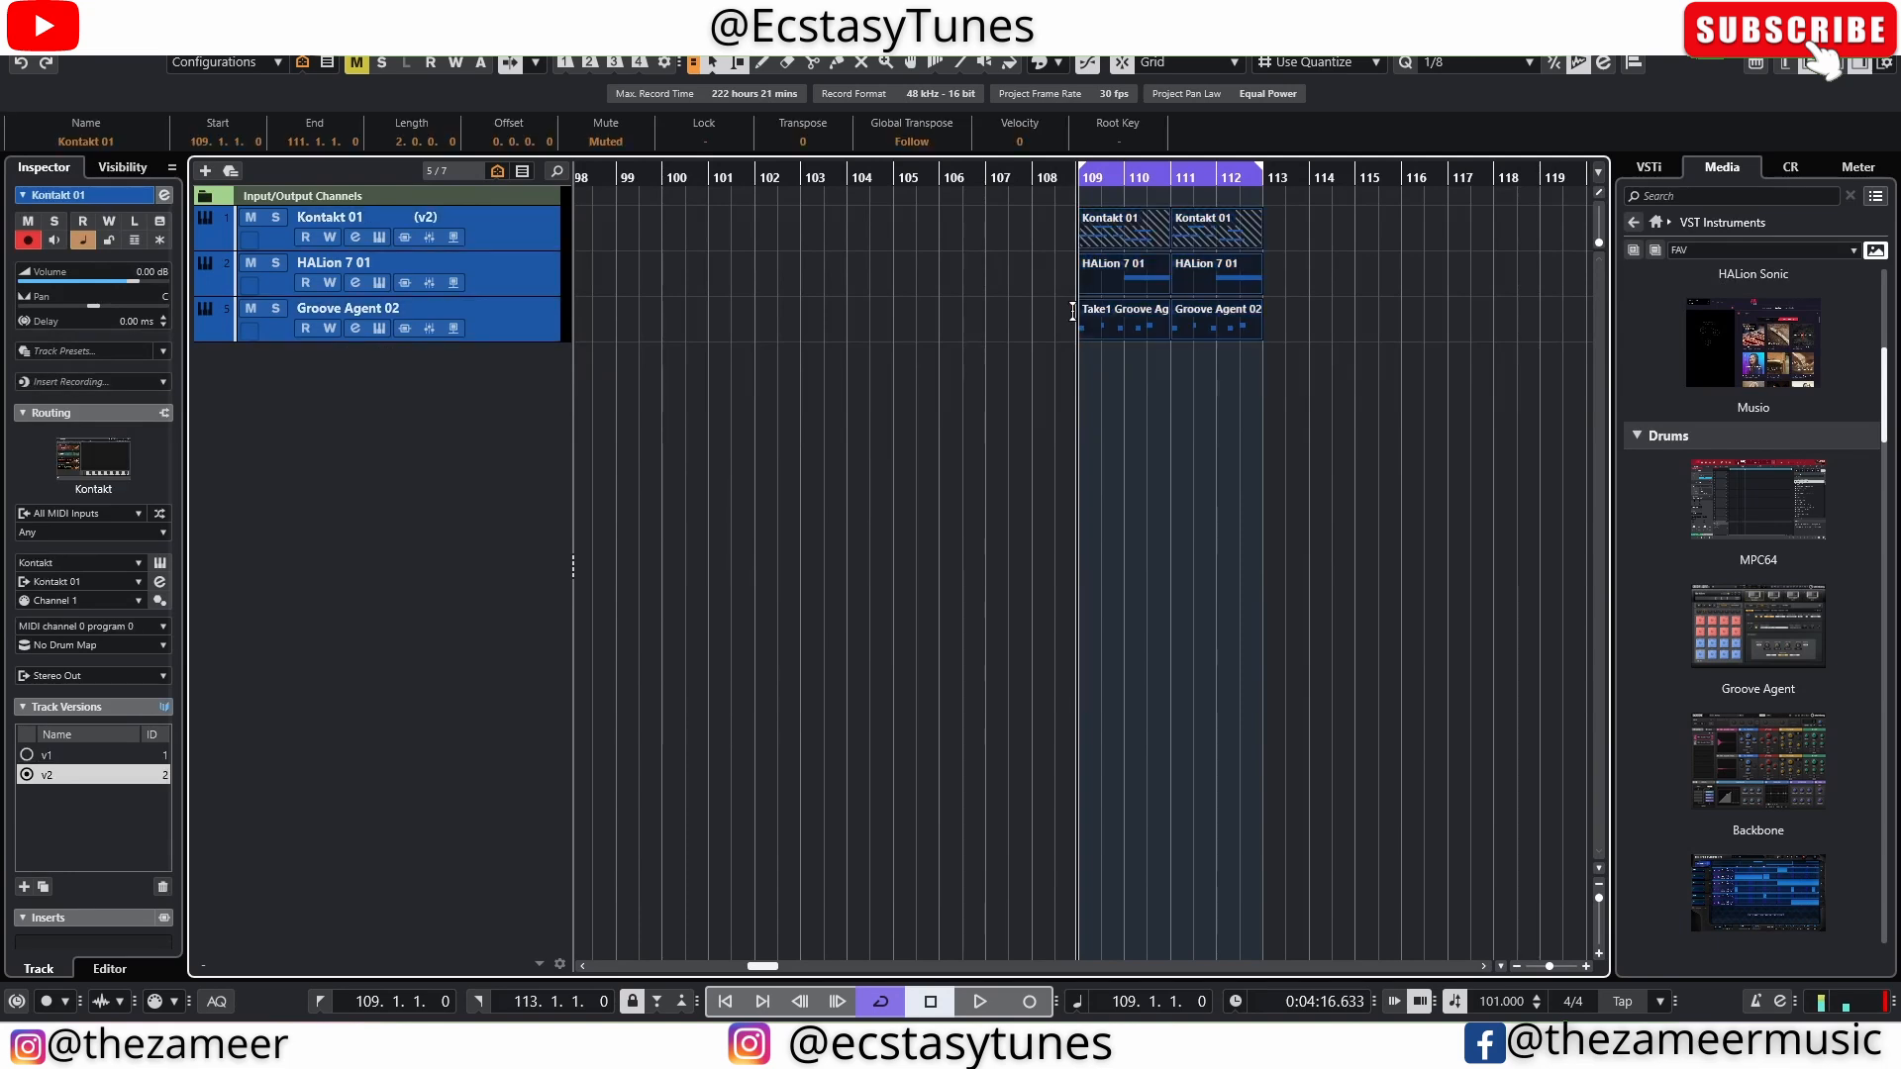